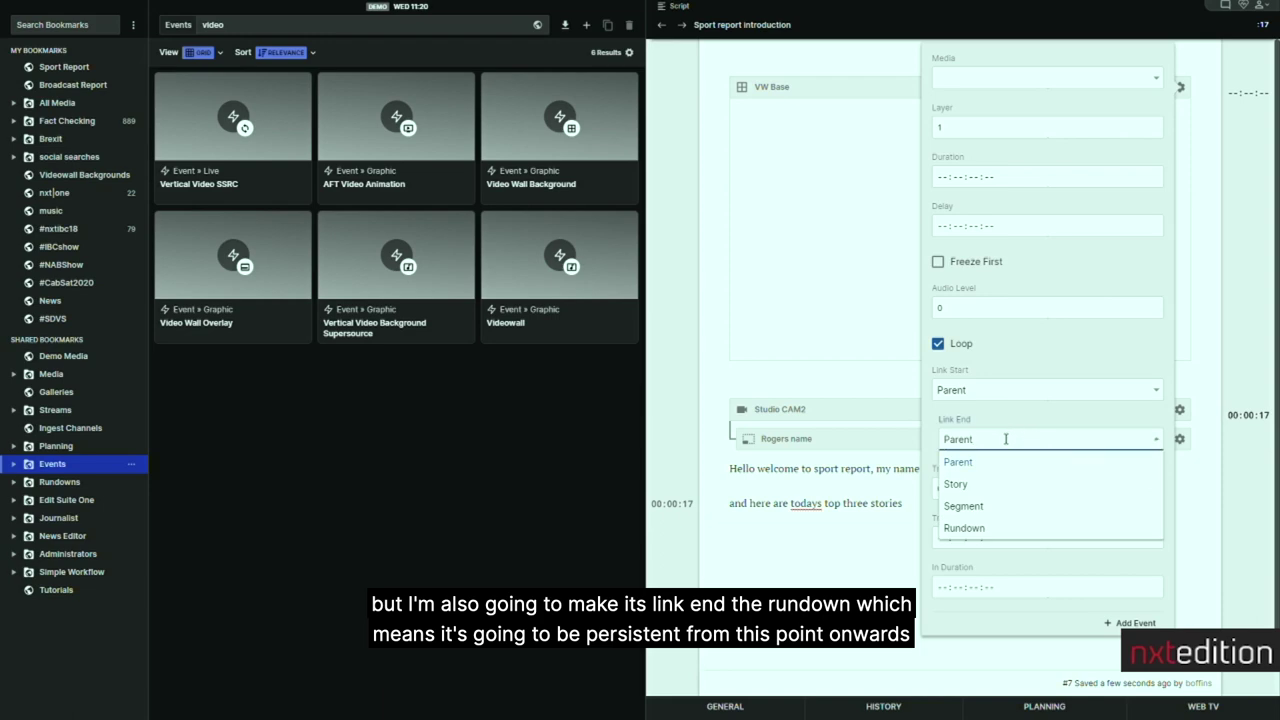
# - Set the VW Base event's Link End to Rundown, close its settings, and collapse the event
pyautogui.click(1005, 528)
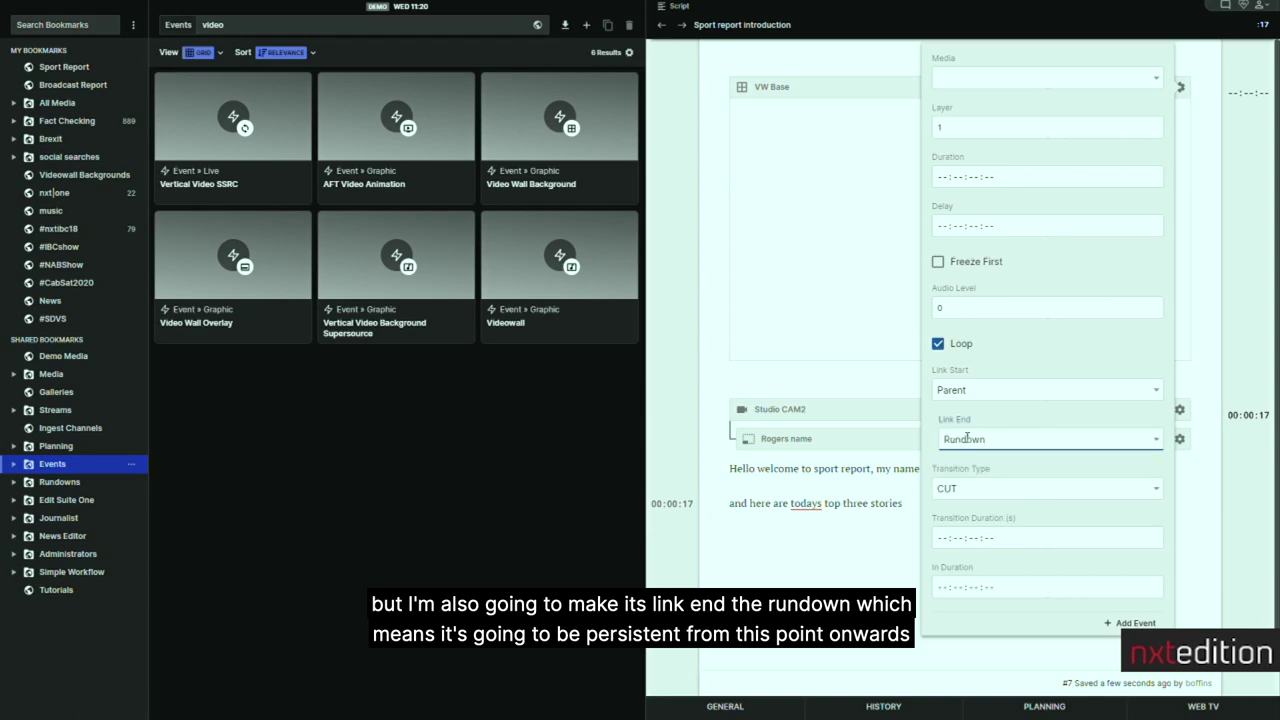
pyautogui.click(853, 335)
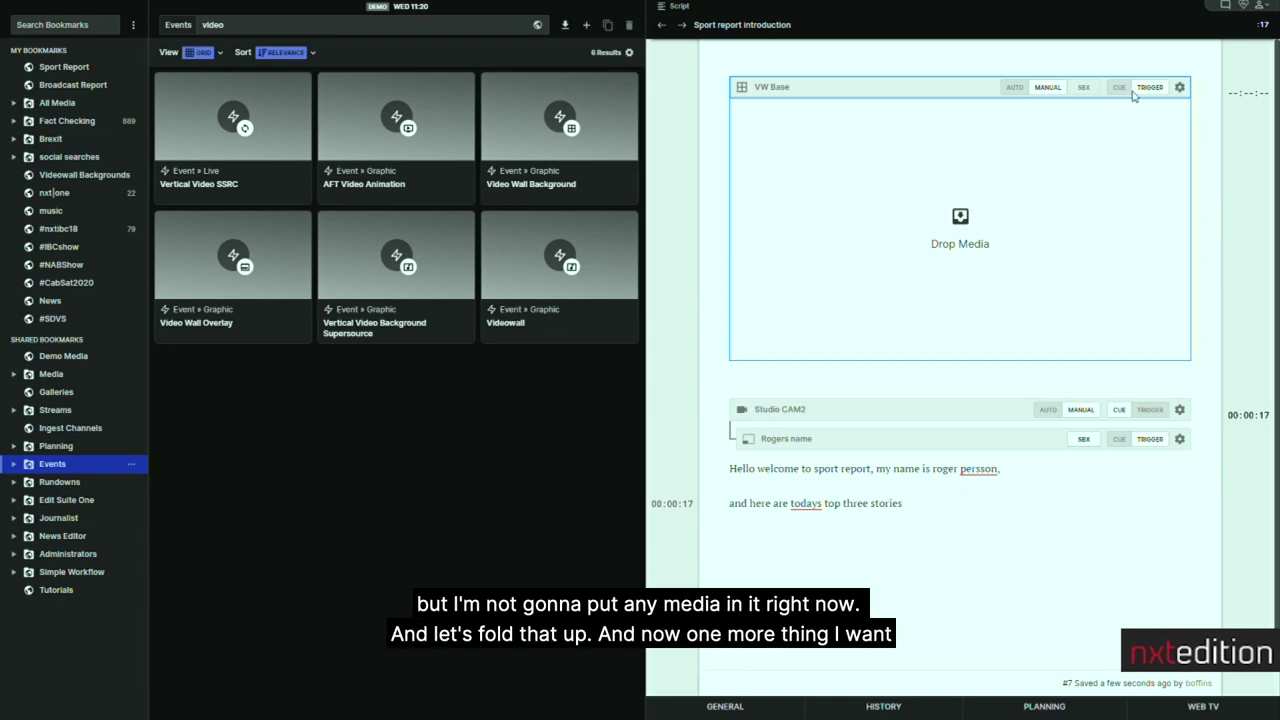
pyautogui.click(747, 90)
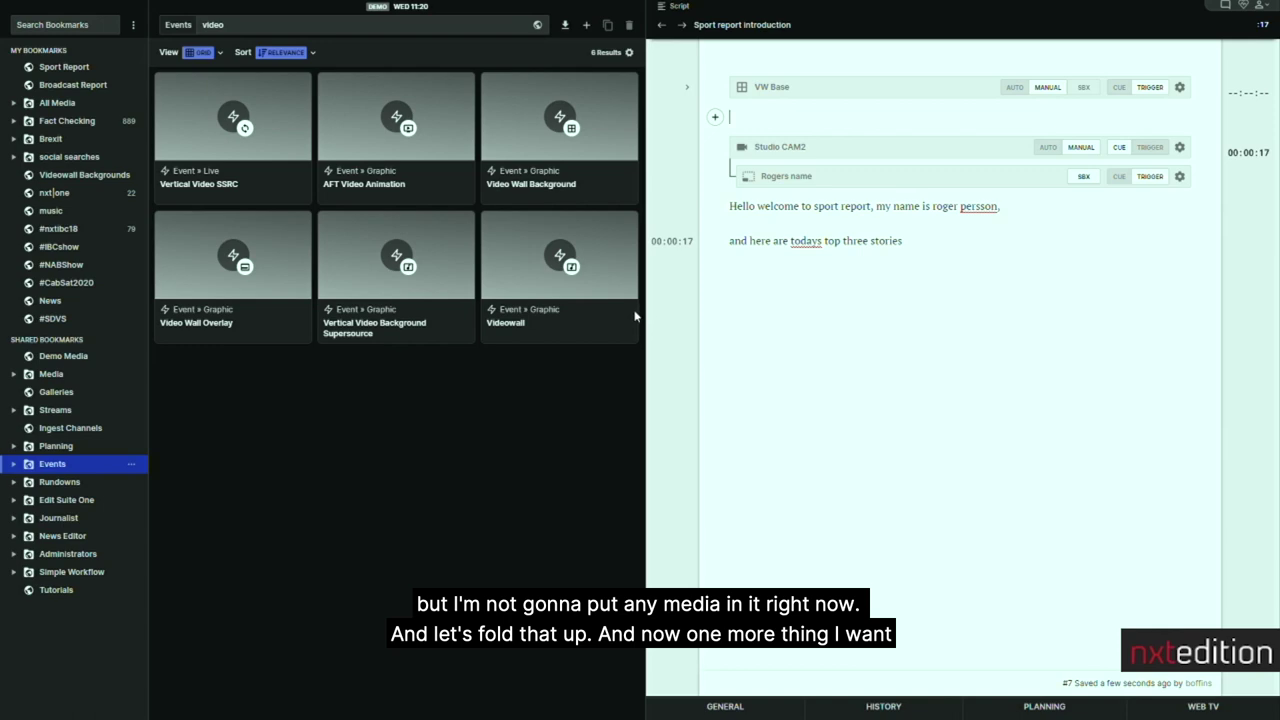
# - Add a jingle event between VW Base and Studio CAM2 and name it "Opening titles"
pyautogui.click(716, 118)
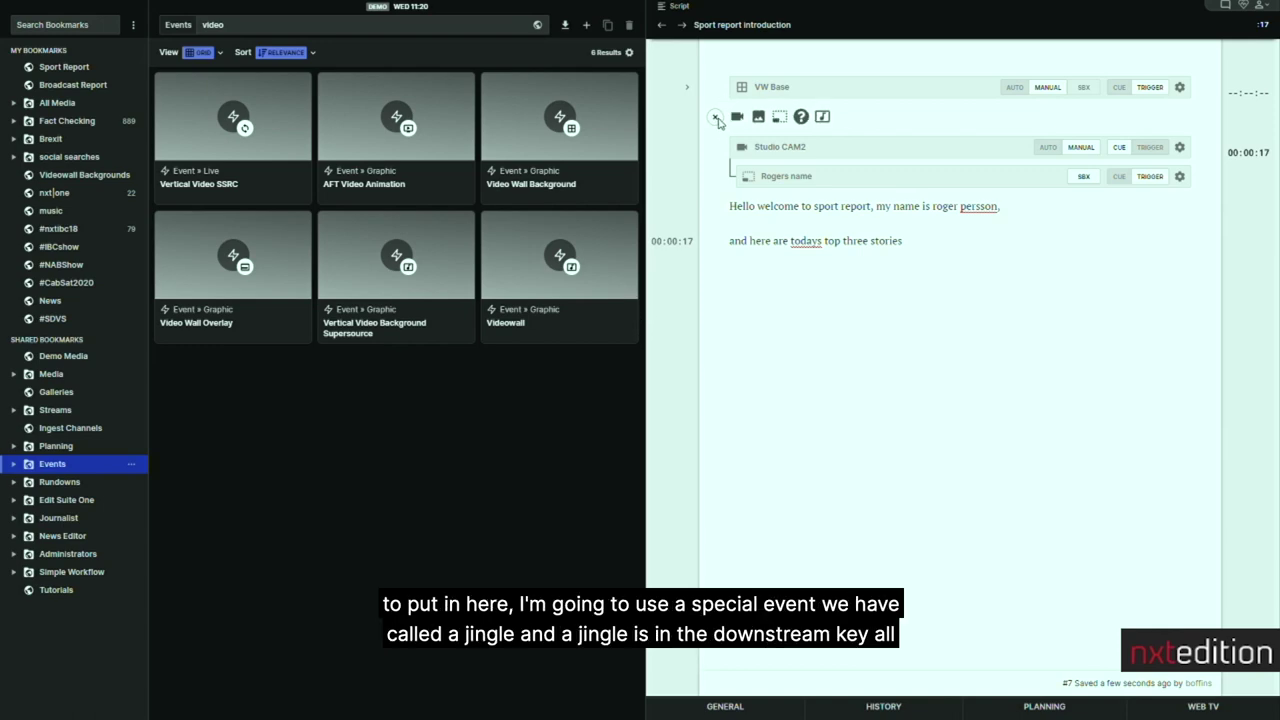
pyautogui.click(822, 117)
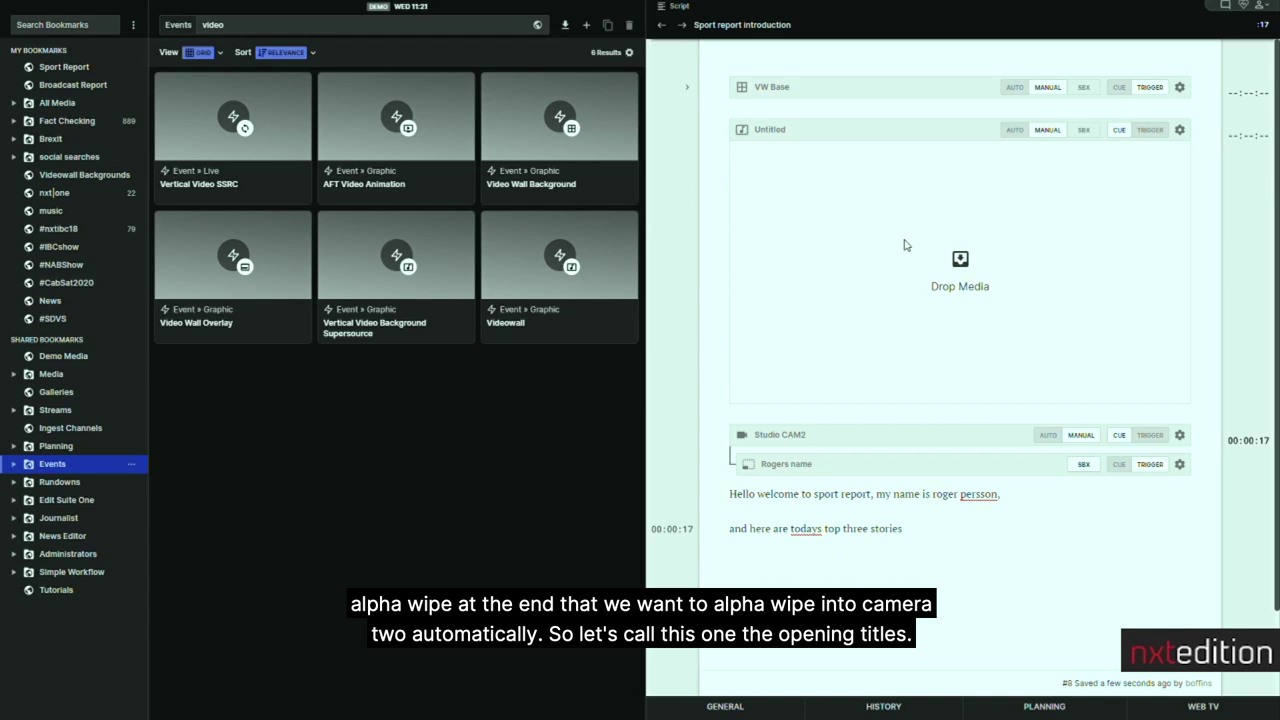
pyautogui.click(784, 131)
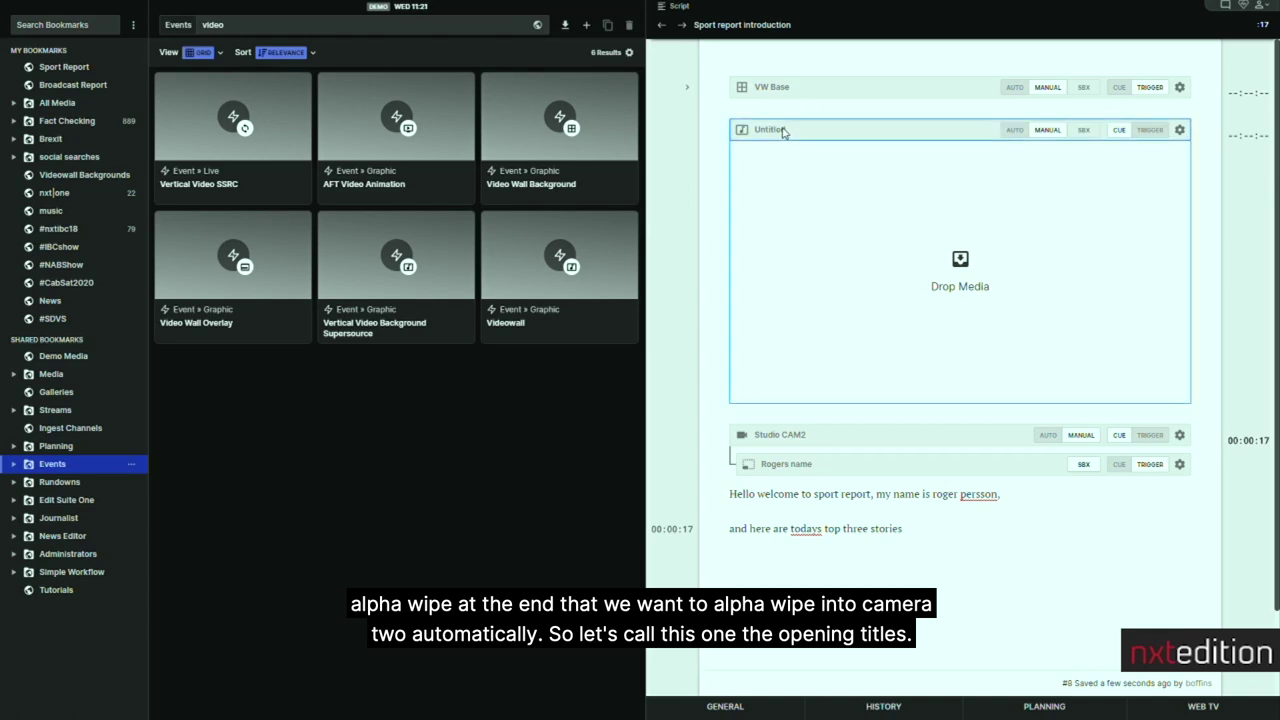
pyautogui.click(784, 130)
pyautogui.write('Opening')
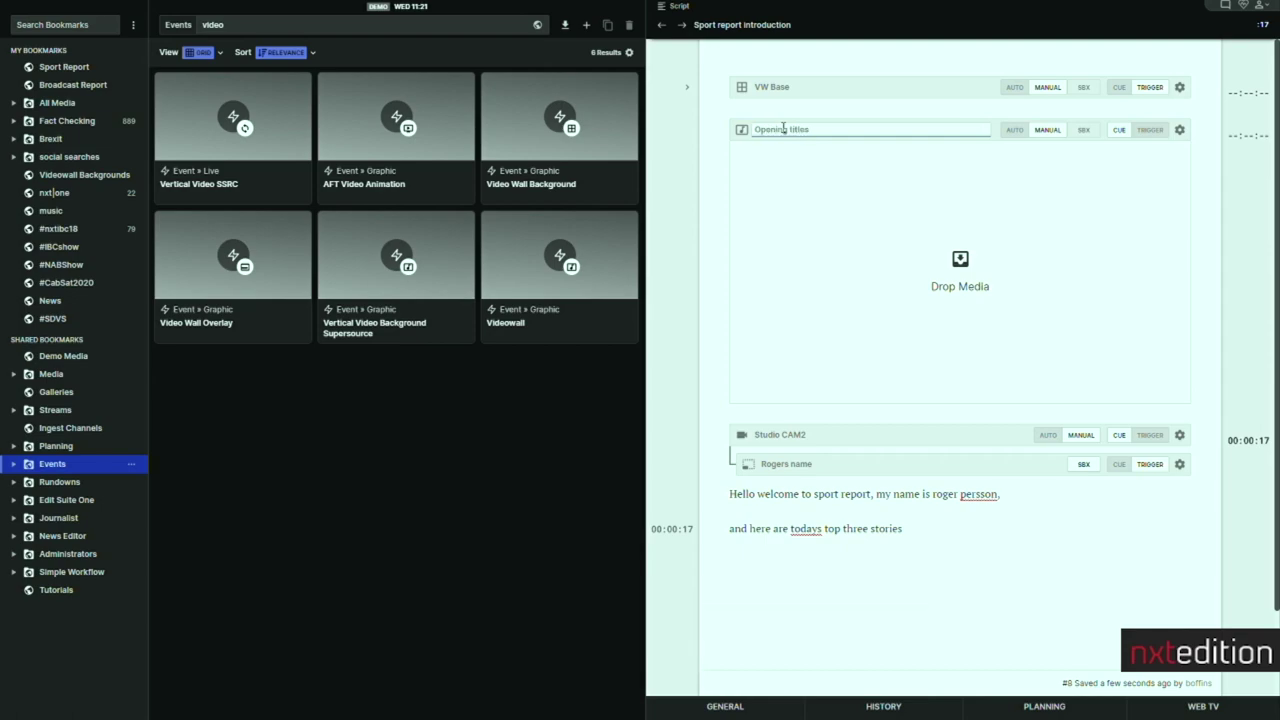
pyautogui.click(826, 203)
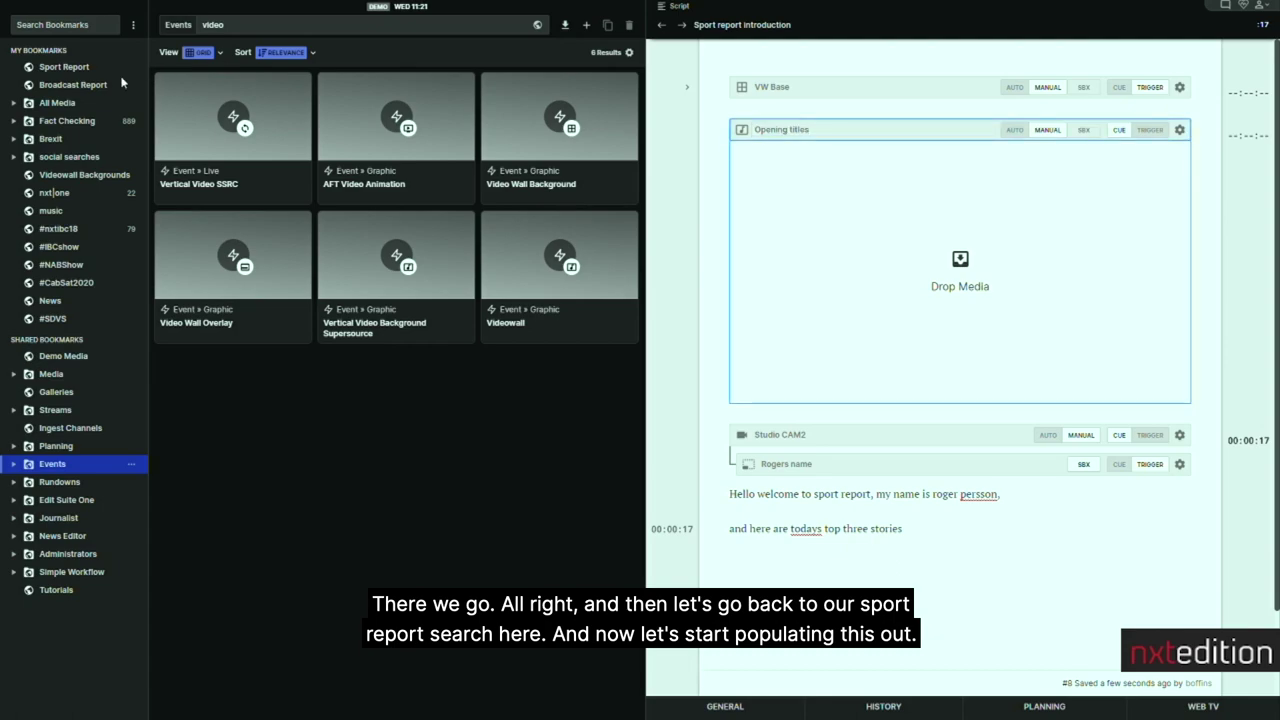
# - Place the nxt-videowall base clip from the Sport Report bookmark into the VW Base event
pyautogui.click(80, 68)
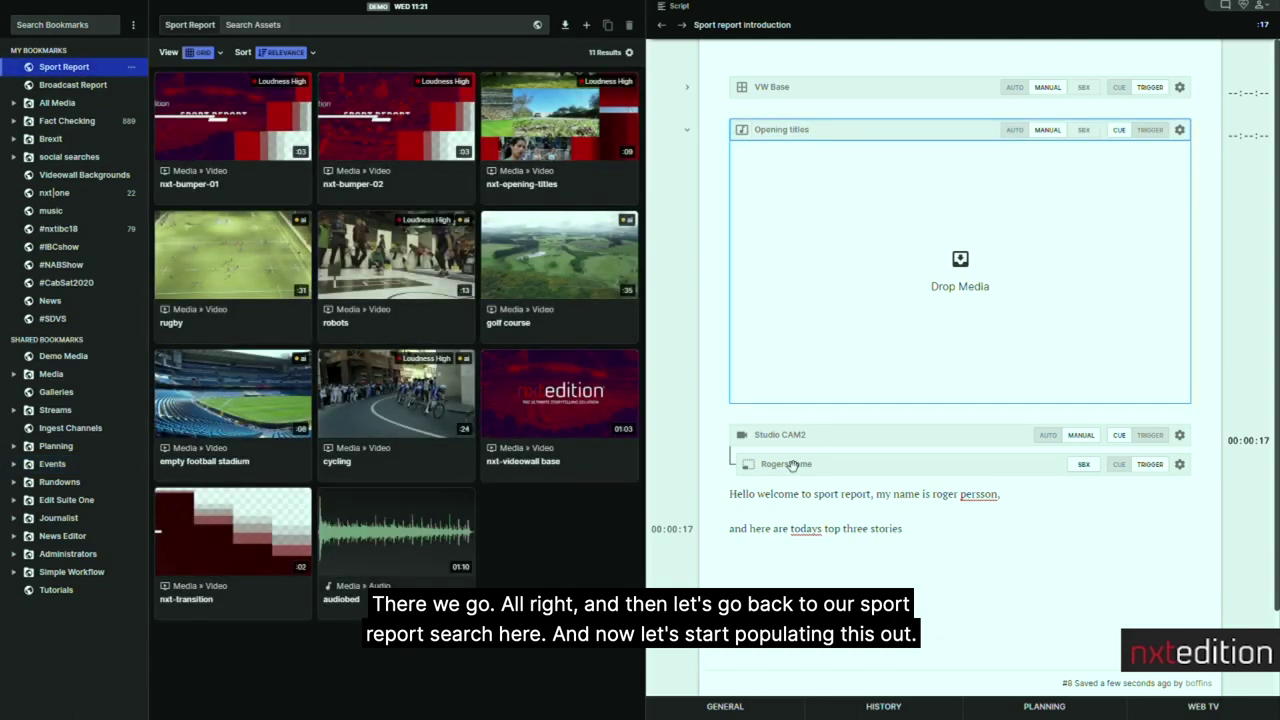
pyautogui.click(740, 90)
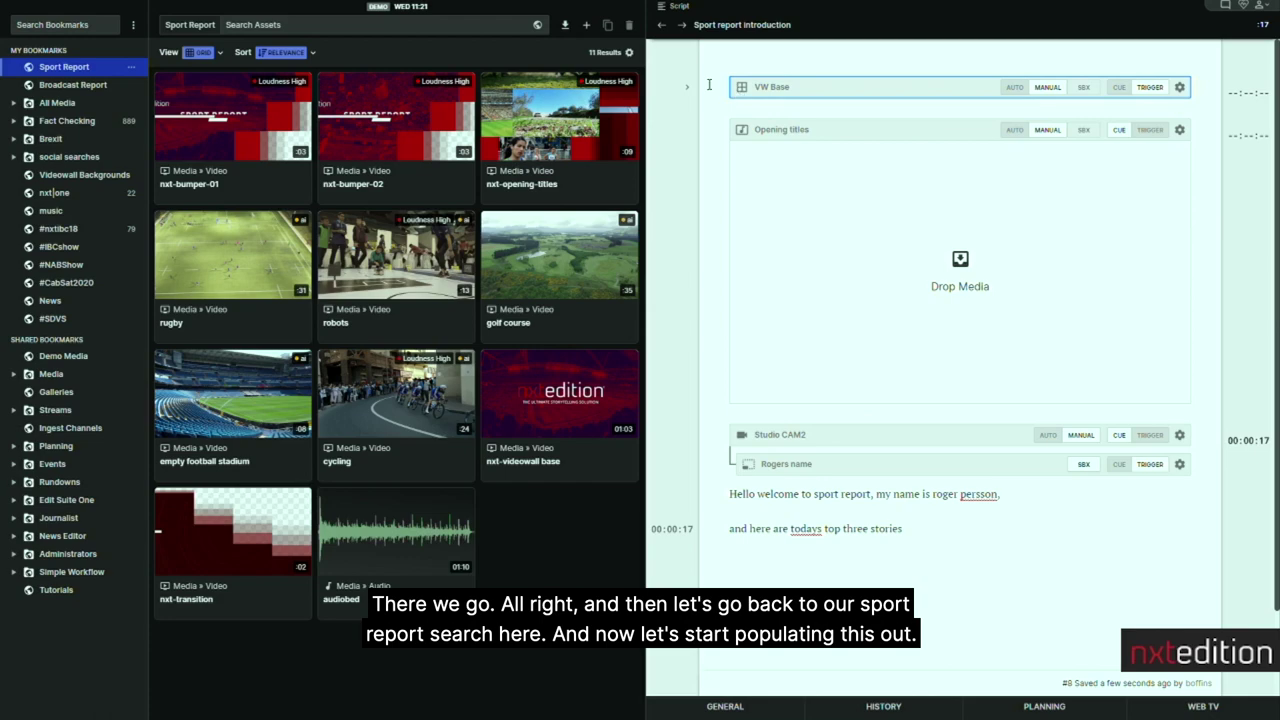
pyautogui.click(742, 88)
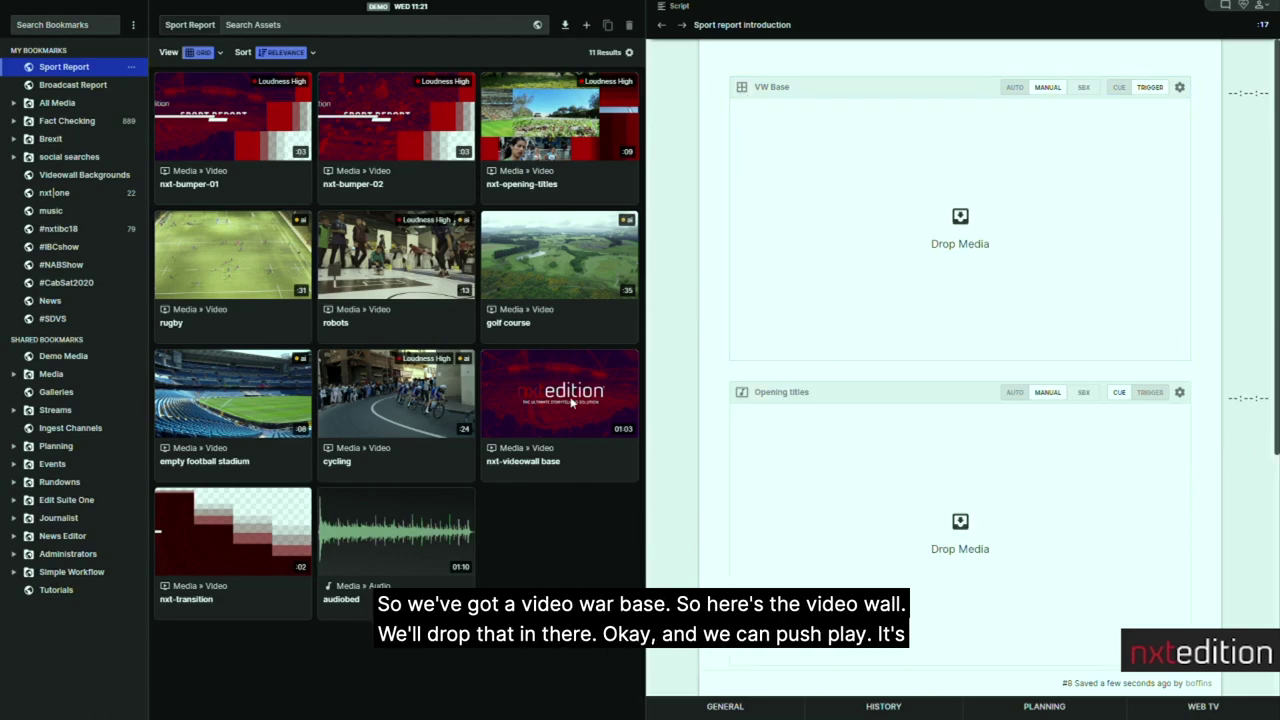
pyautogui.moveTo(572, 401); pyautogui.dragTo(960, 235)
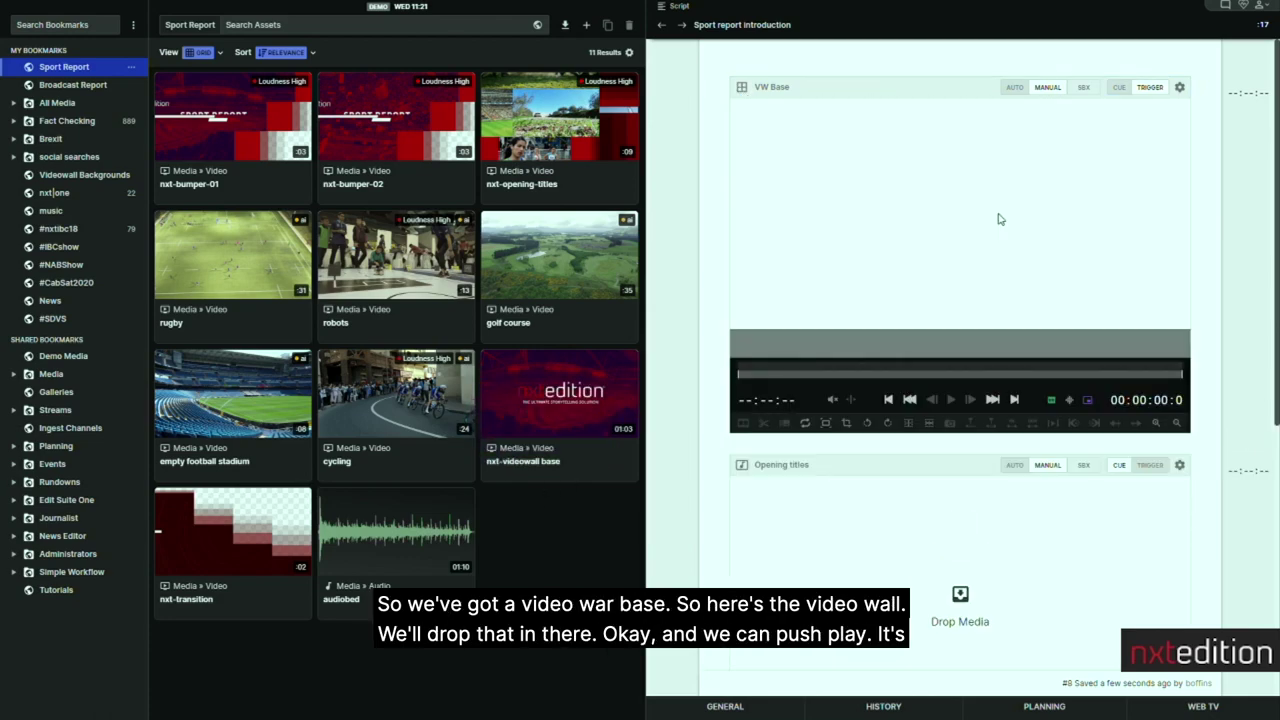
# - Preview the video wall clip in VW Base by playing it, sampling several points of its timeline, and pausing it
pyautogui.click(952, 400)
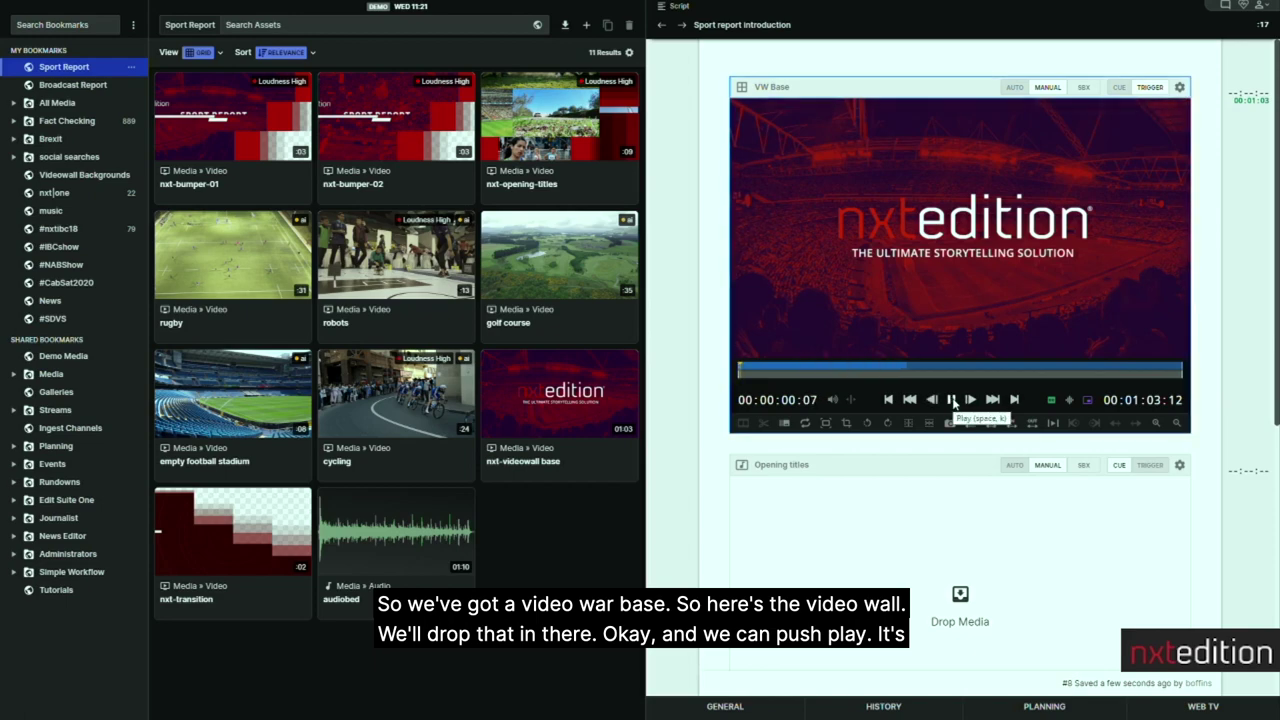
pyautogui.click(858, 368)
pyautogui.click(992, 368)
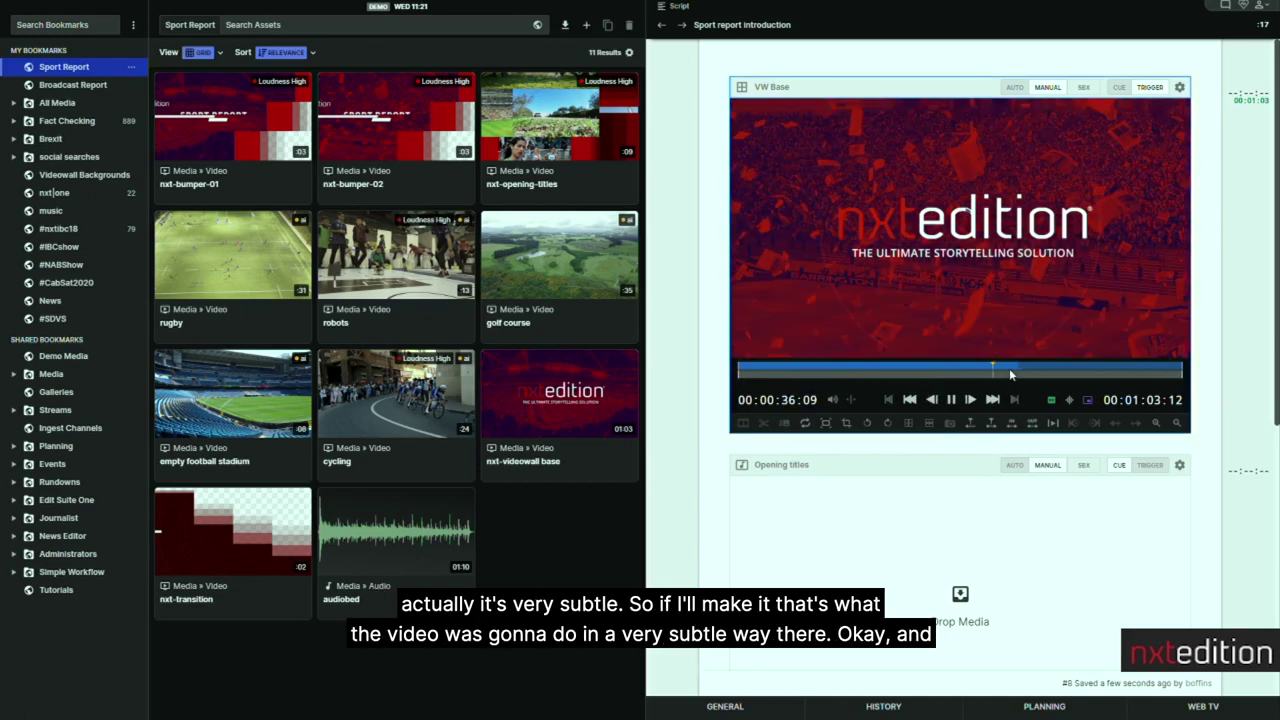
pyautogui.click(1115, 368)
pyautogui.click(857, 368)
pyautogui.click(961, 368)
pyautogui.click(951, 400)
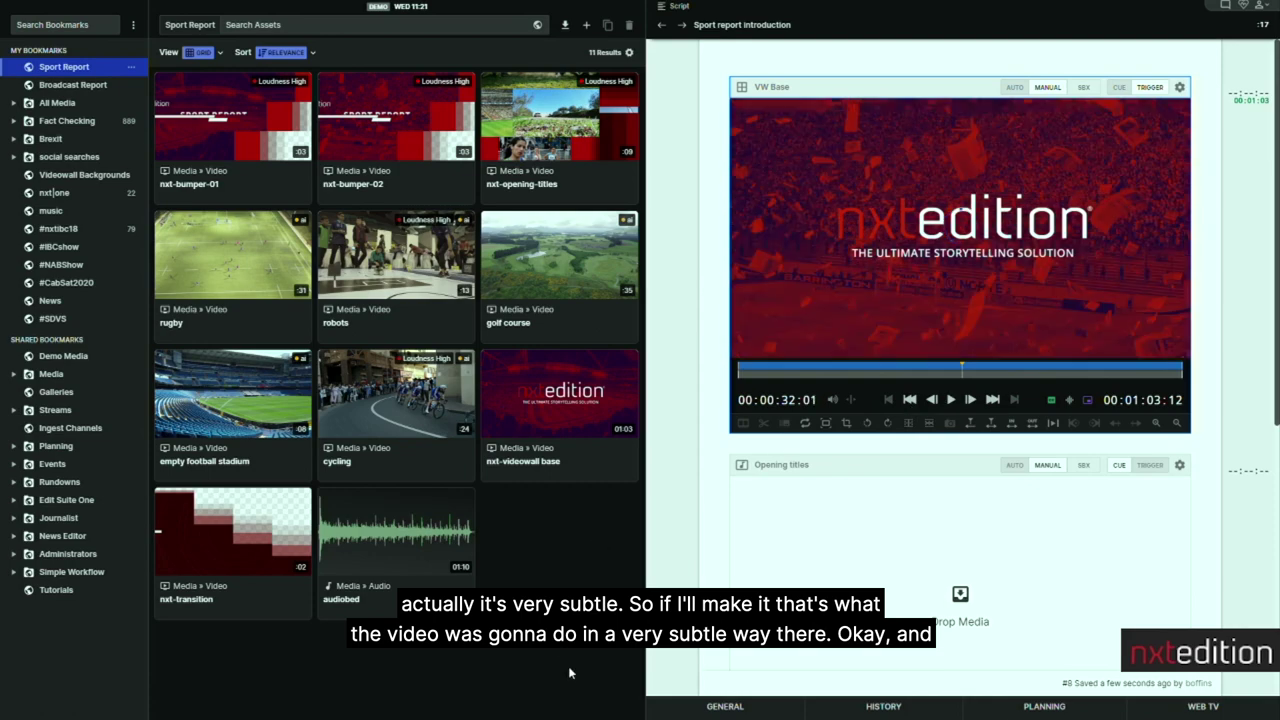
# - Place the nxt-opening-titles clip into the Opening titles event and play it back
pyautogui.scroll(-4, 815, 525)
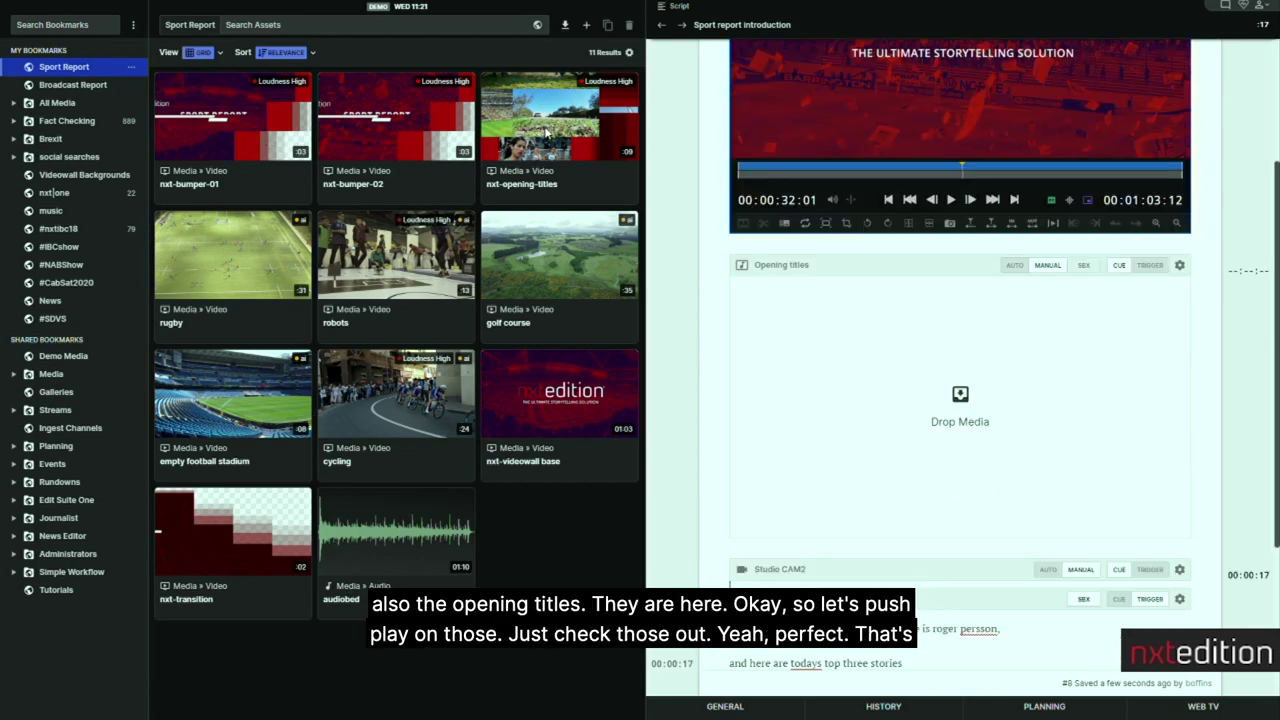
pyautogui.moveTo(546, 132); pyautogui.dragTo(837, 386)
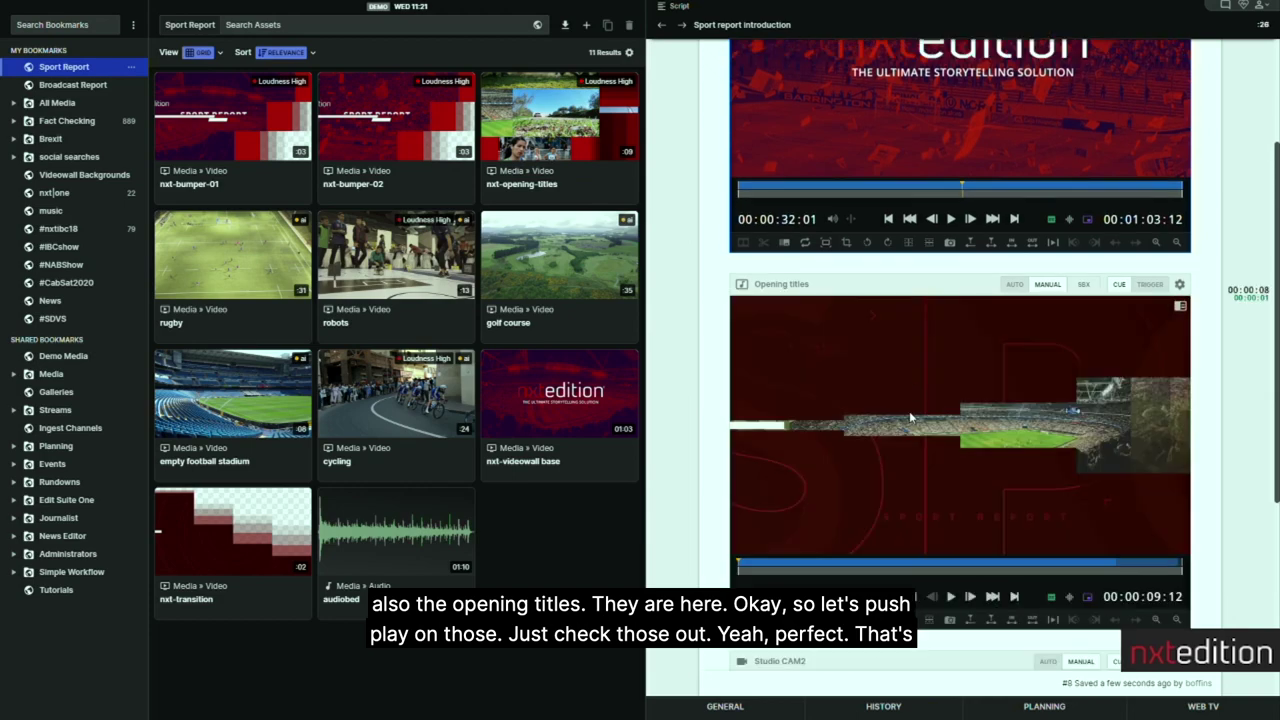
pyautogui.click(952, 597)
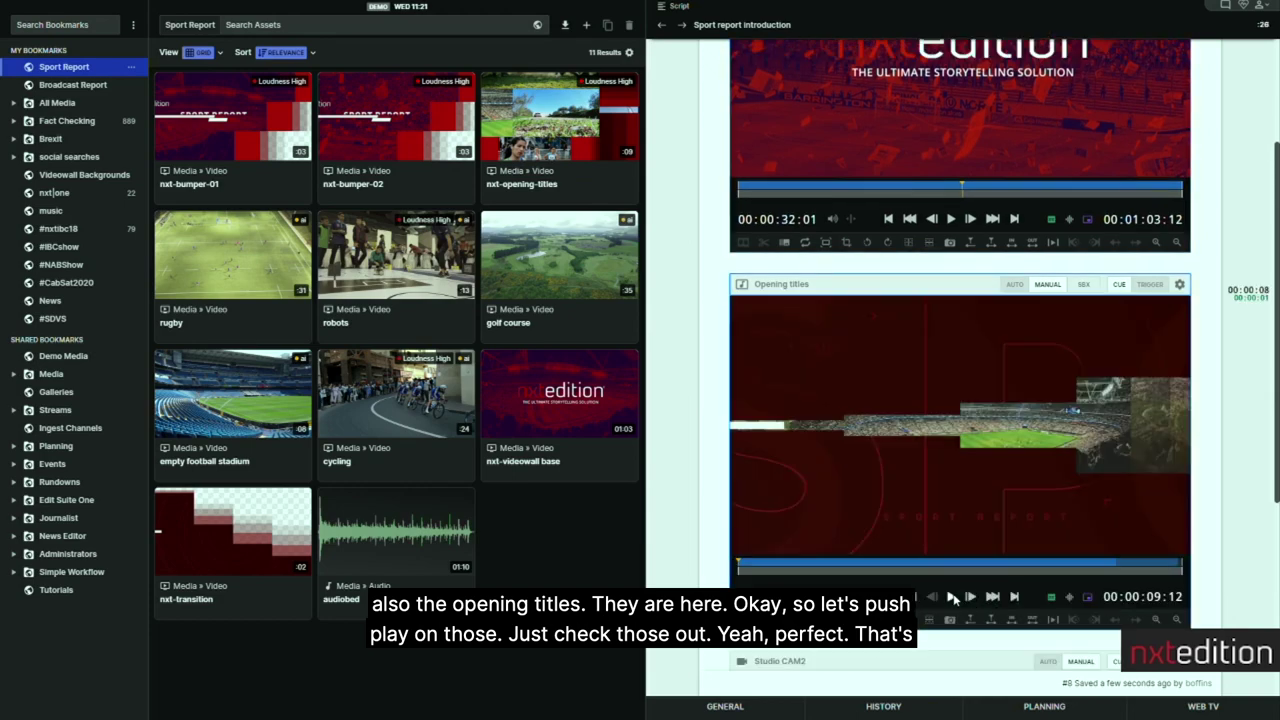
pyautogui.click(952, 597)
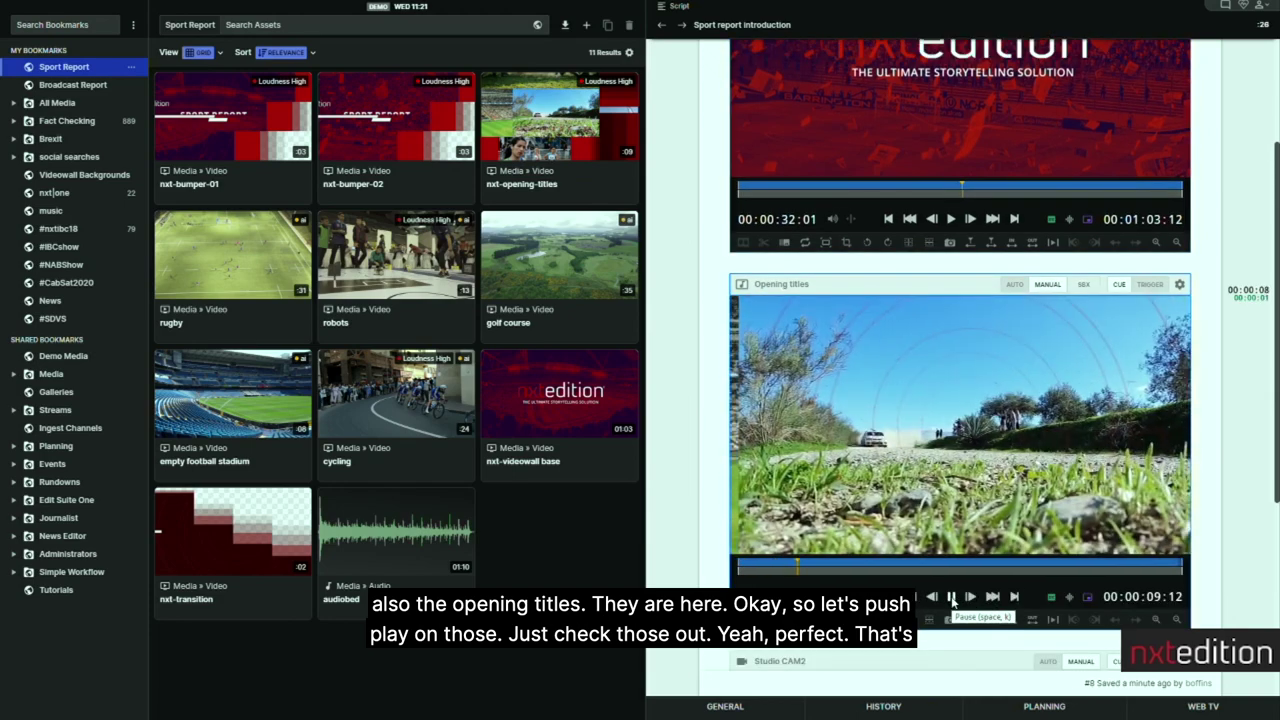
# - Collapse the VW Base and Opening titles events and set Opening titles to AUTO
pyautogui.click(758, 289)
pyautogui.click(747, 283)
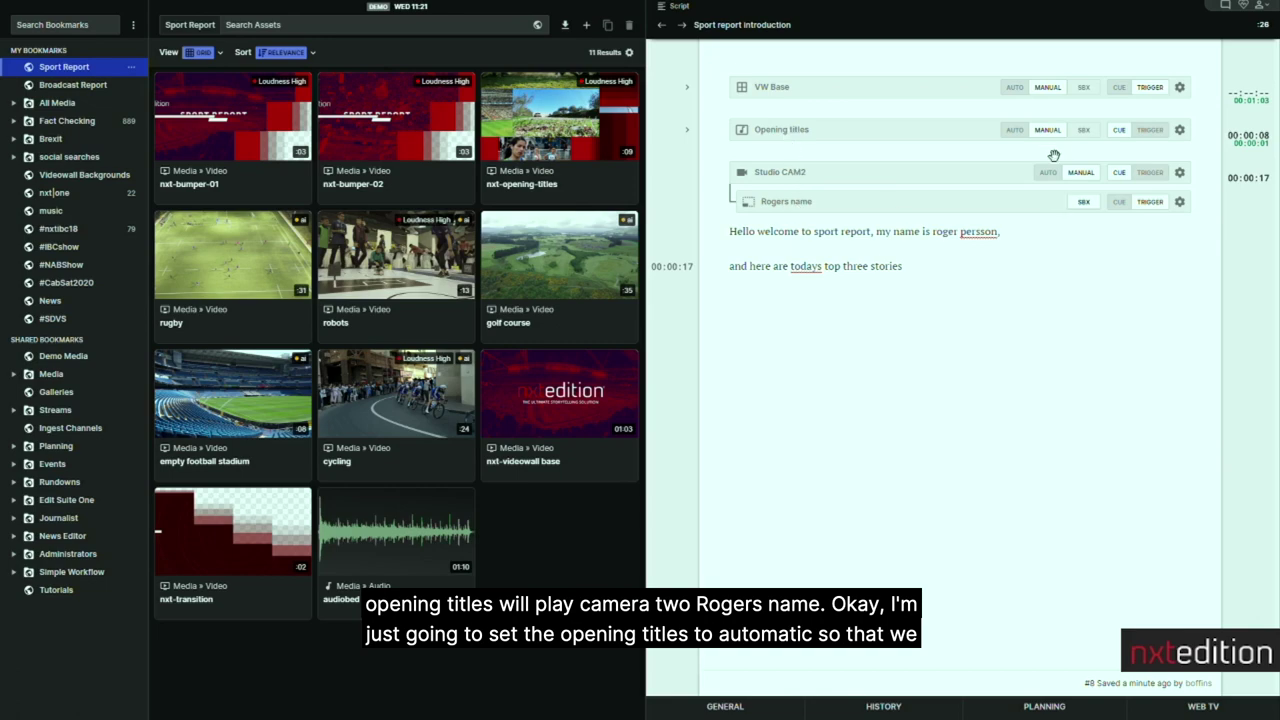
pyautogui.click(1013, 131)
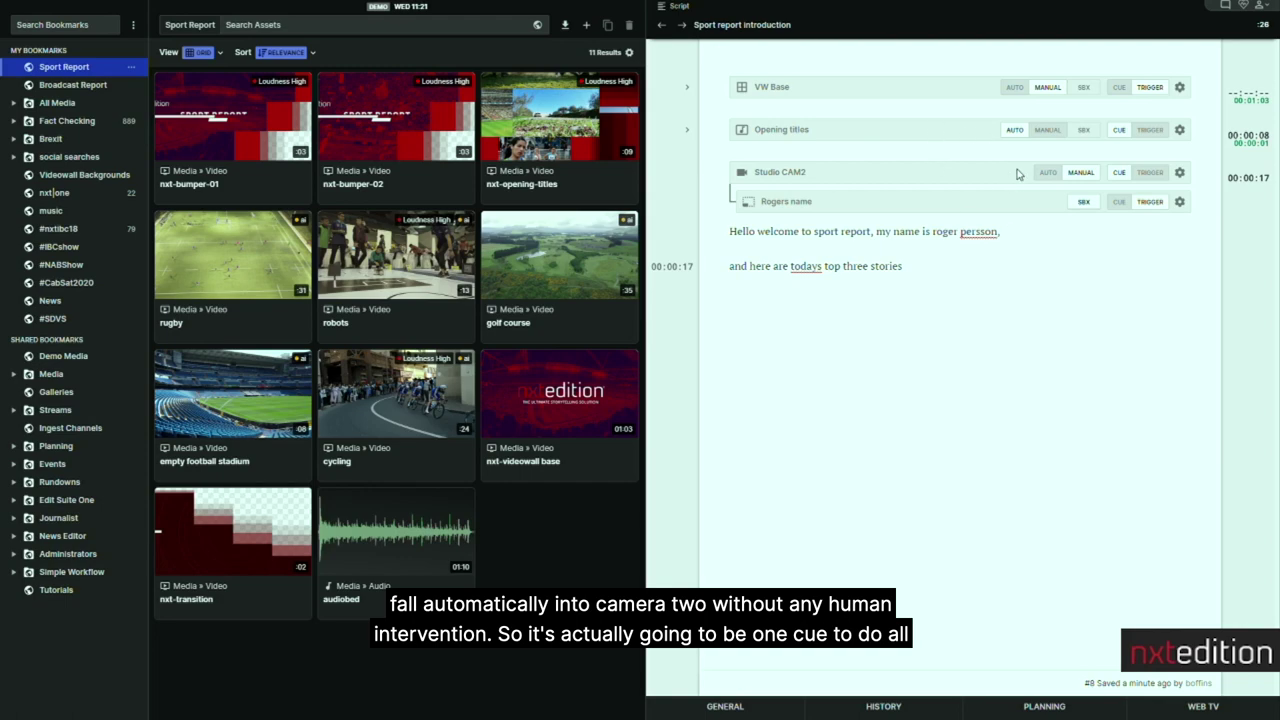
# - Add the line "Top three stories next" below the script's last sentence, correcting its spelling
pyautogui.click(895, 296)
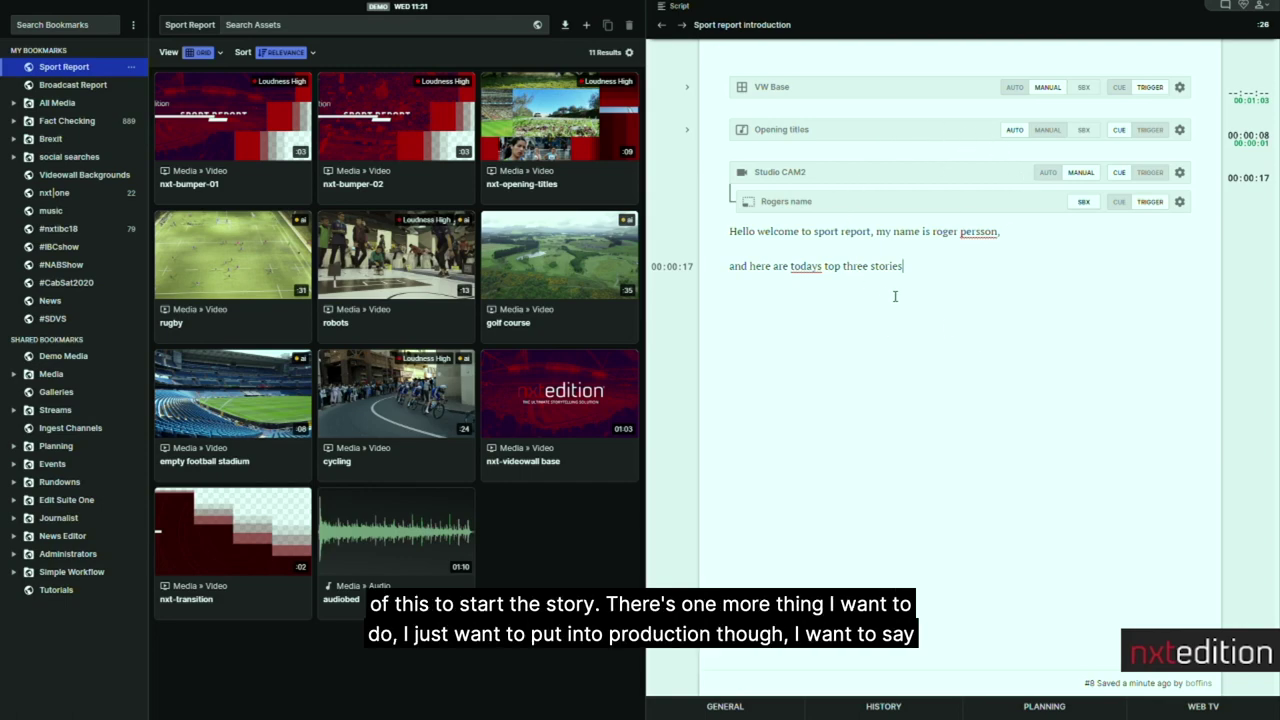
pyautogui.press('Return')
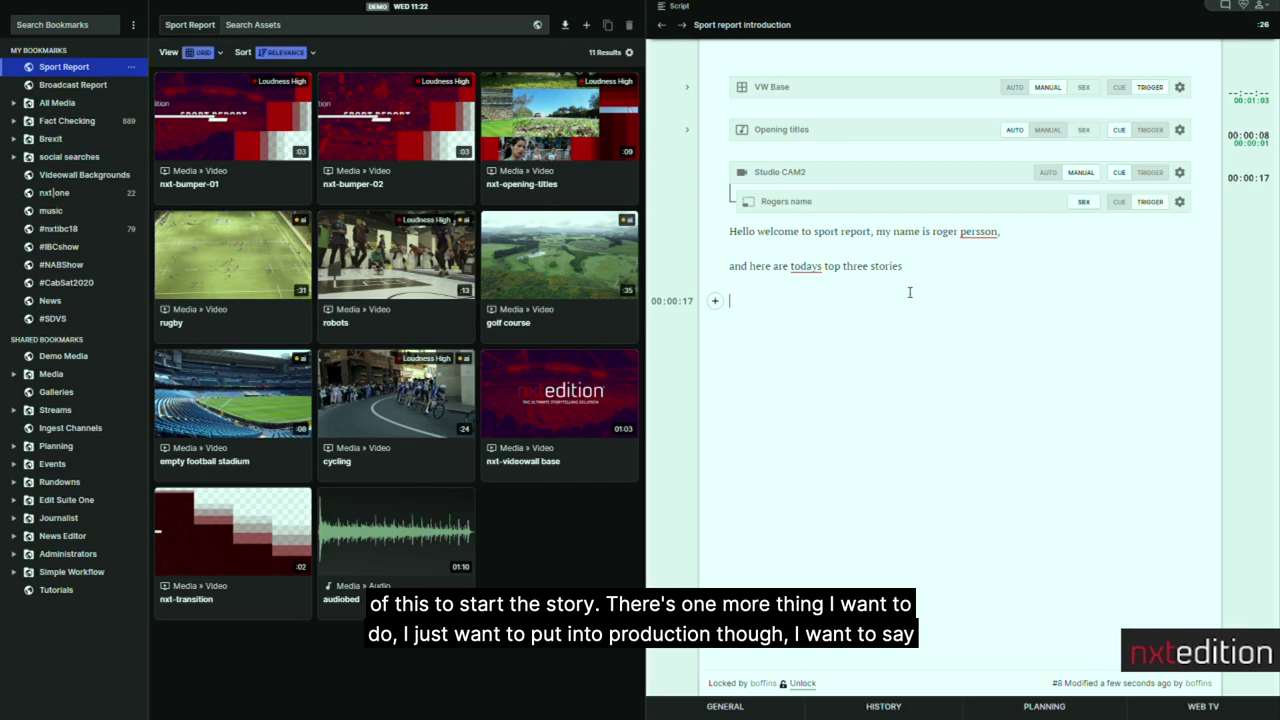
pyautogui.write('Top t')
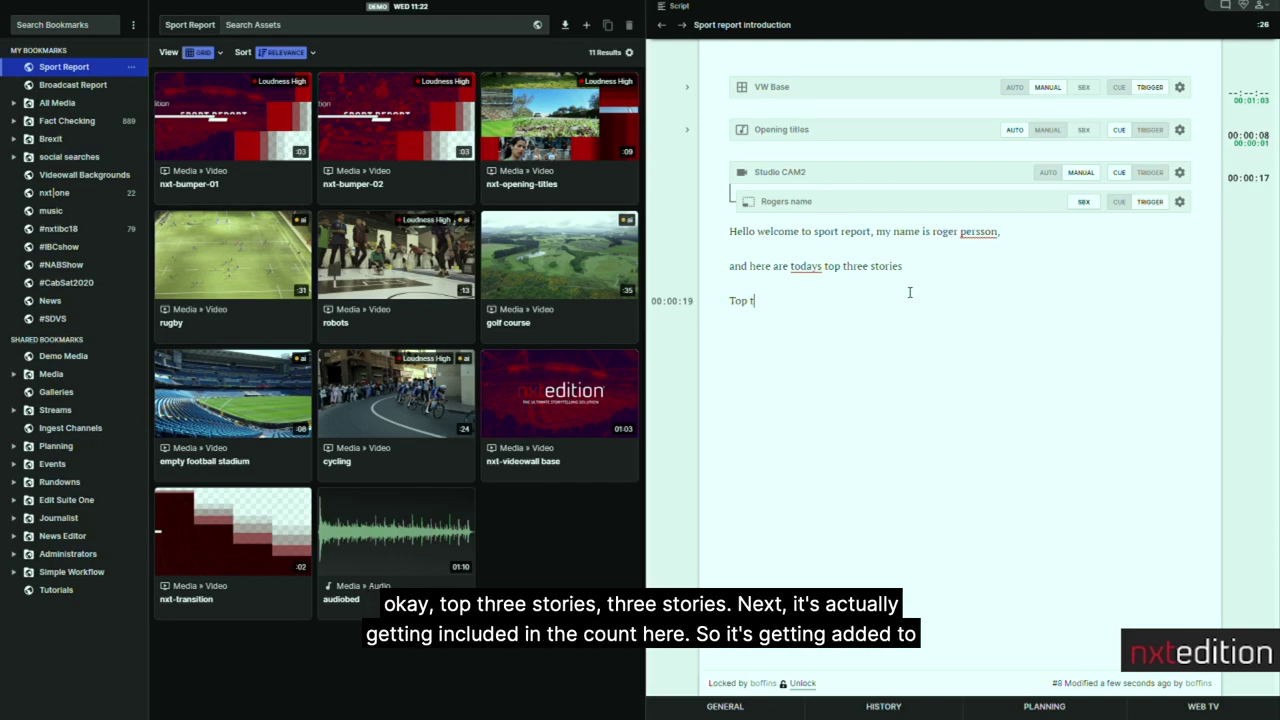
pyautogui.write('hre')
pyautogui.write('e sroies')
pyautogui.write('ro')
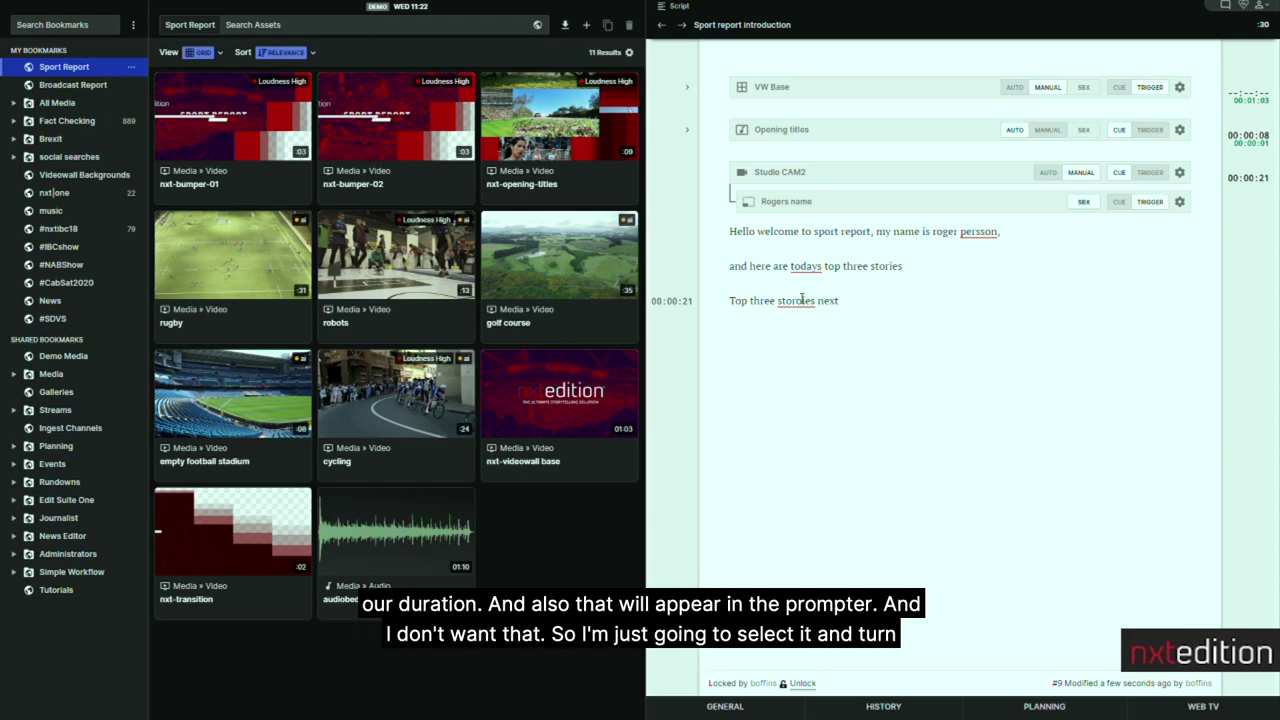
pyautogui.press('BackSpace')
# - Turn the "Top three stories next" line into a highlighted production note that does not count as spoken text
pyautogui.moveTo(834, 300); pyautogui.dragTo(729, 300)
pyautogui.click(789, 278)
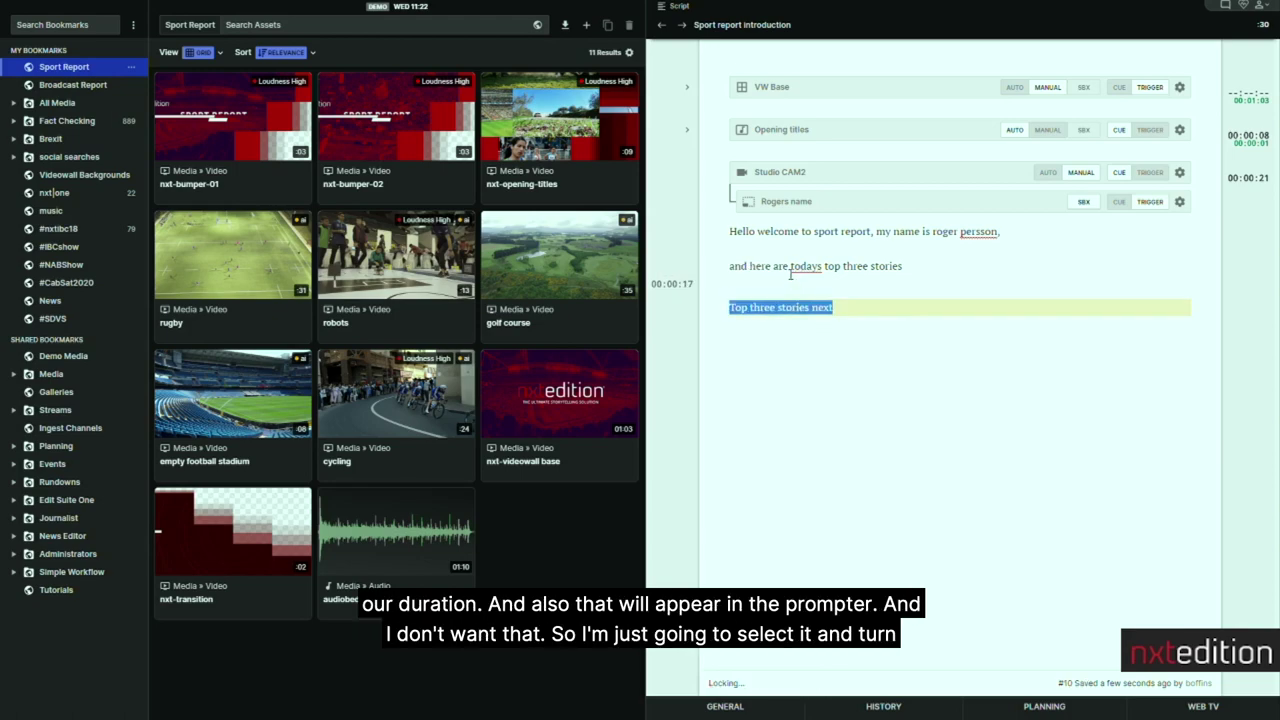
pyautogui.click(862, 360)
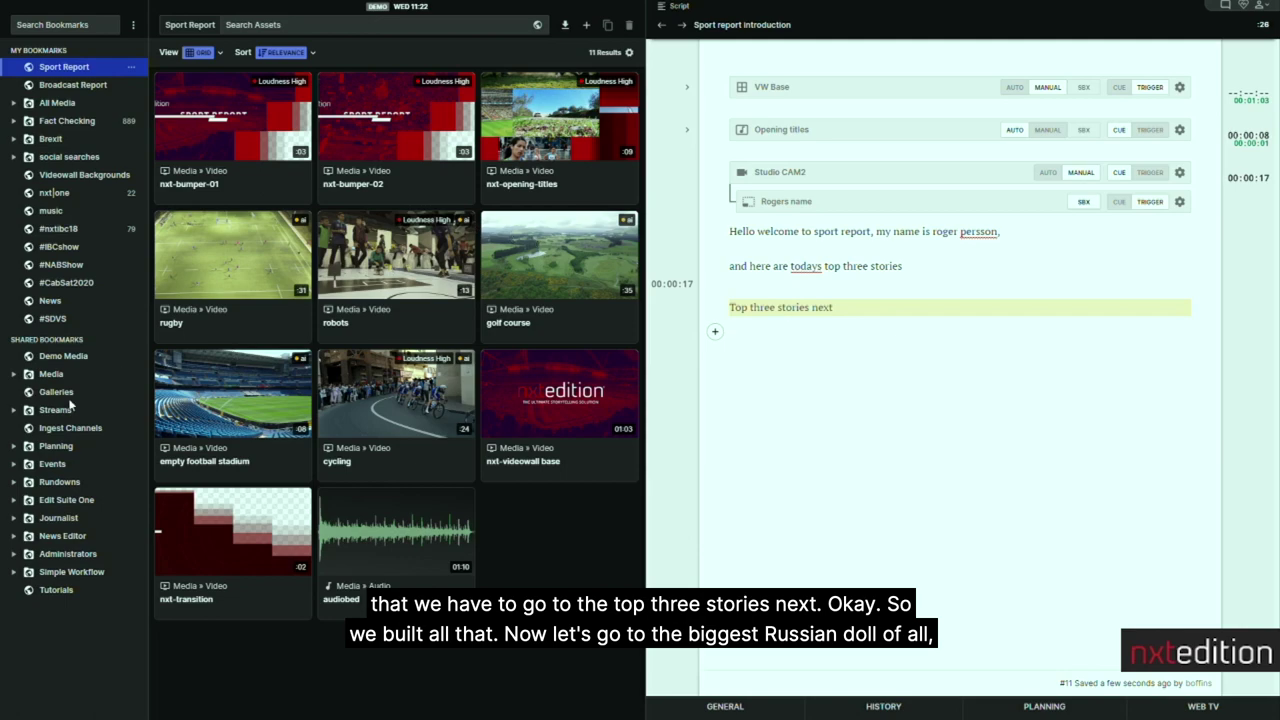
# - Open the nxt|studio 1 gallery and remove the existing Introduction story from its rundown
pyautogui.click(56, 392)
pyautogui.click(284, 128)
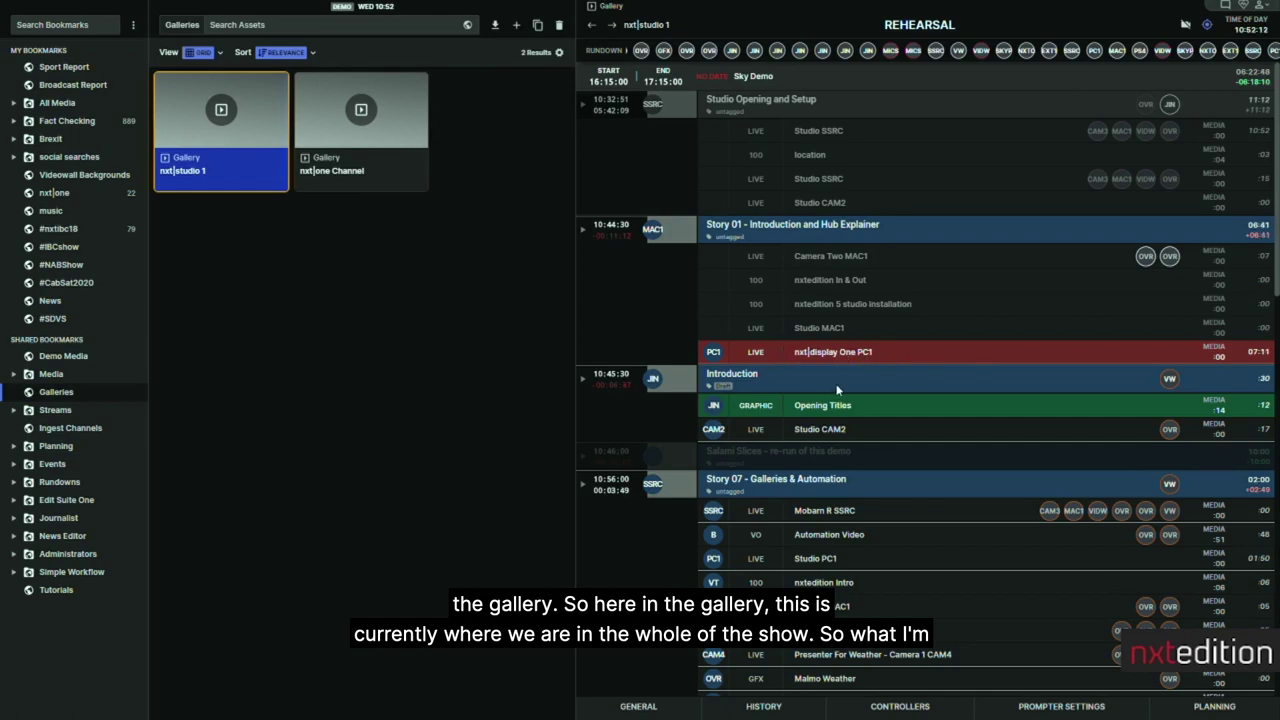
pyautogui.click(884, 380)
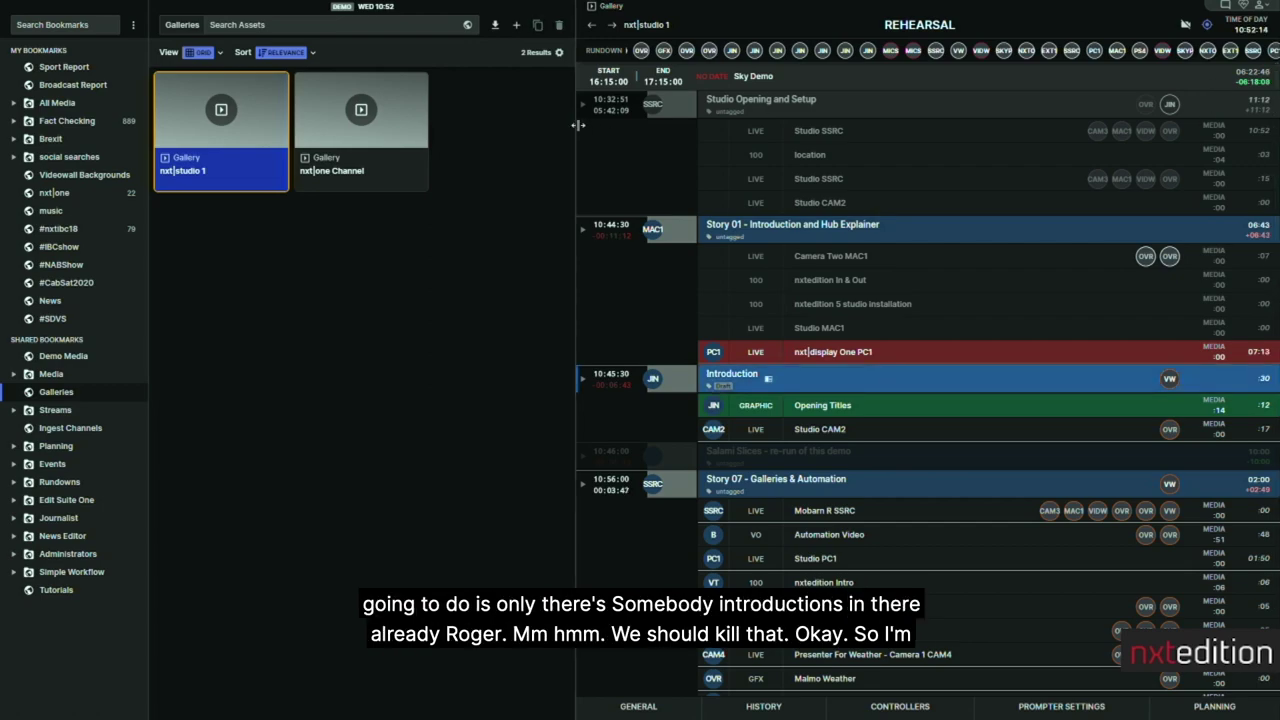
pyautogui.moveTo(574, 125); pyautogui.dragTo(325, 131)
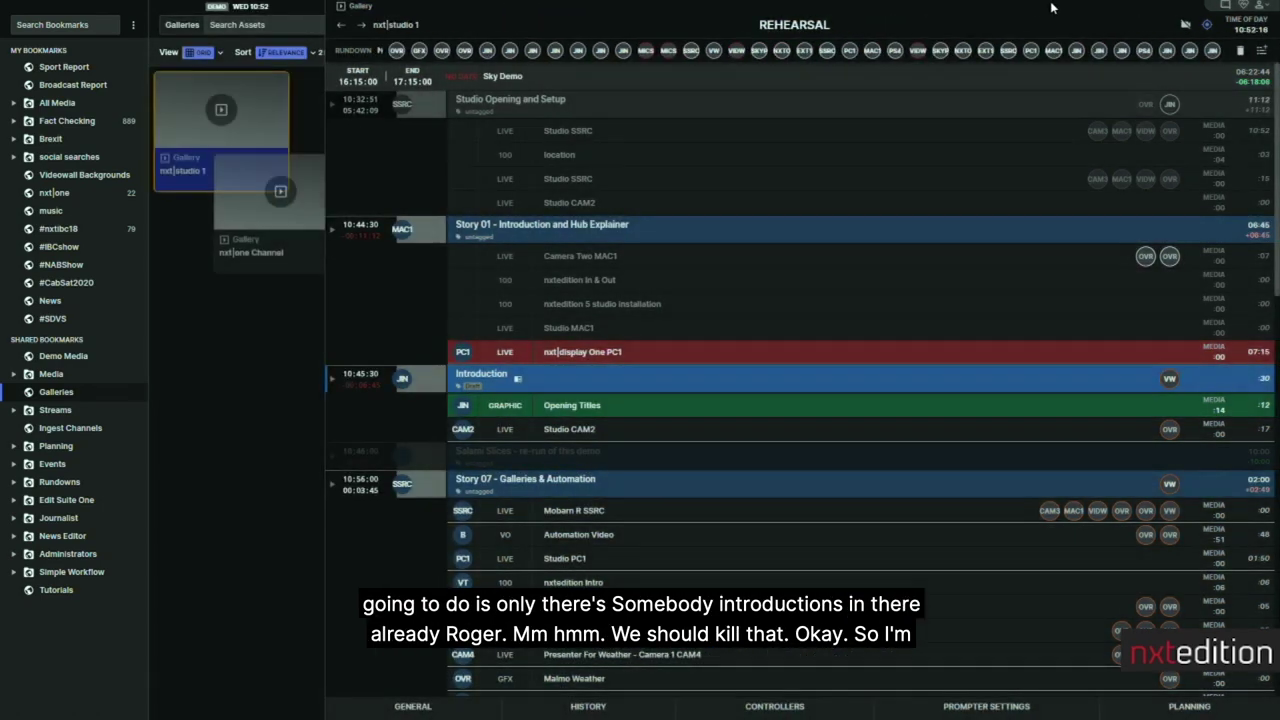
pyautogui.click(1239, 51)
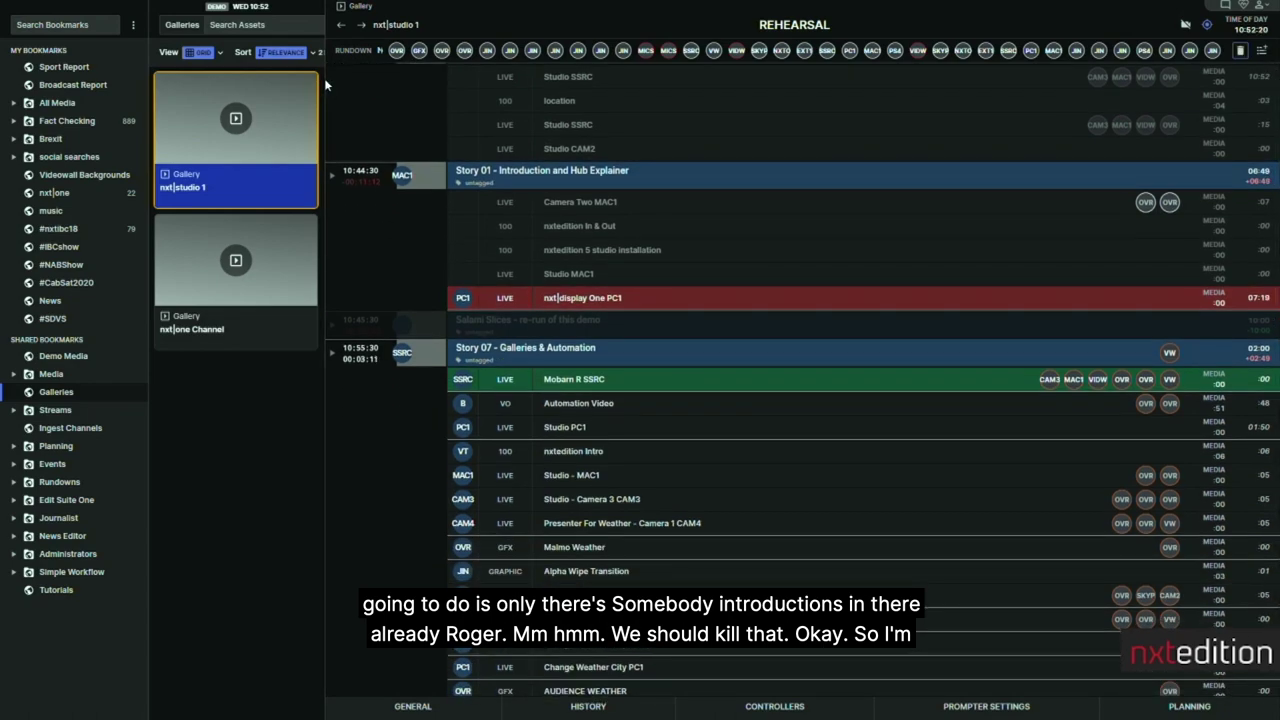
pyautogui.moveTo(323, 79); pyautogui.dragTo(562, 103)
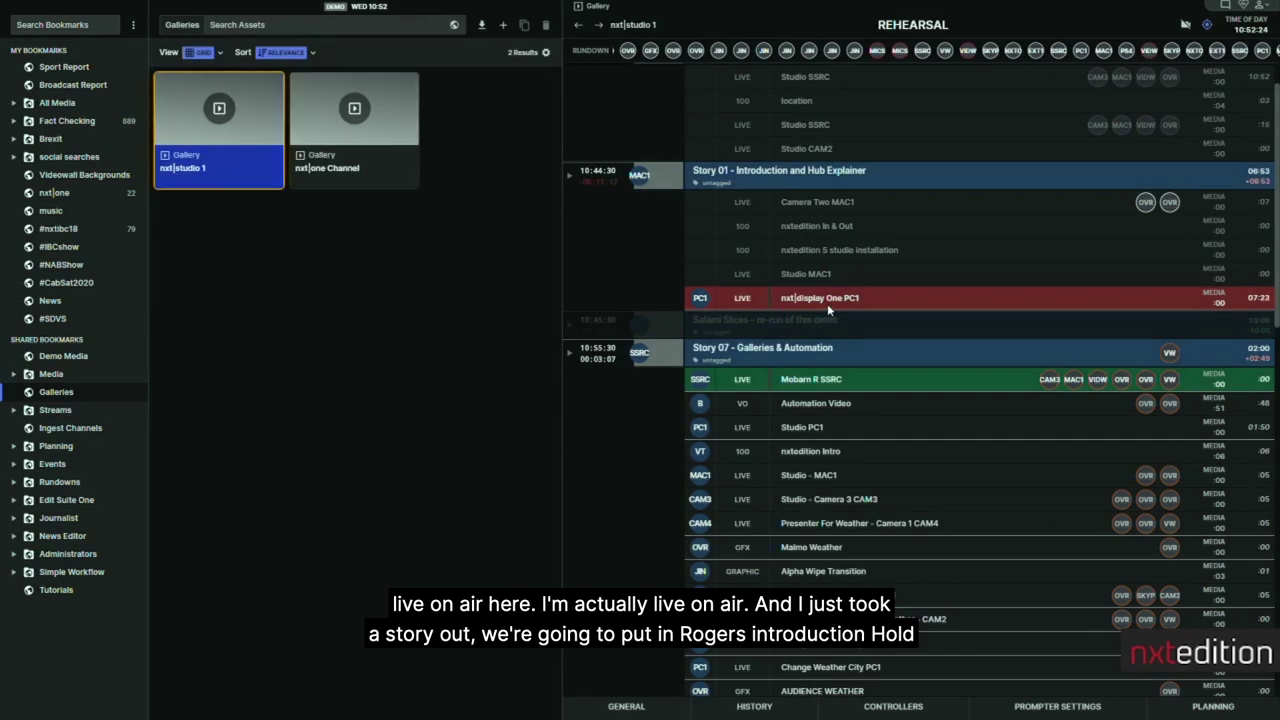
# - Clear the Galleries search filter and insert the new introduction script into the rundown directly after Story 01
pyautogui.click(218, 26)
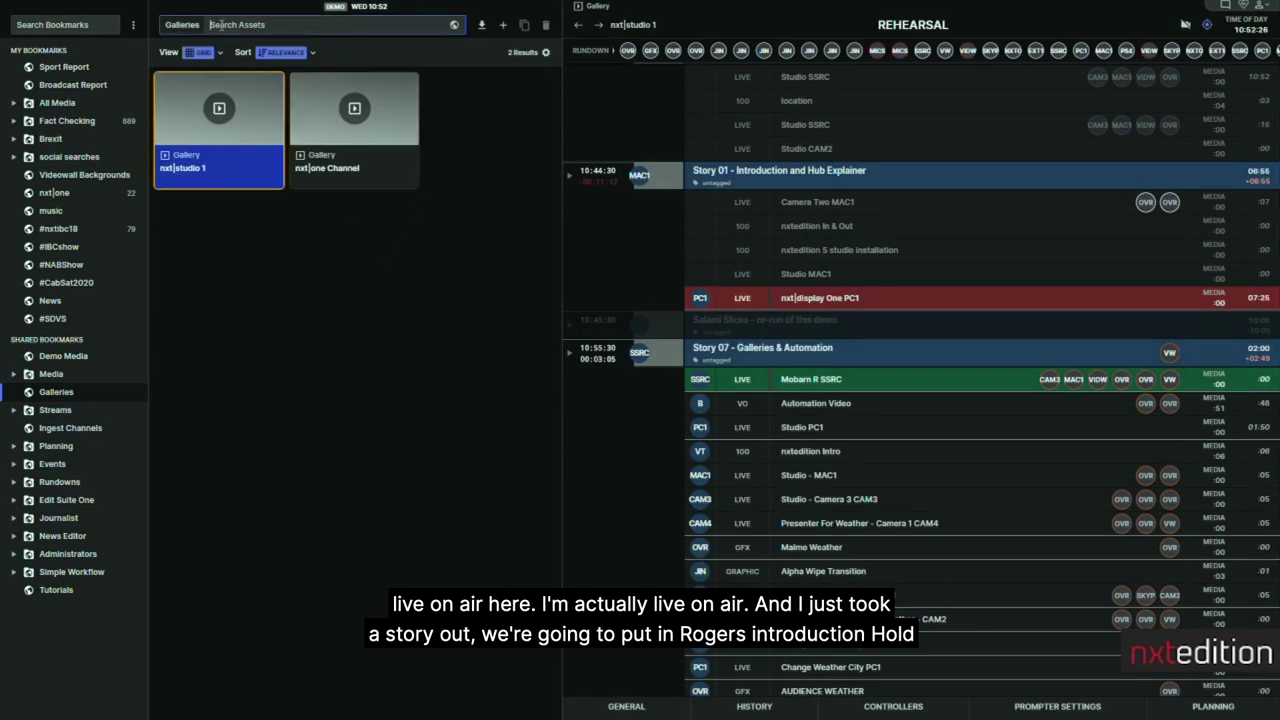
pyautogui.press('BackSpace')
pyautogui.moveTo(228, 130); pyautogui.dragTo(713, 320)
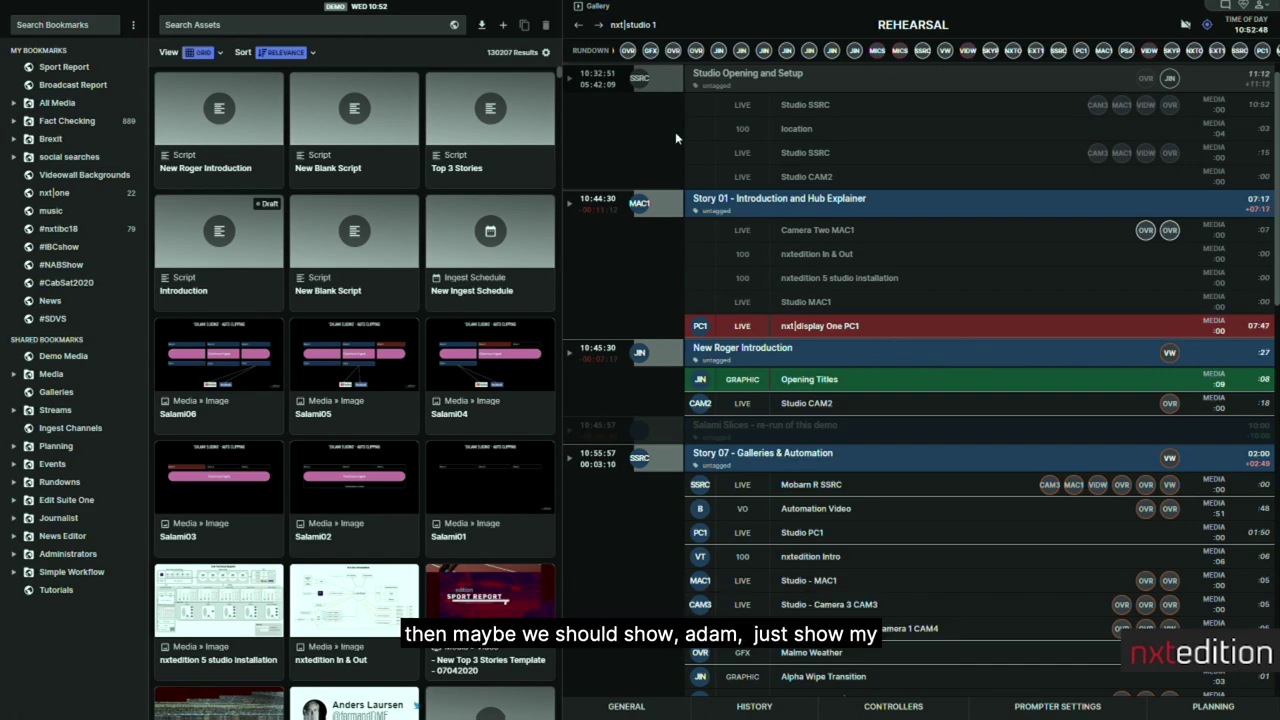
# - Show the nxt|studio 1 gallery's prompter view and increase the prompter font size to 9.50%
pyautogui.click(578, 7)
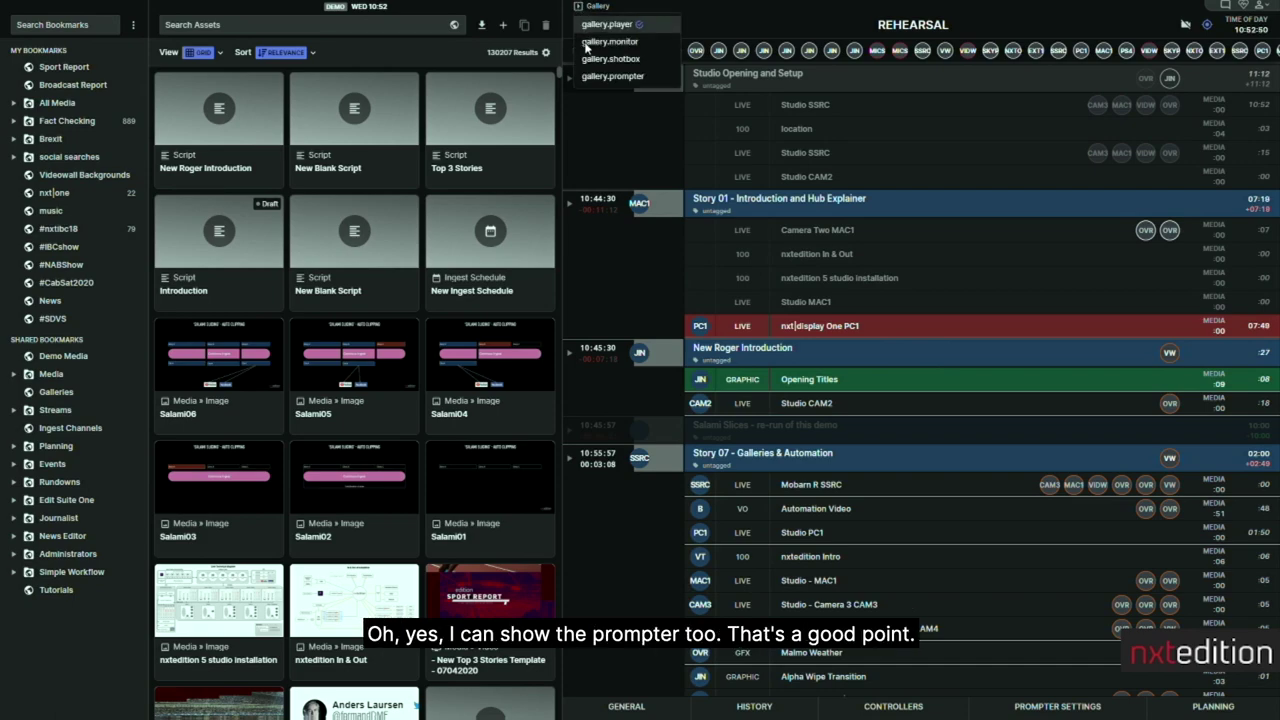
pyautogui.click(611, 77)
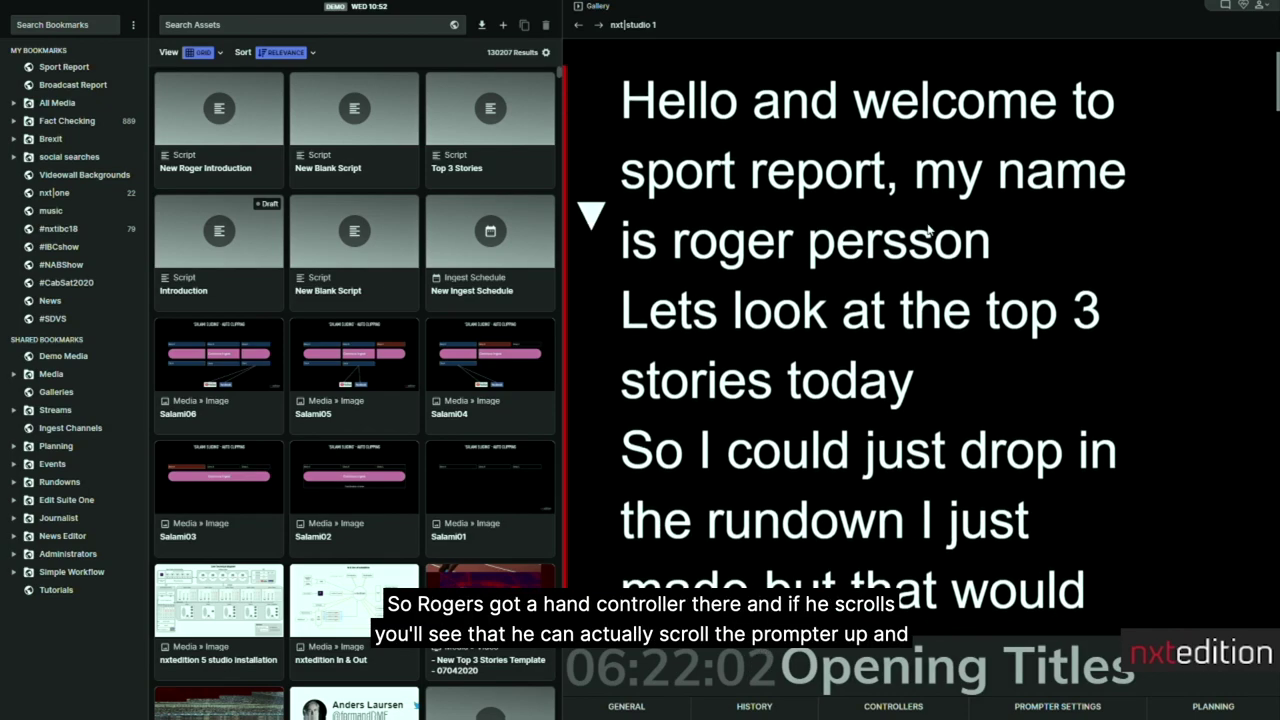
pyautogui.click(1057, 706)
pyautogui.scroll(-3, 720, 555)
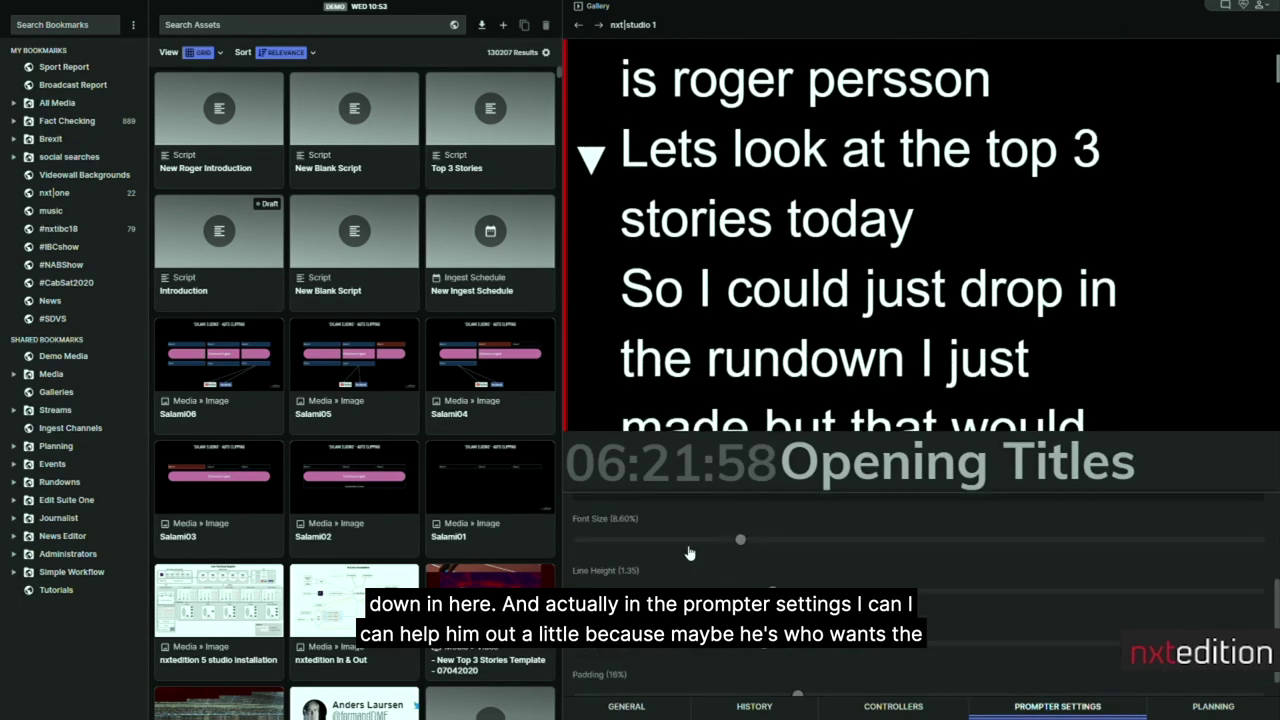
pyautogui.scroll(1, 746, 572)
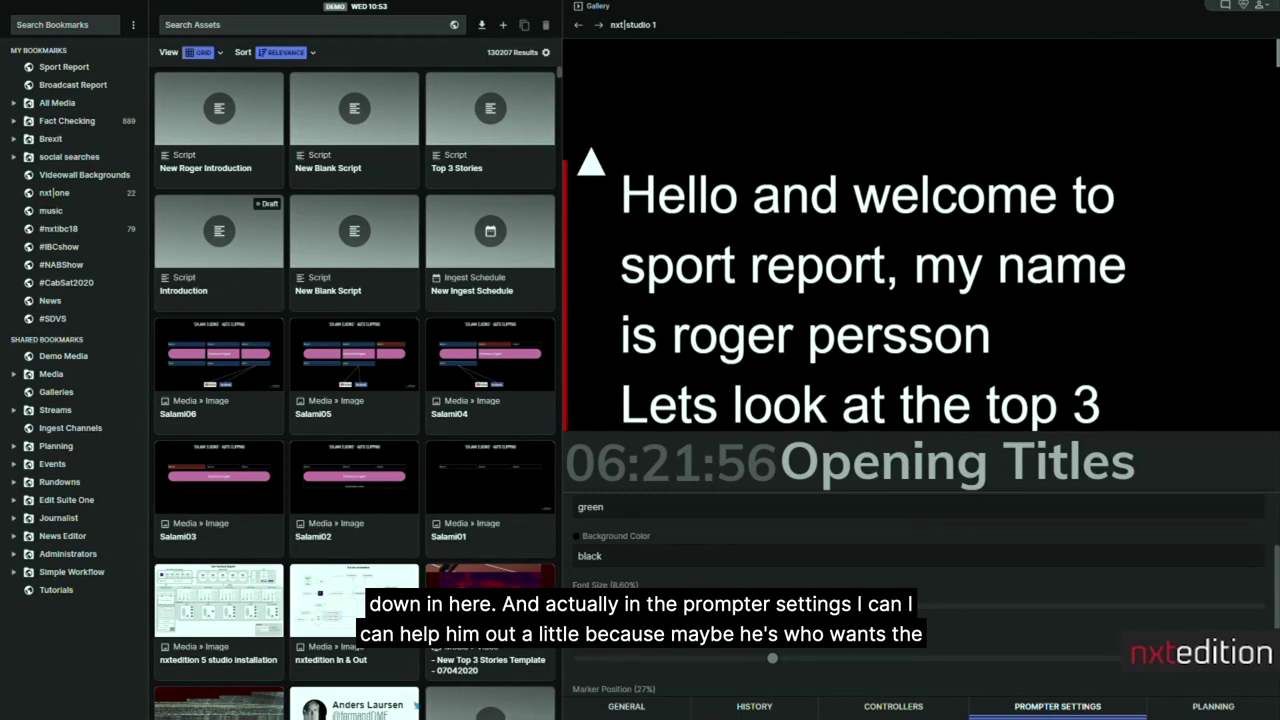
pyautogui.moveTo(740, 608)
pyautogui.mouseDown()
pyautogui.moveTo(710, 610)
pyautogui.moveTo(805, 613)
pyautogui.moveTo(763, 611)
pyautogui.mouseUp()
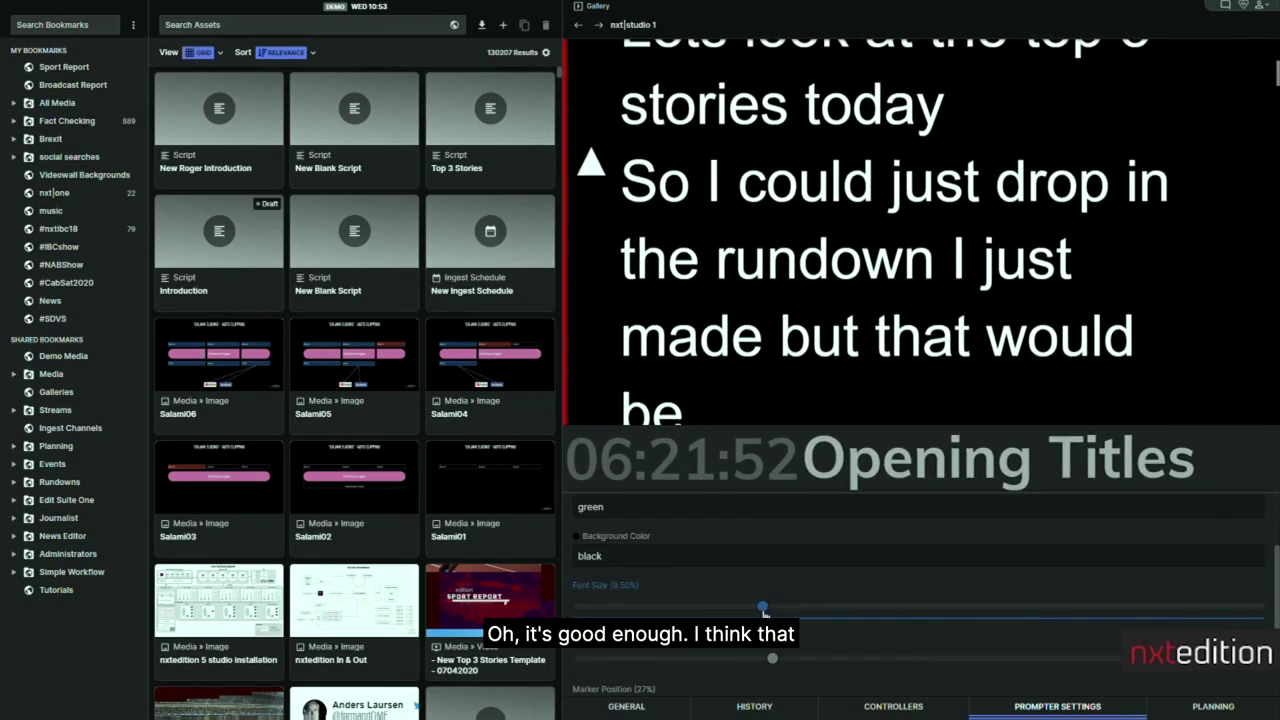
pyautogui.click(1060, 707)
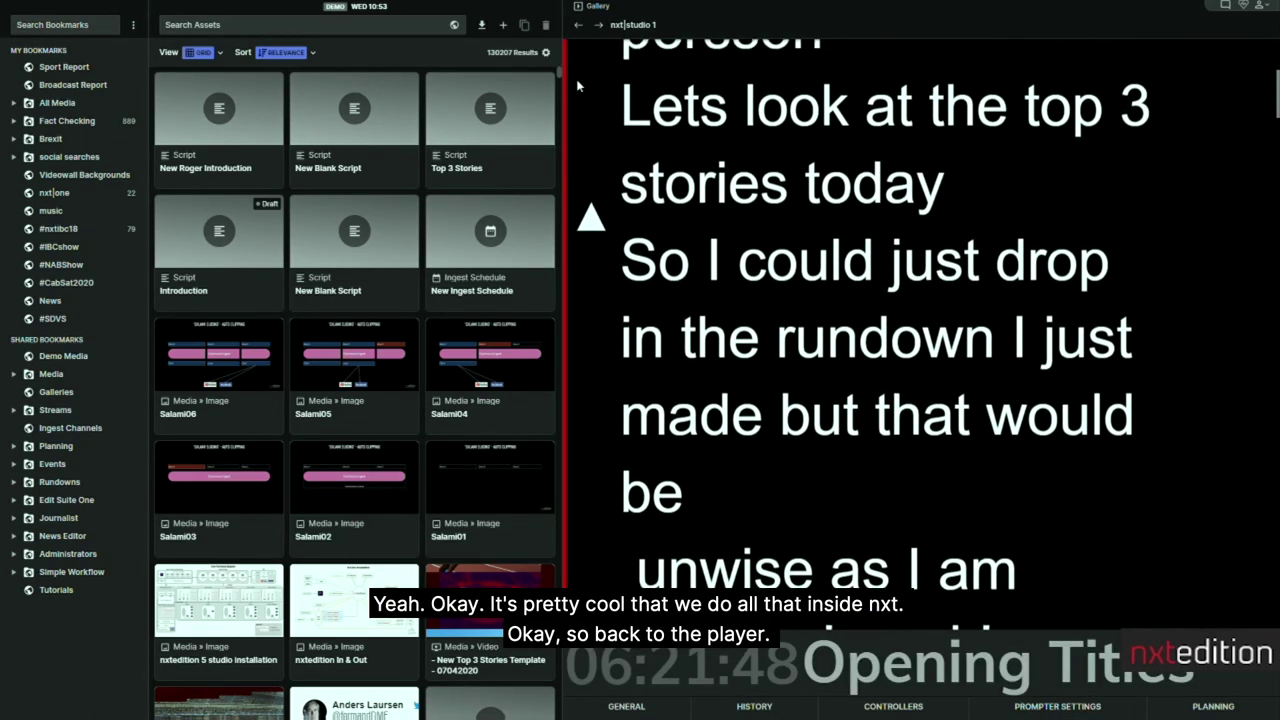
# - Return the gallery to the player view and set Opening Titles to auto in the New Roger Introduction story
pyautogui.click(577, 7)
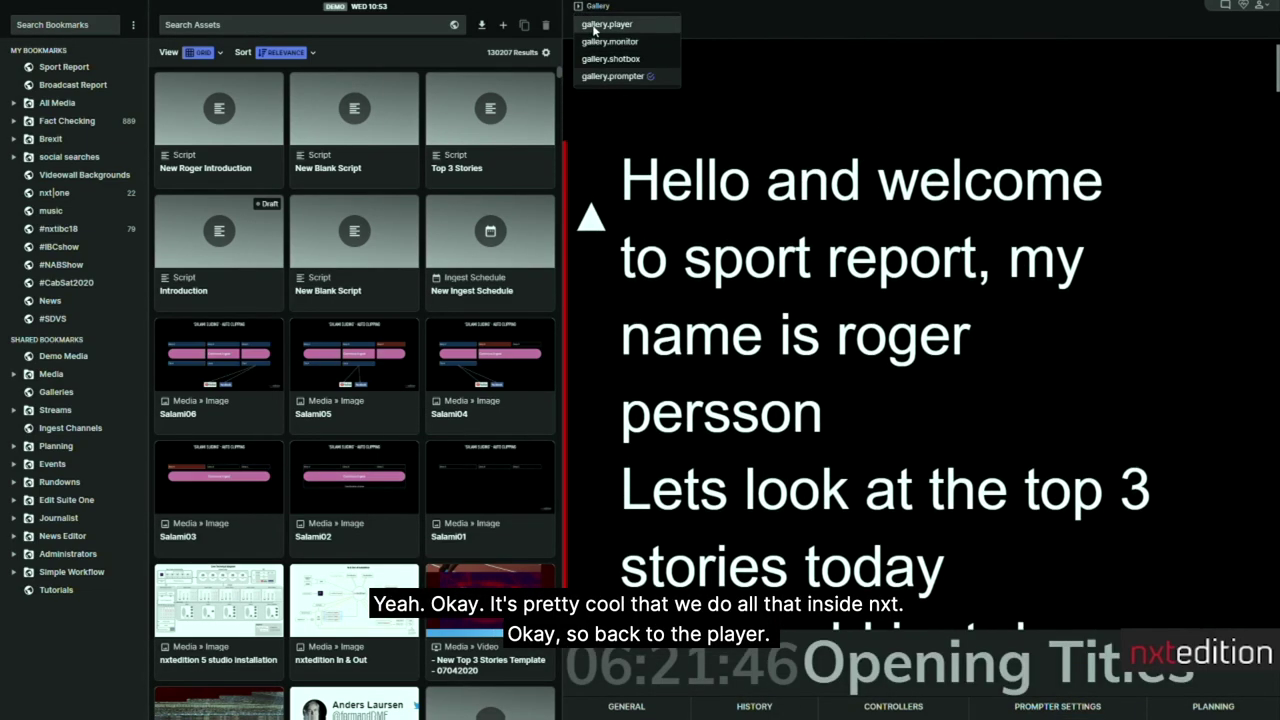
pyautogui.click(607, 24)
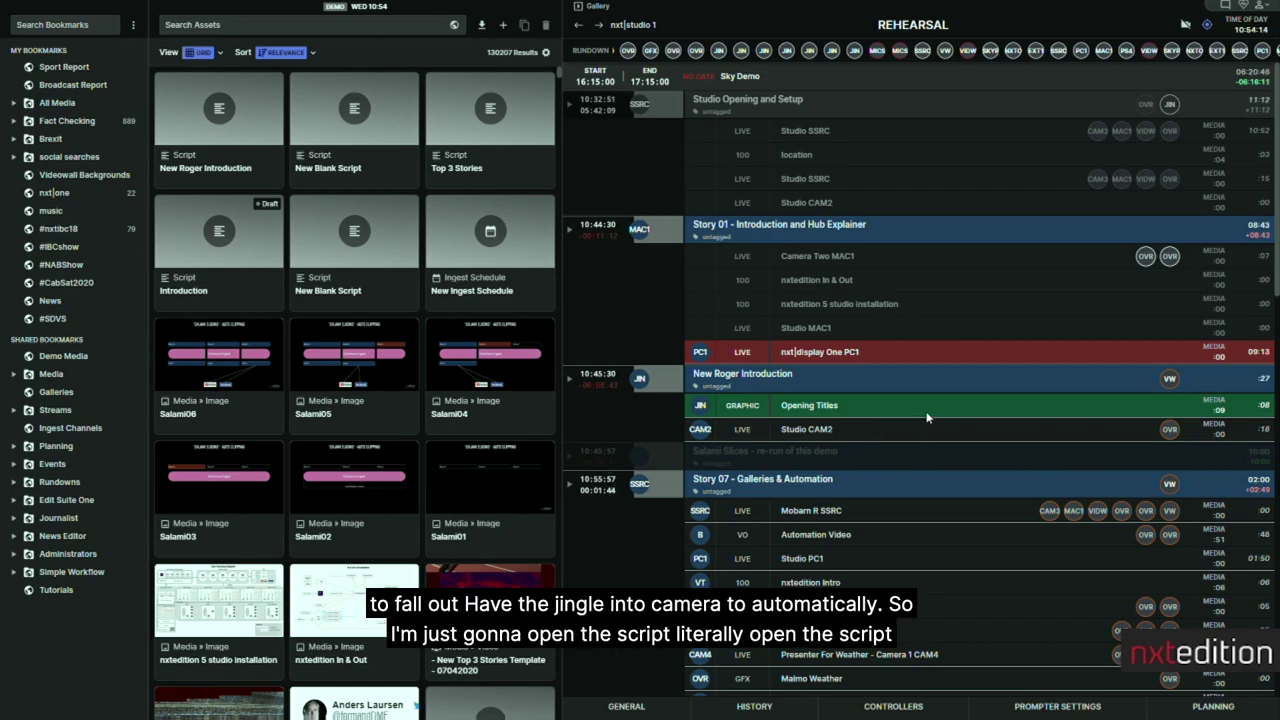
pyautogui.click(570, 381)
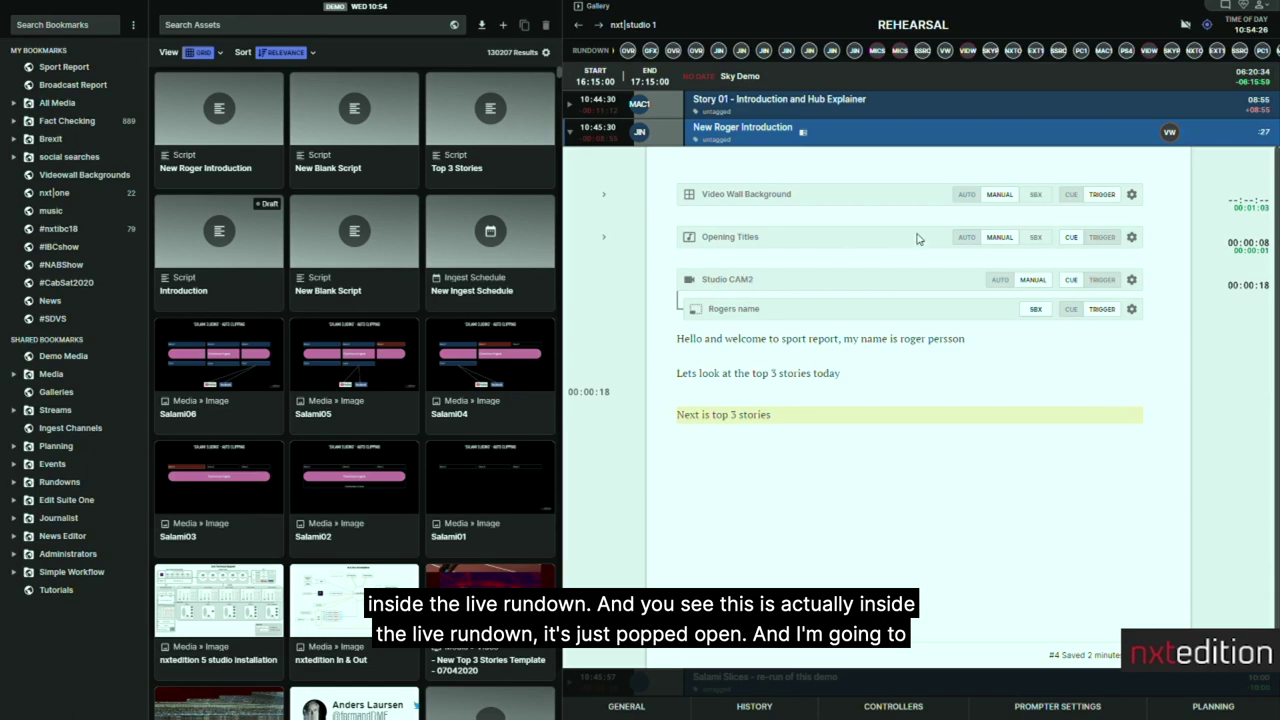
pyautogui.click(966, 240)
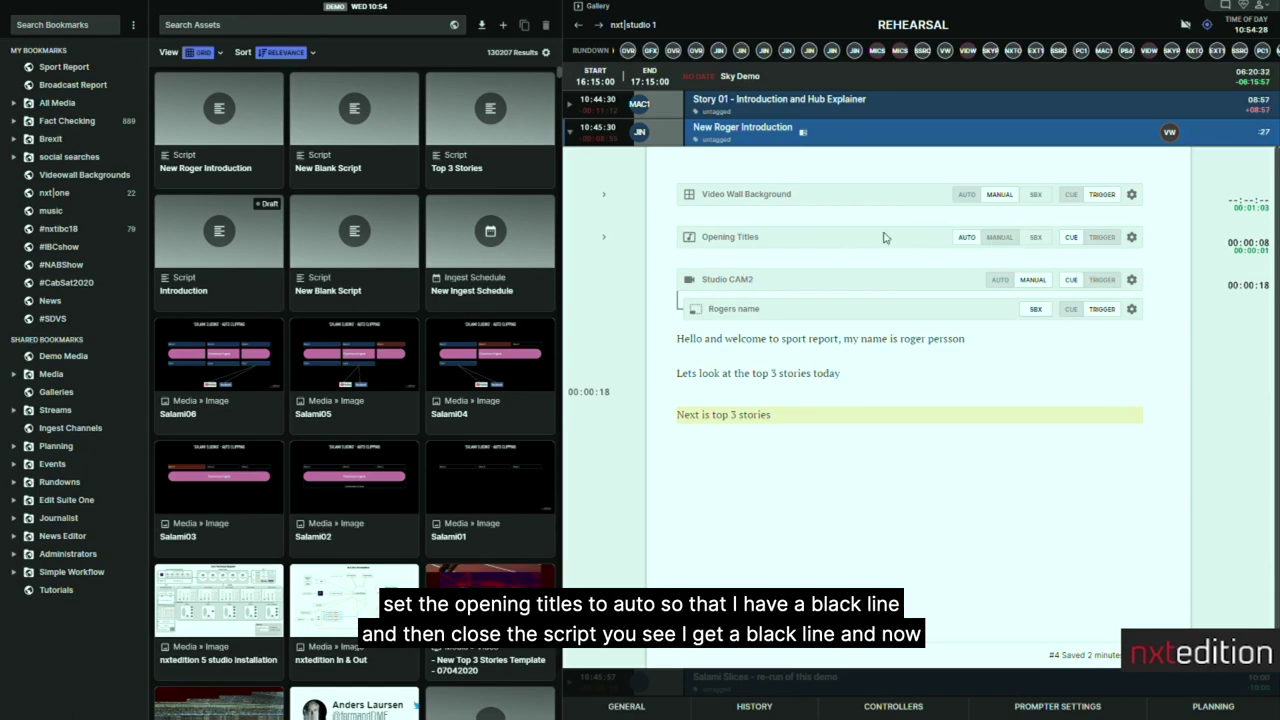
pyautogui.click(573, 137)
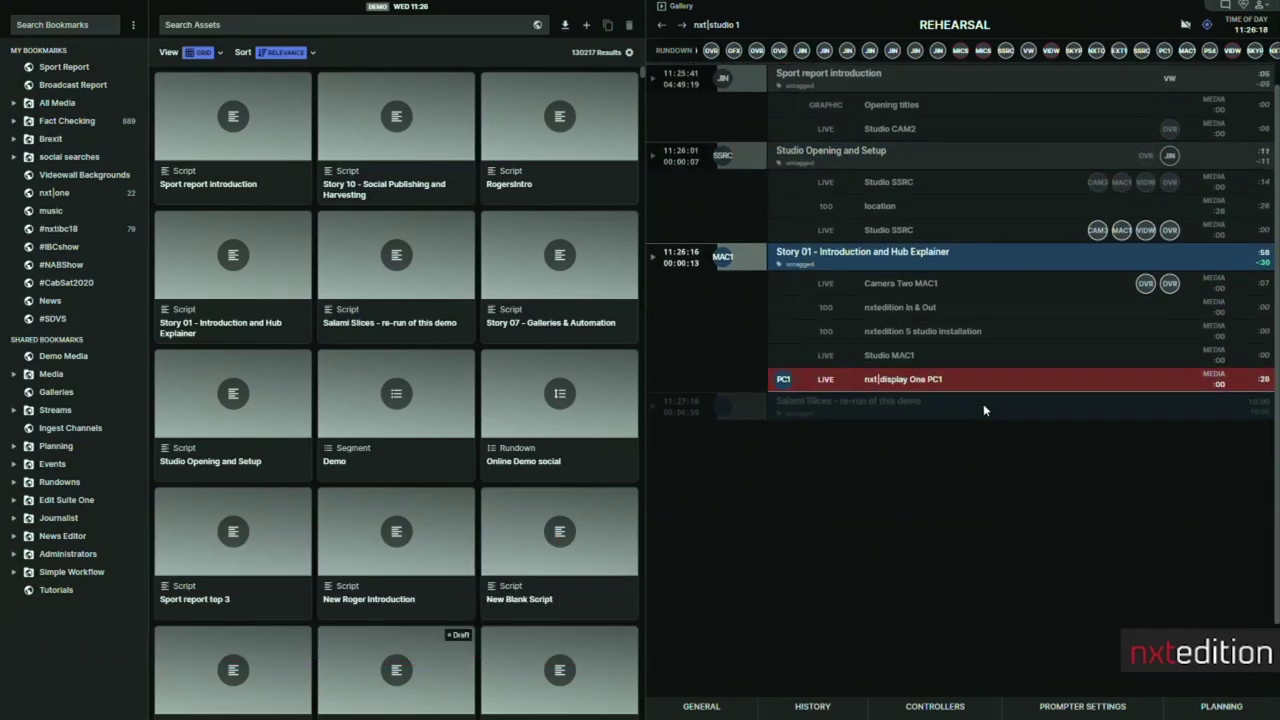
# - Make the Sport report introduction script a template with the nxt-master tag and display the master assets
pyautogui.click(235, 190)
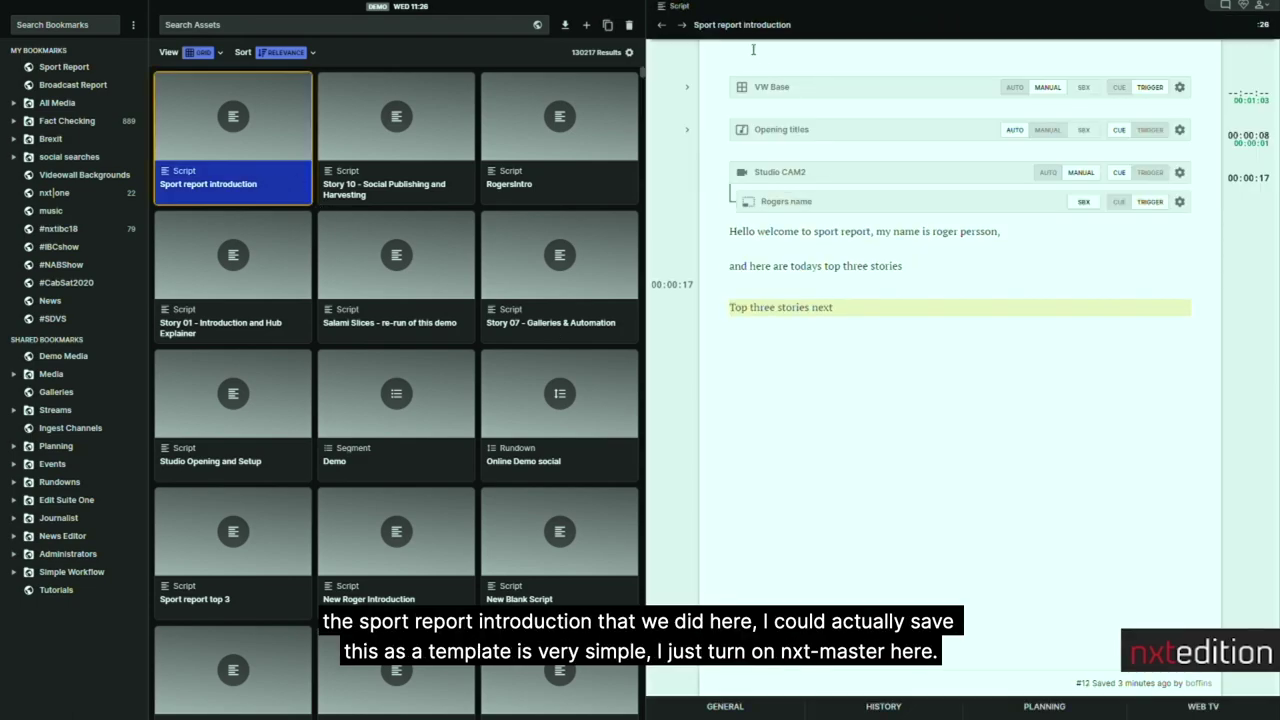
pyautogui.click(687, 130)
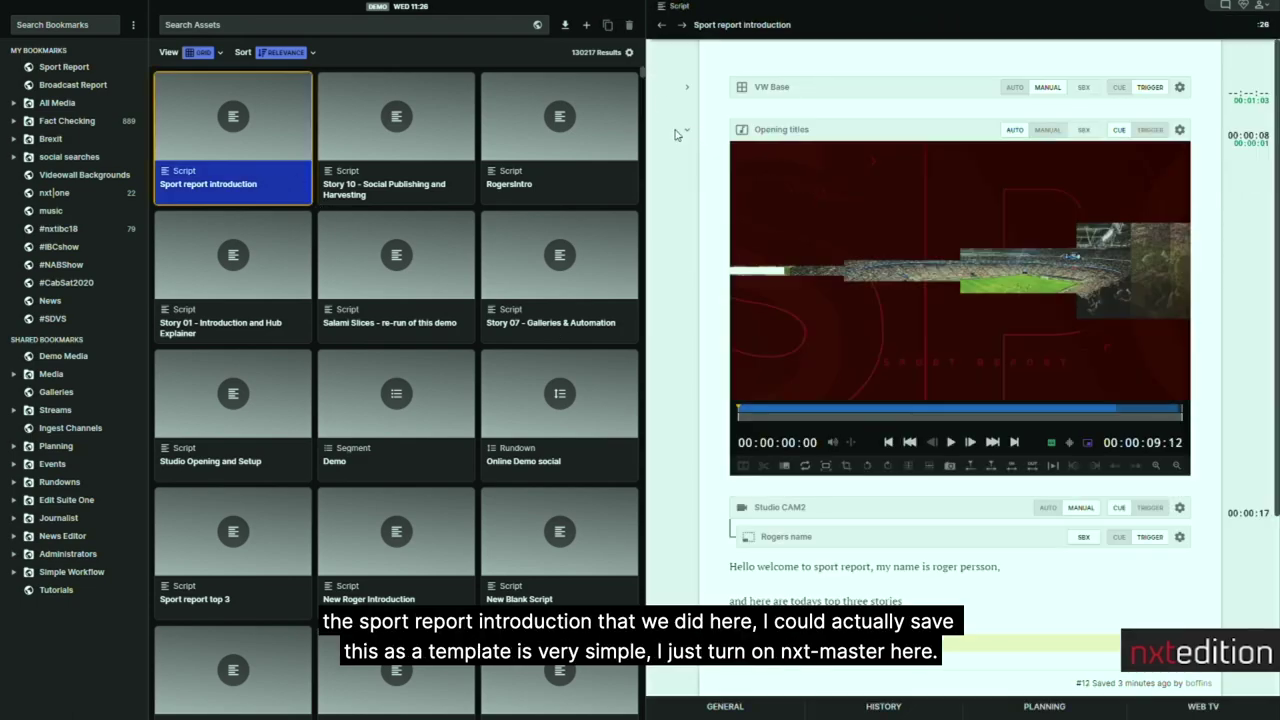
pyautogui.click(688, 131)
pyautogui.click(775, 712)
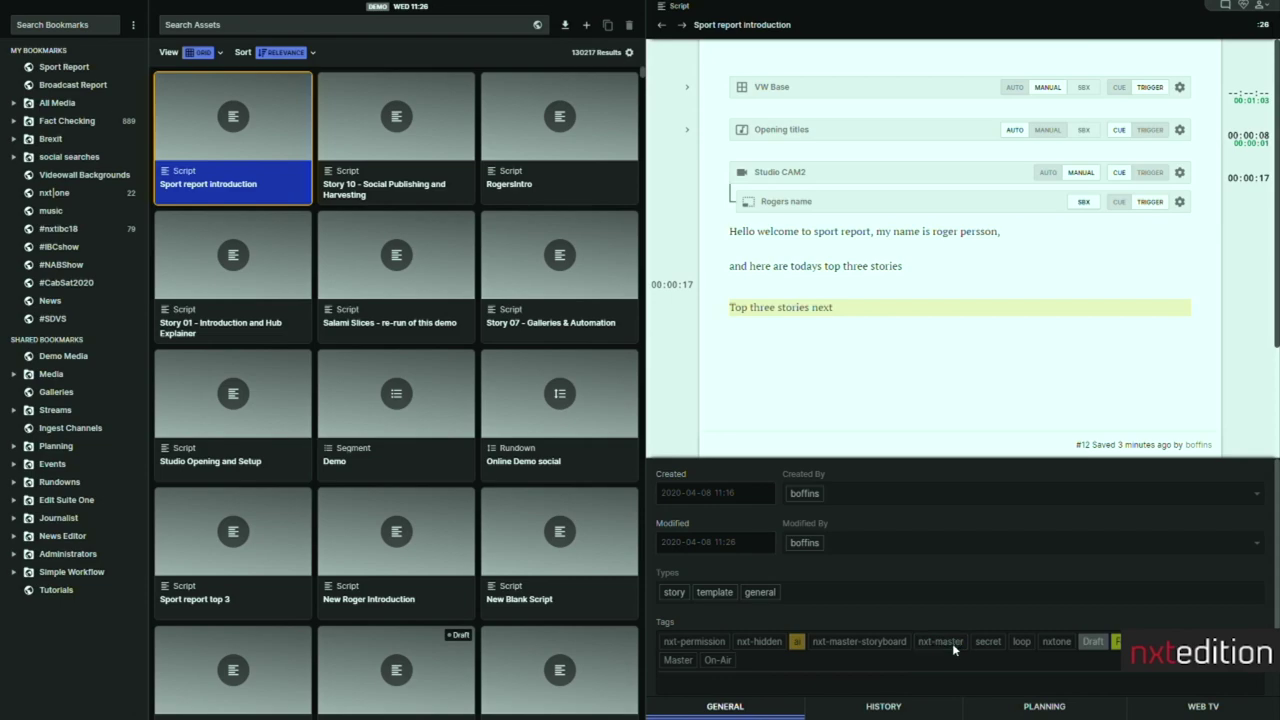
pyautogui.click(586, 26)
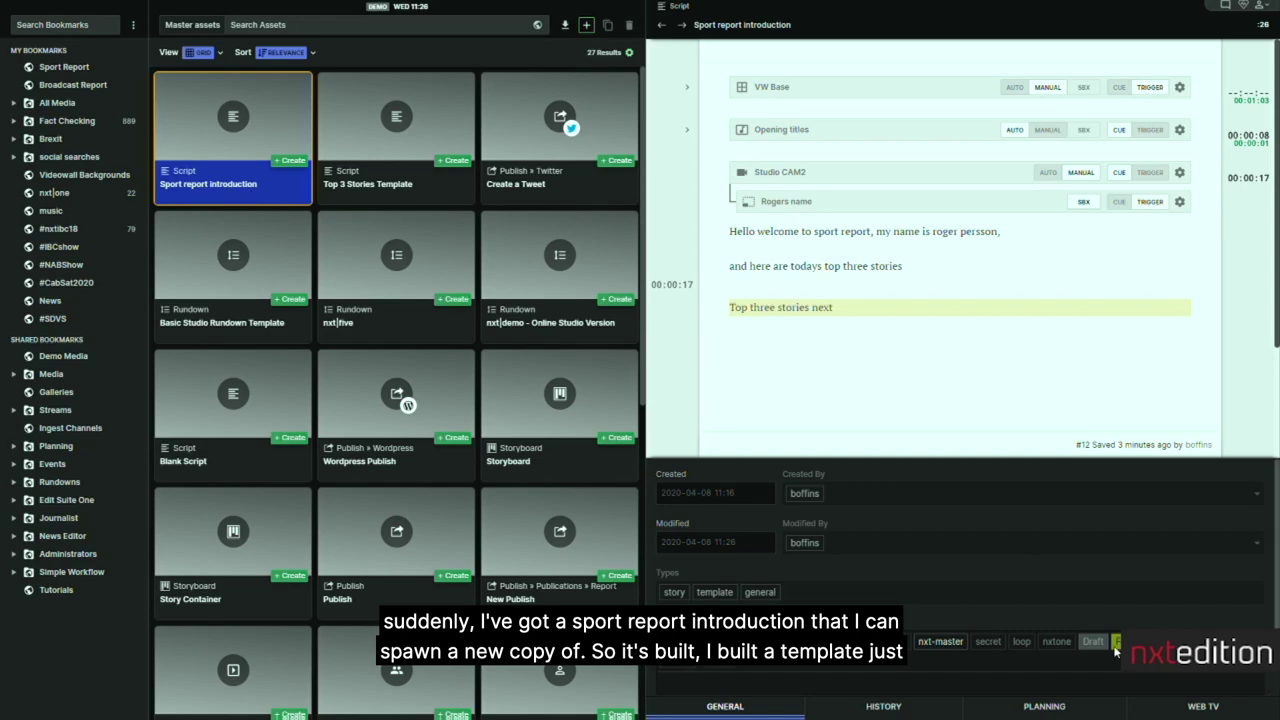
# - Remove the nxt-master tag from the Sport report introduction script and leave the master assets list
pyautogui.click(958, 645)
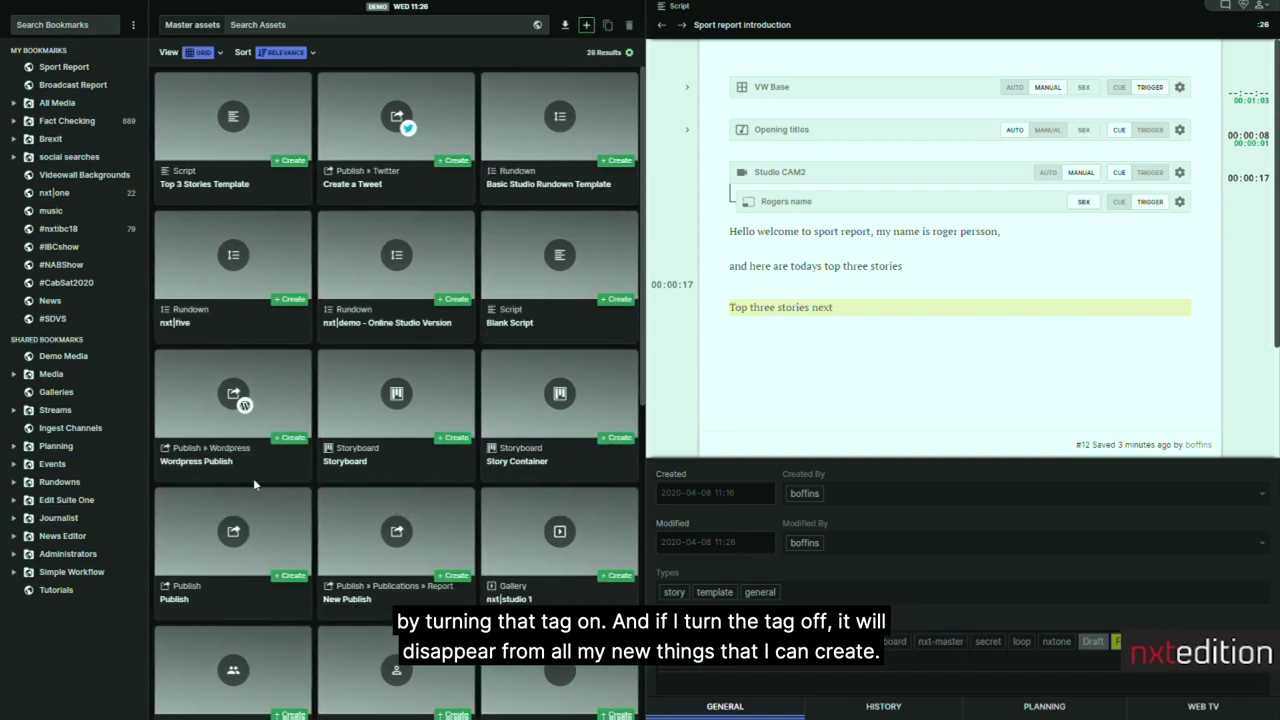
pyautogui.click(586, 26)
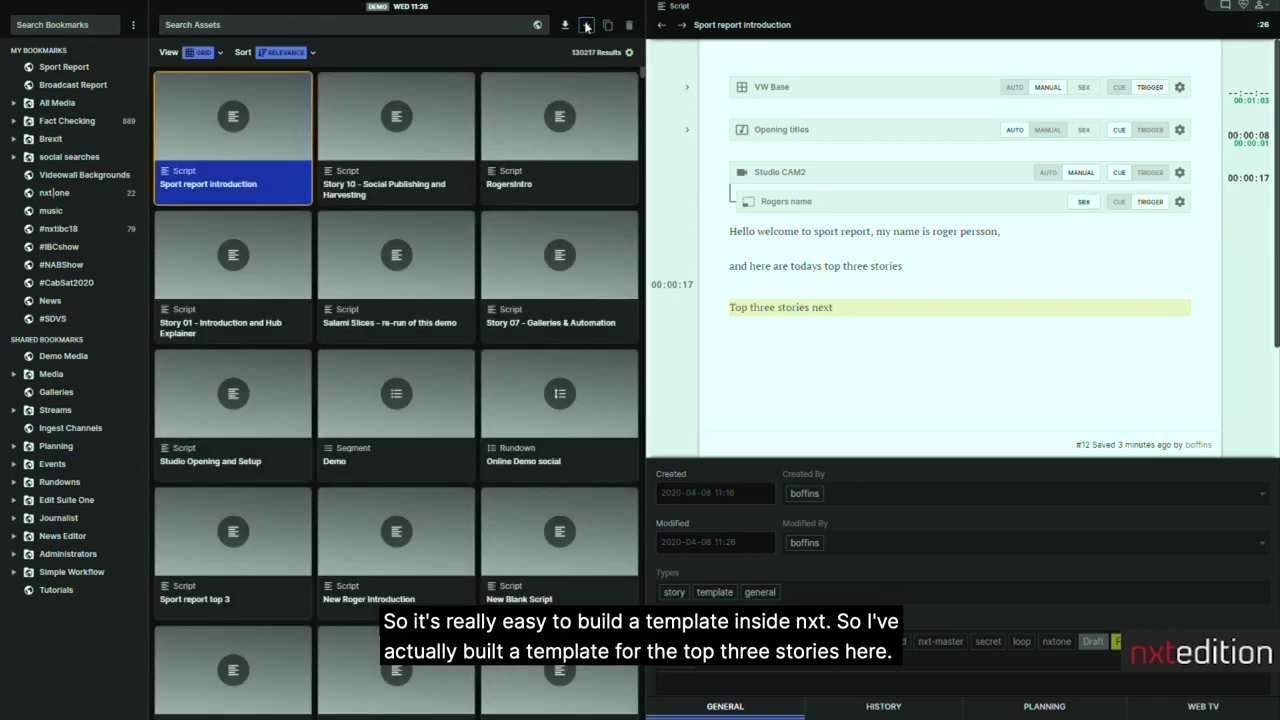
# - Create a new script from the Top 3 Stories Template and rename it "Top 3 Stories"
pyautogui.click(586, 26)
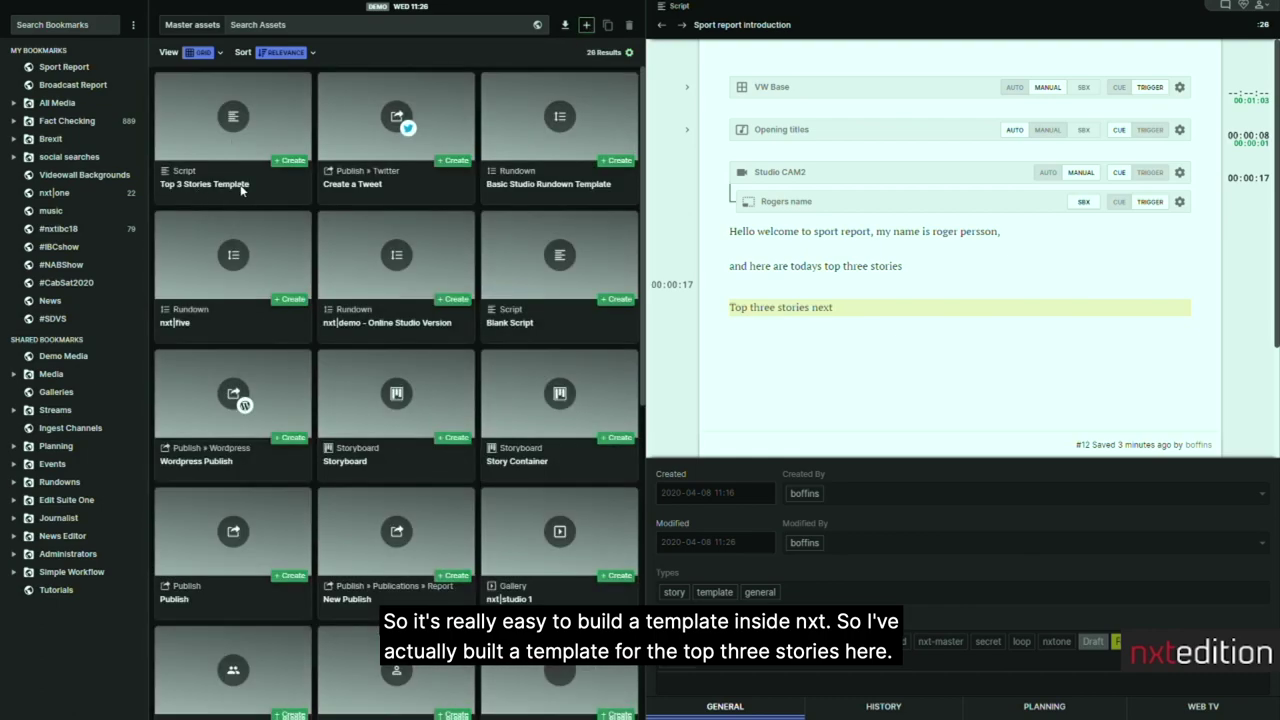
pyautogui.doubleClick(241, 189)
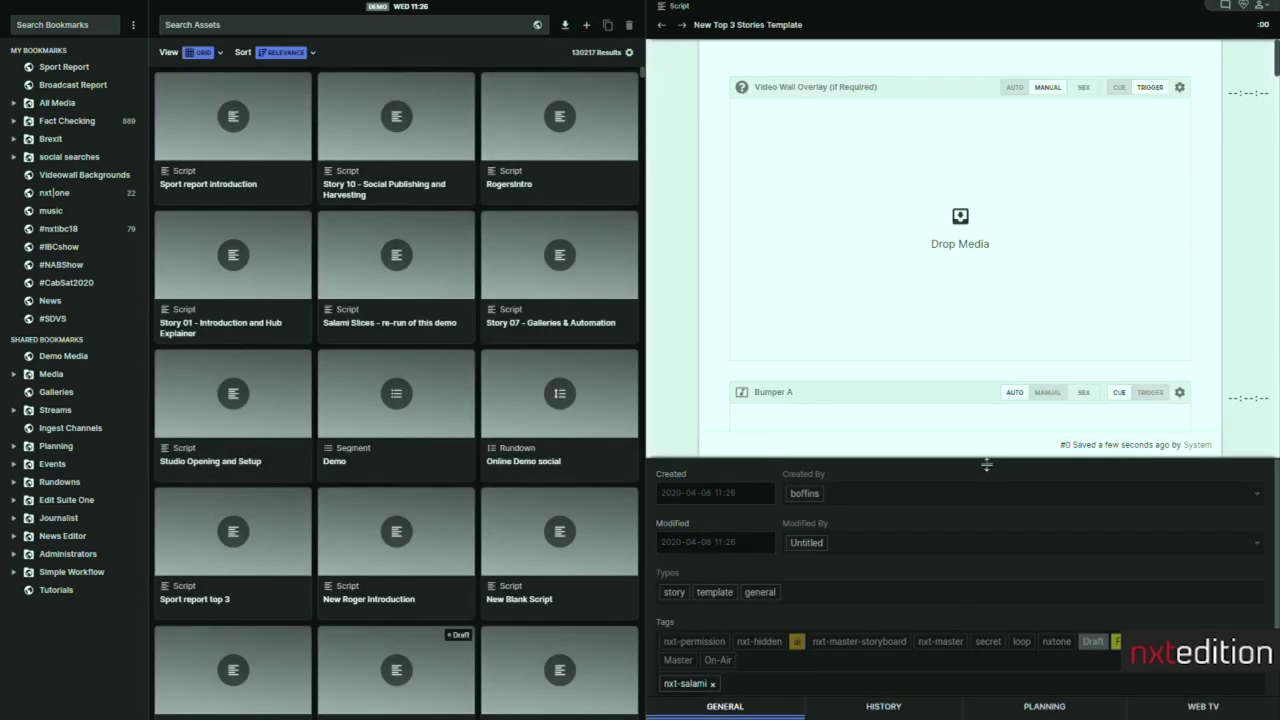
pyautogui.click(767, 707)
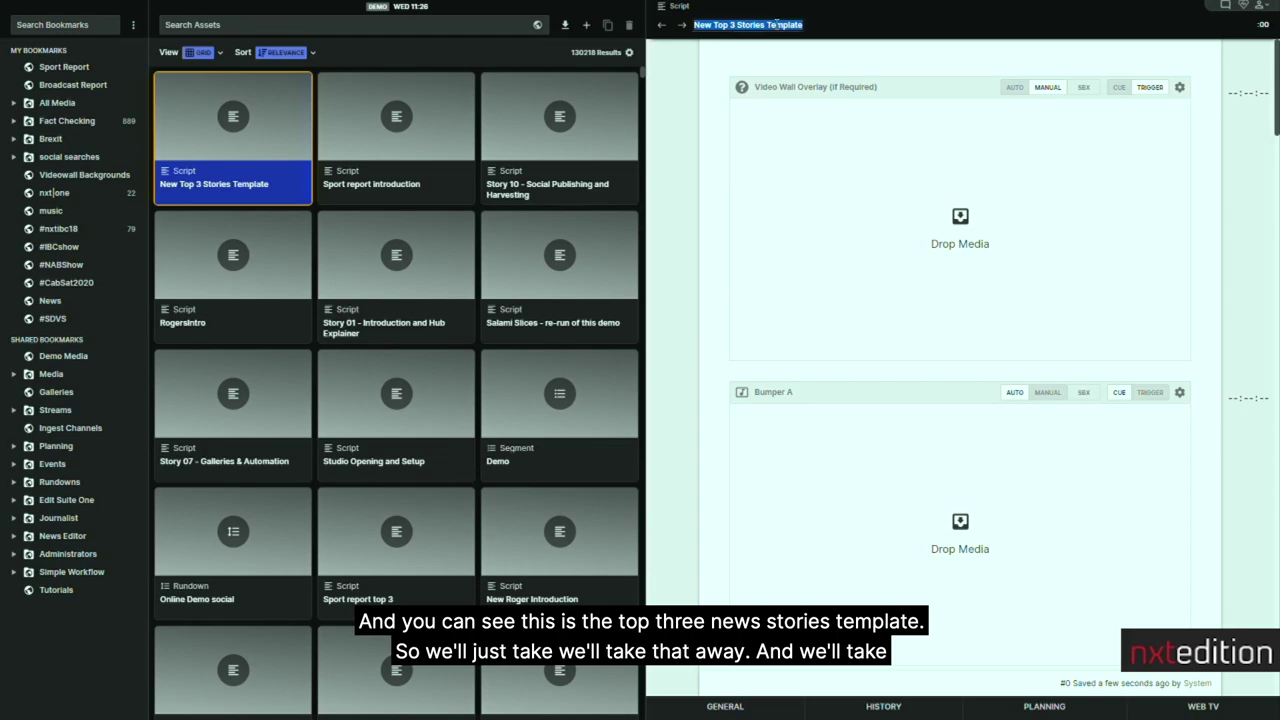
pyautogui.moveTo(768, 22); pyautogui.dragTo(817, 28)
pyautogui.press('BackSpace')
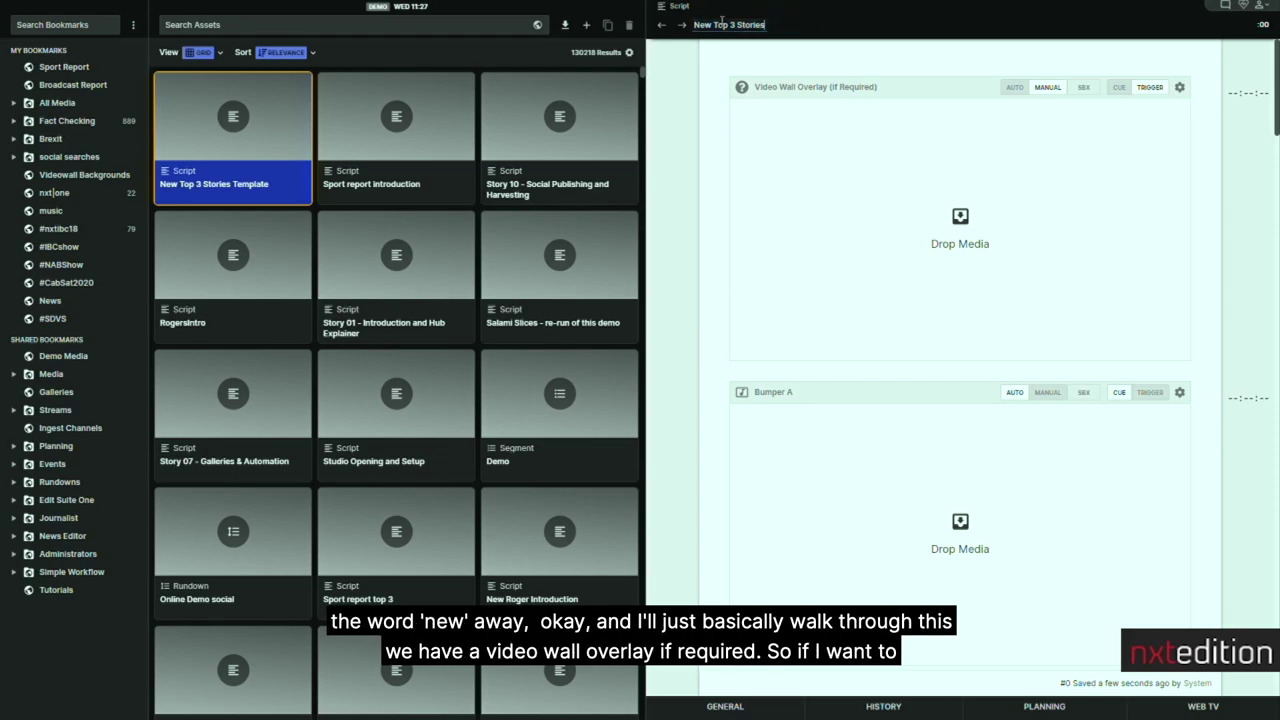
pyautogui.moveTo(713, 24); pyautogui.dragTo(693, 24)
pyautogui.press('BackSpace')
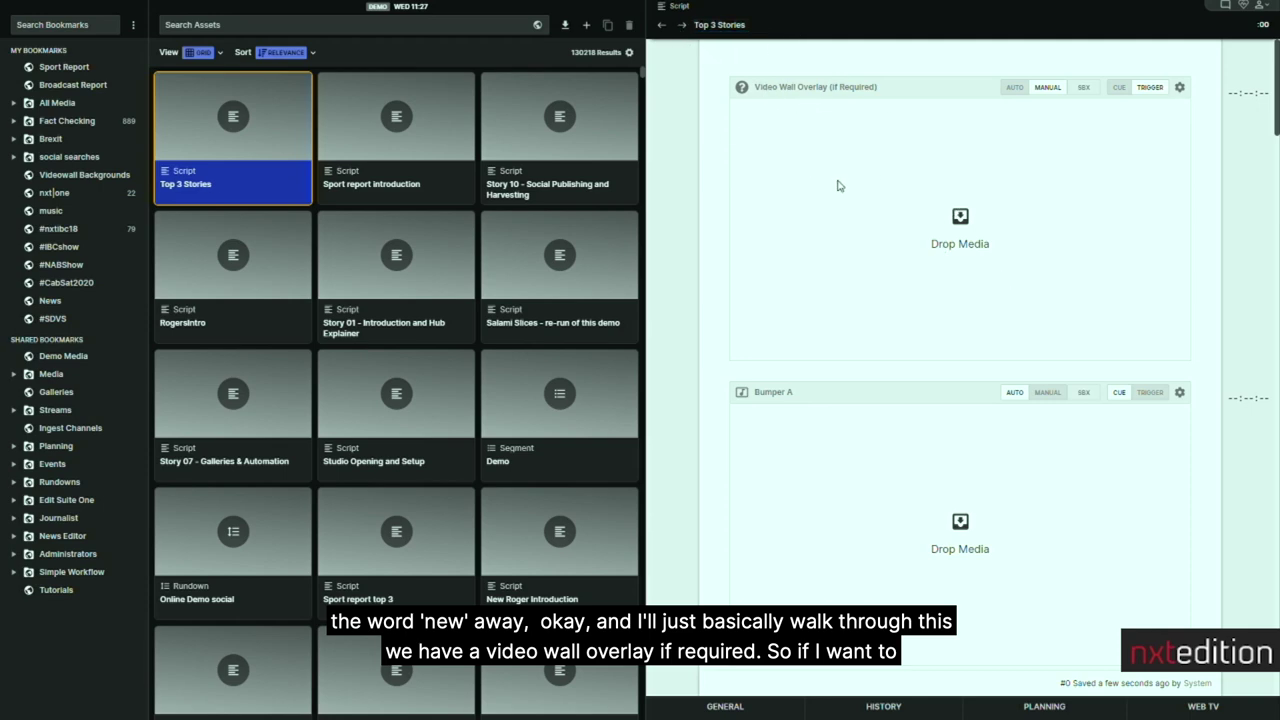
# - Delete the Video Wall Overlay placeholder and fill Bumper A with the nxt-bumper-01 video from the Sport Report bookmark
pyautogui.click(905, 86)
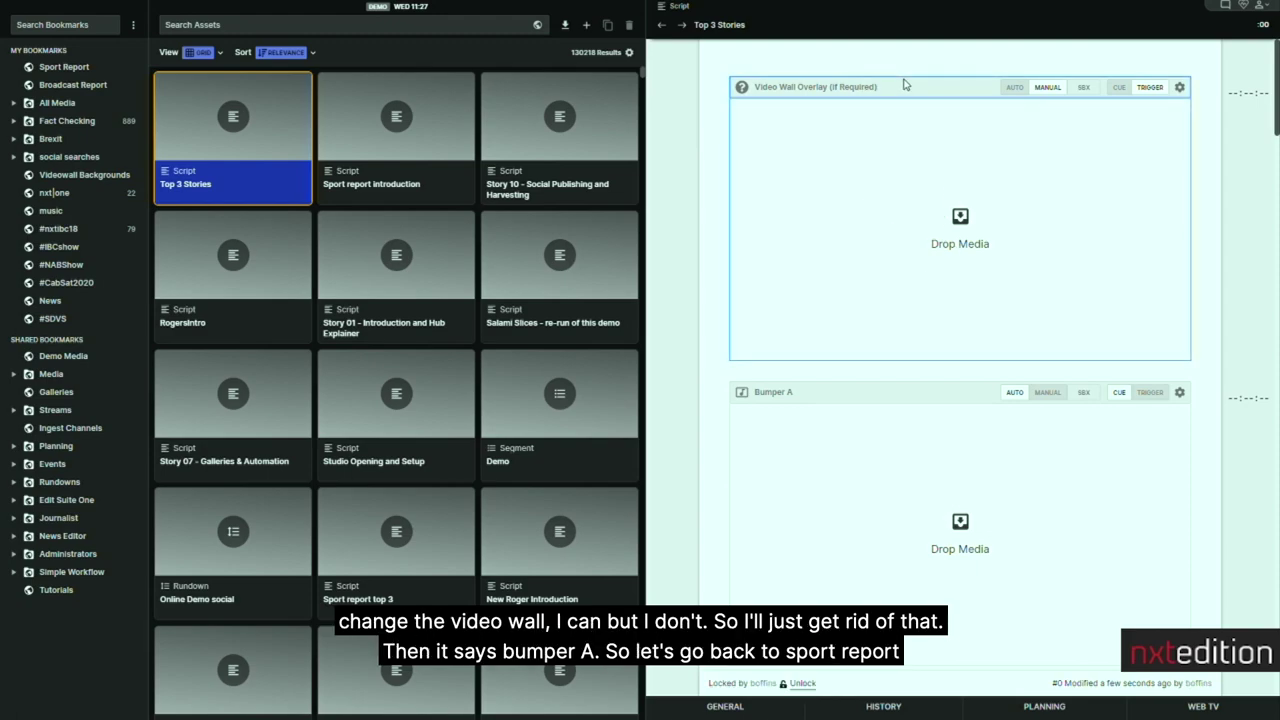
pyautogui.press('Delete')
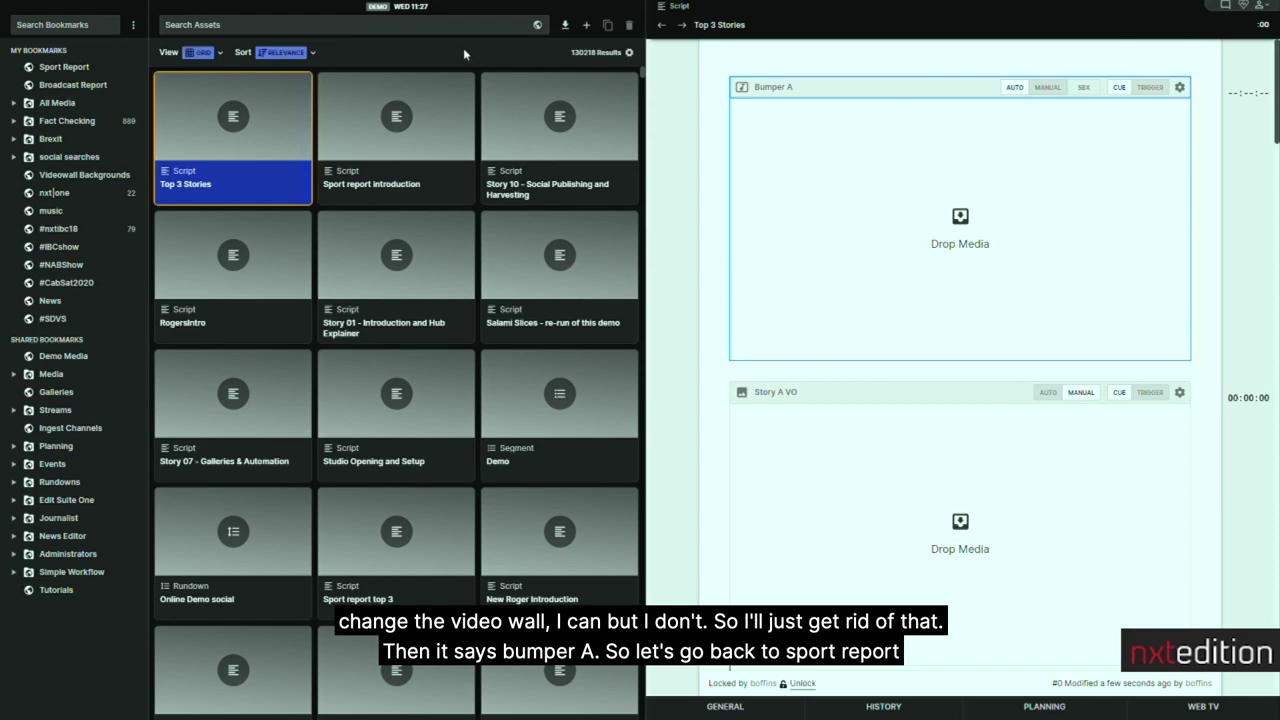
pyautogui.click(55, 70)
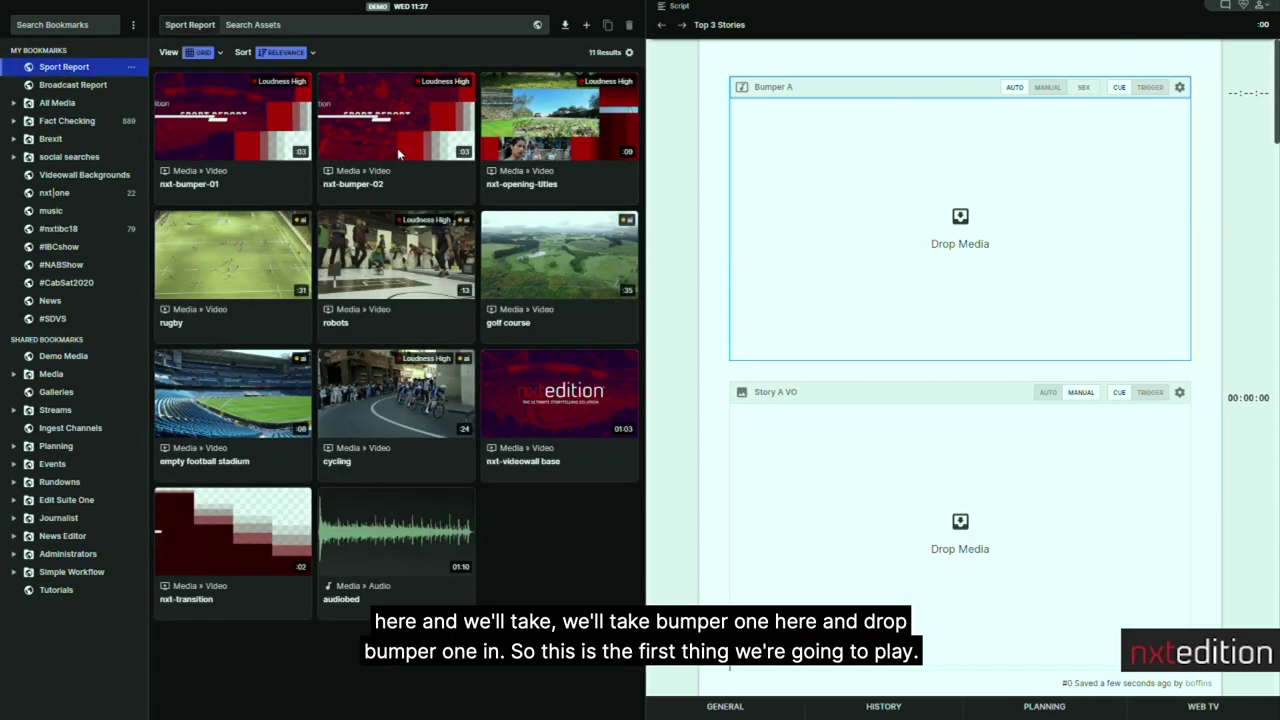
pyautogui.moveTo(220, 140); pyautogui.dragTo(1008, 206)
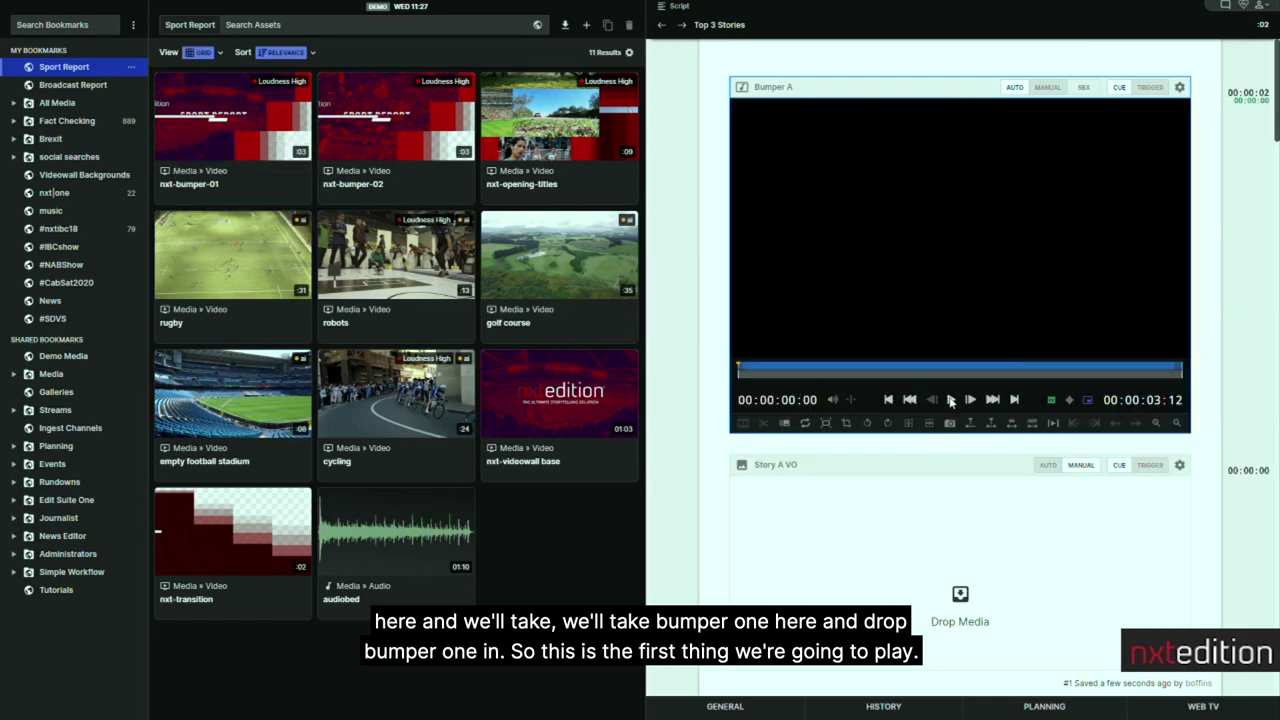
pyautogui.click(951, 399)
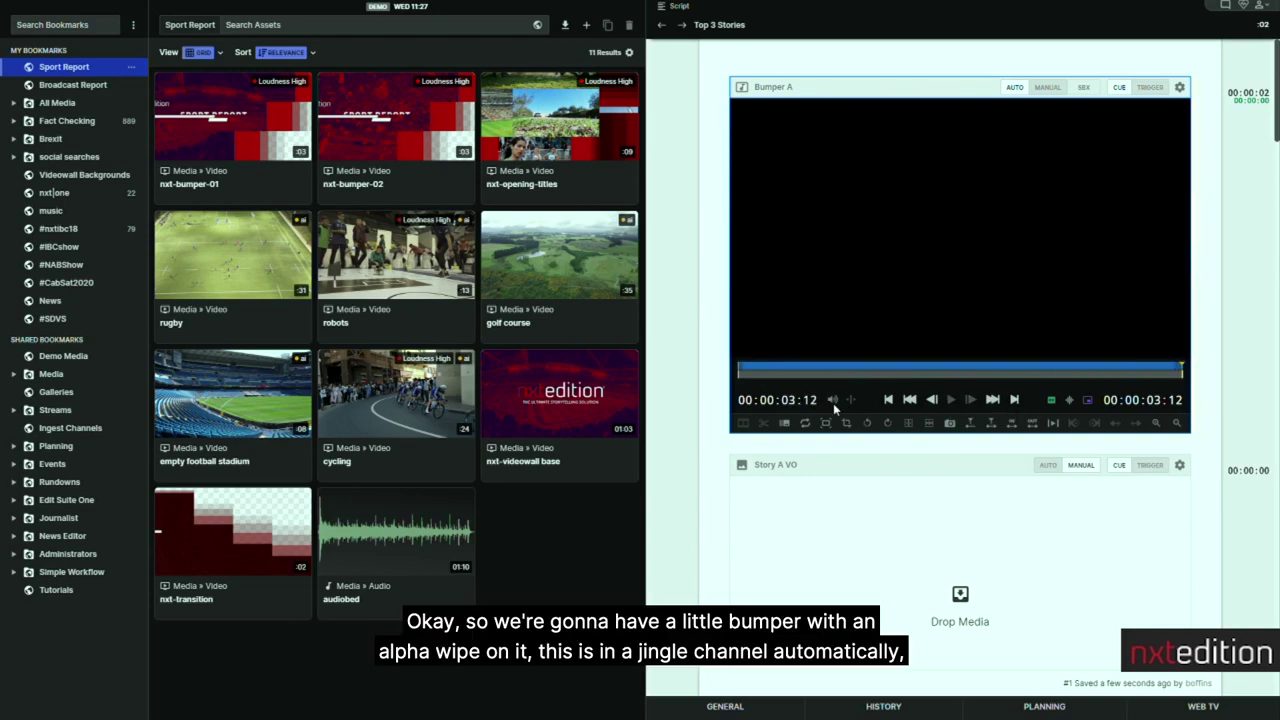
pyautogui.click(742, 88)
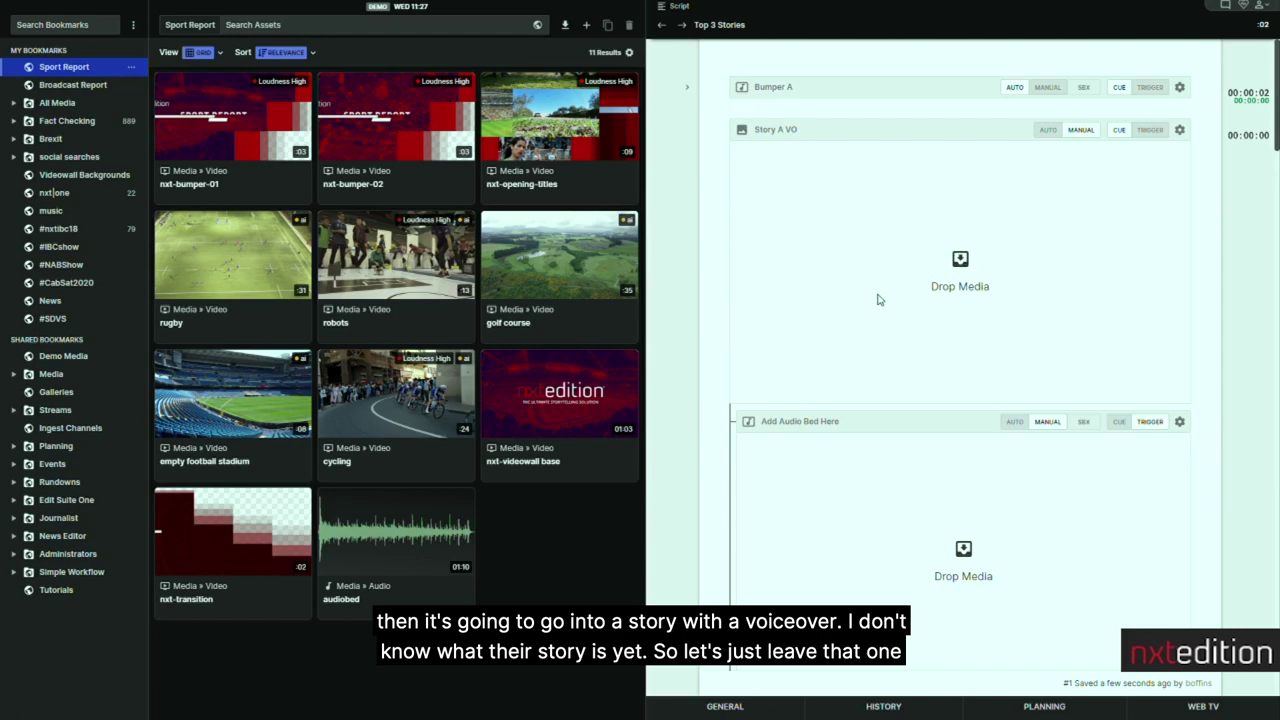
# - Add the audiobed clip to the audio bed placeholder under Story A VO and preview its playback
pyautogui.scroll(-2, 880, 300)
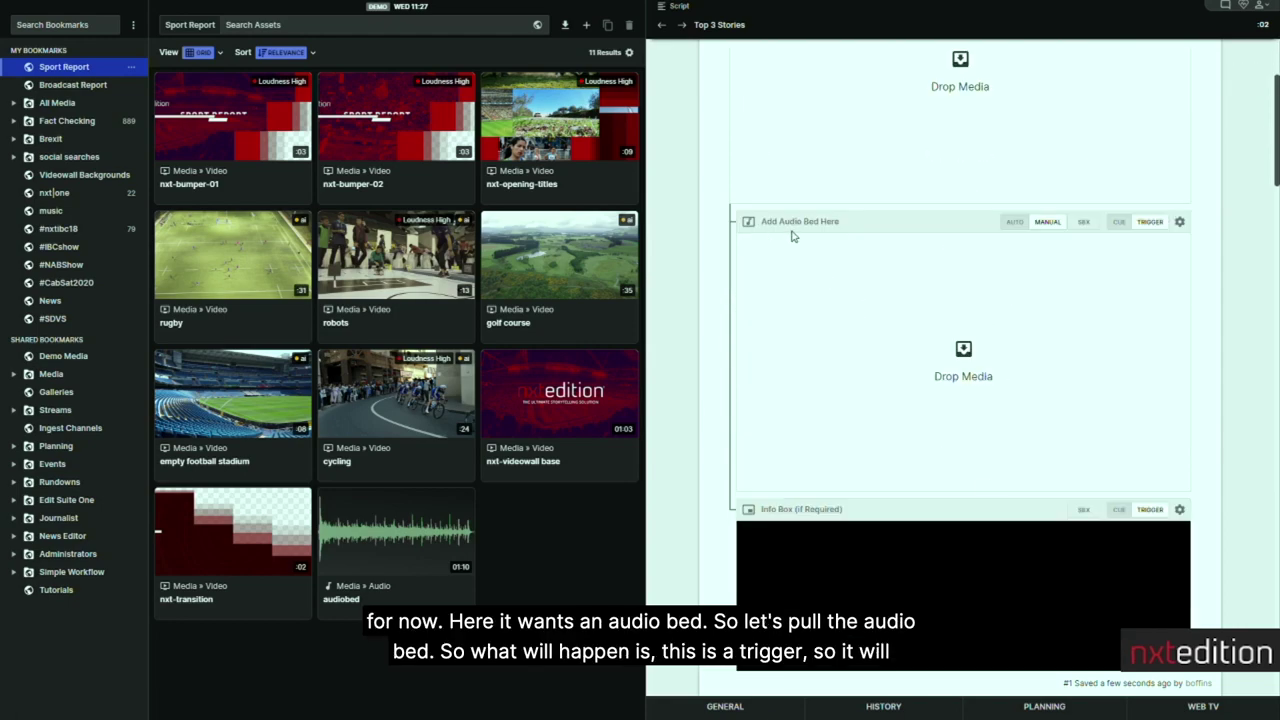
pyautogui.moveTo(558, 541); pyautogui.dragTo(946, 372)
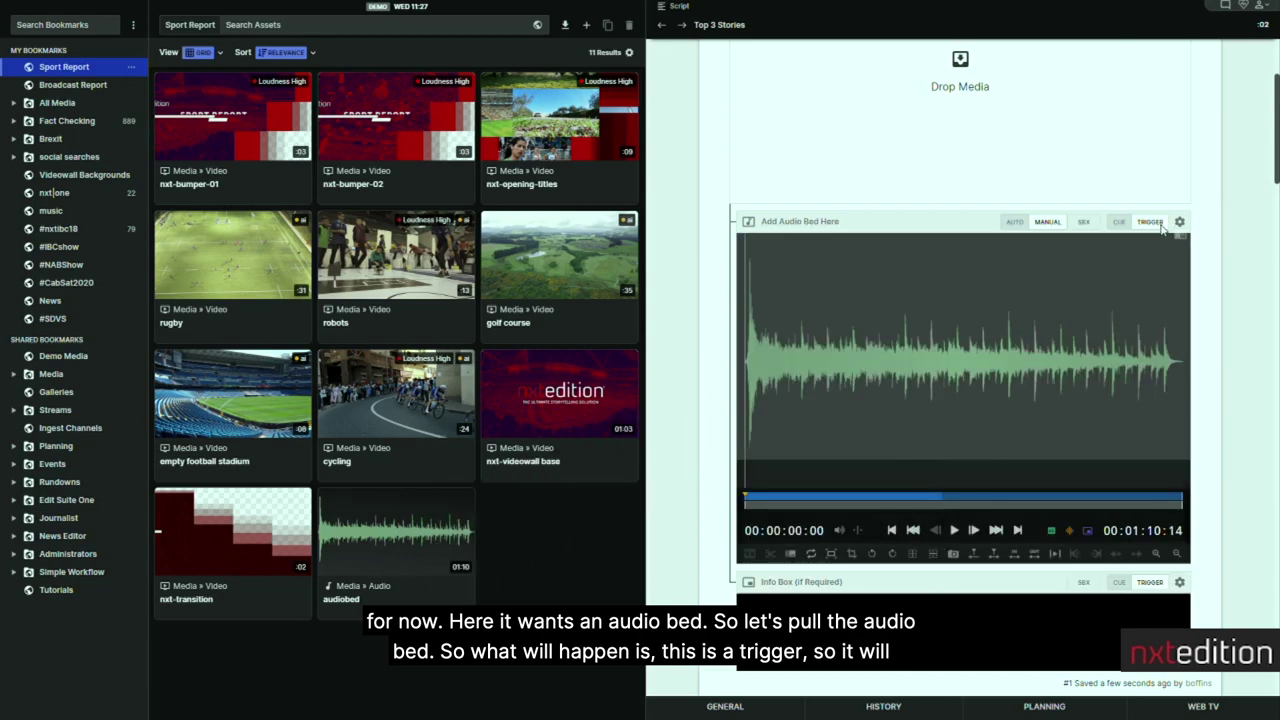
pyautogui.click(954, 531)
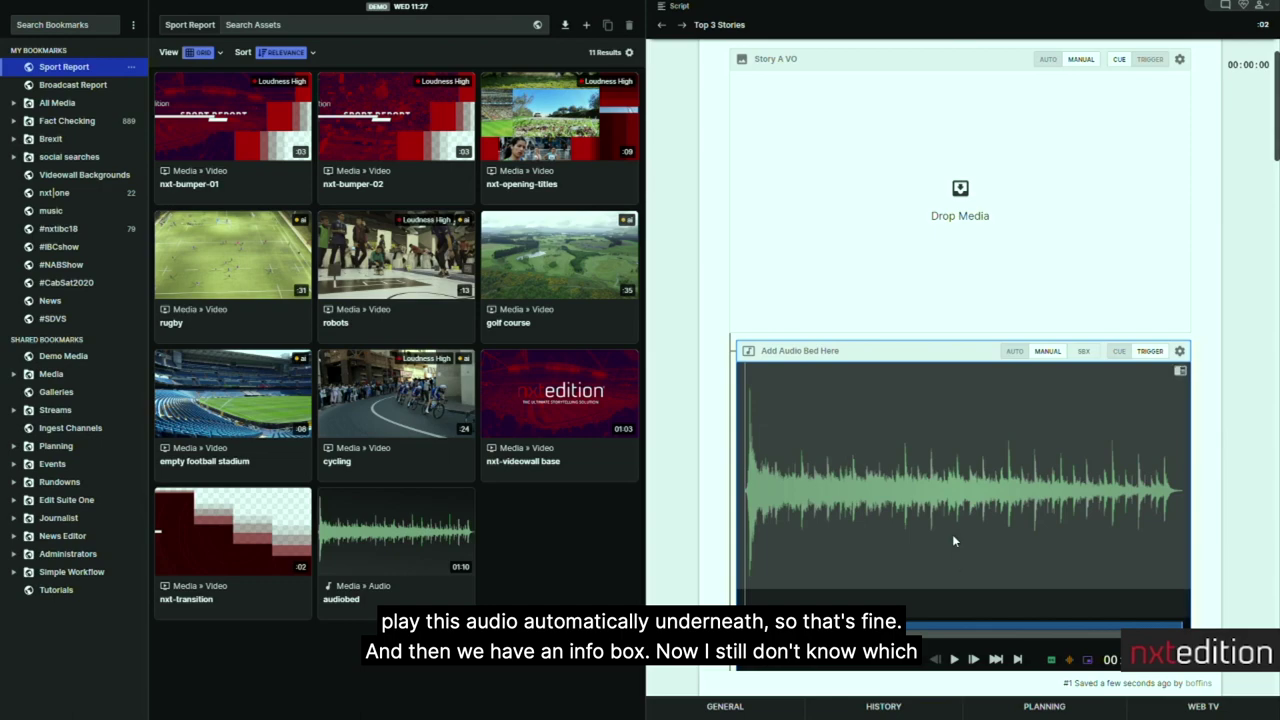
pyautogui.click(955, 659)
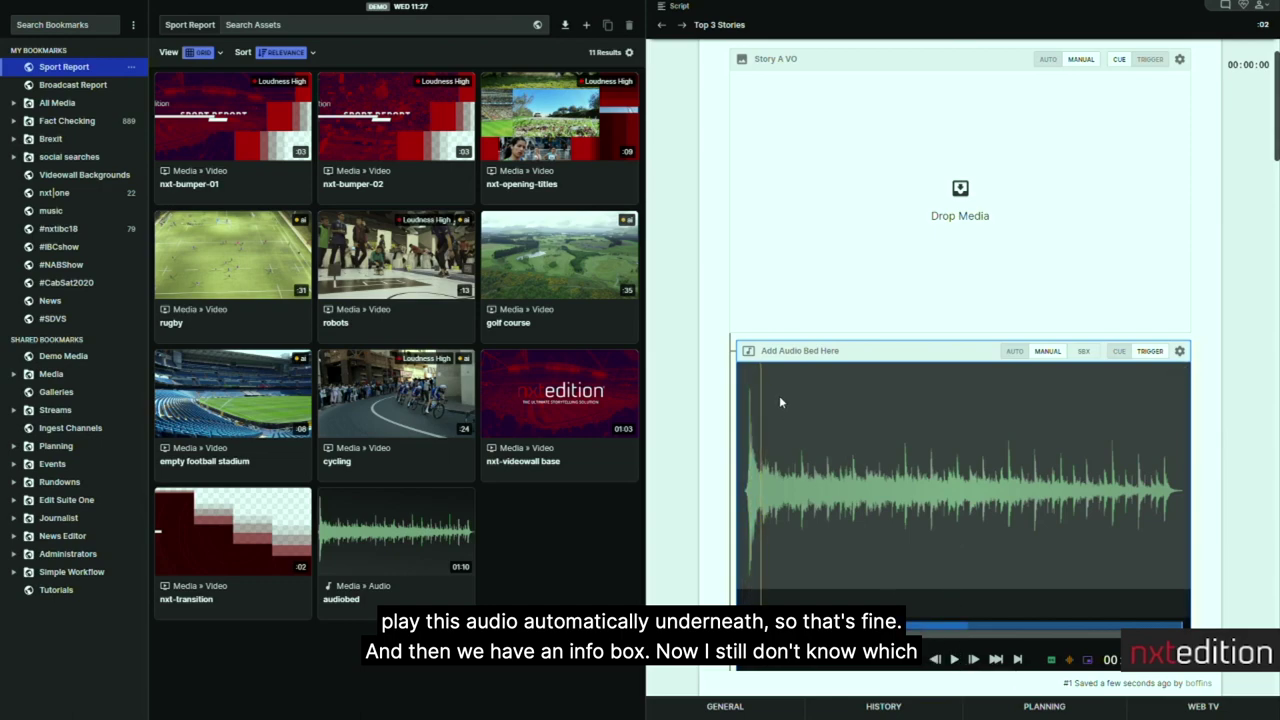
pyautogui.click(748, 352)
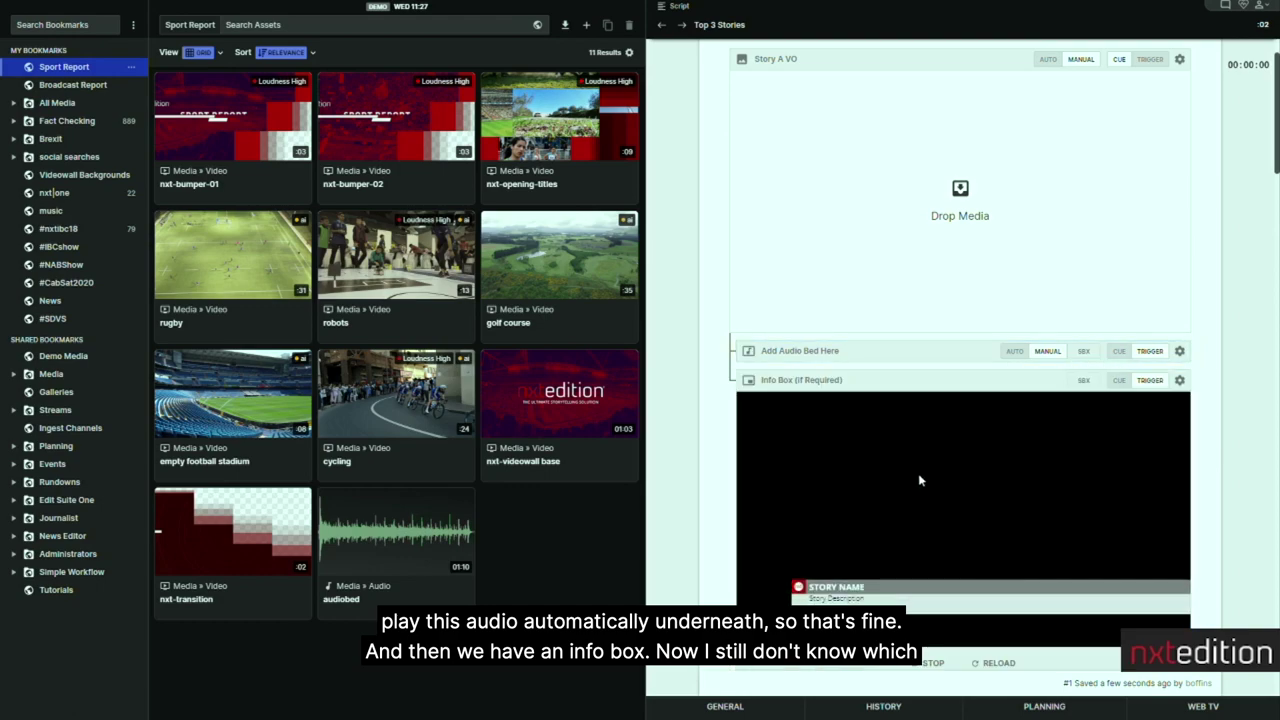
pyautogui.scroll(-2, 930, 511)
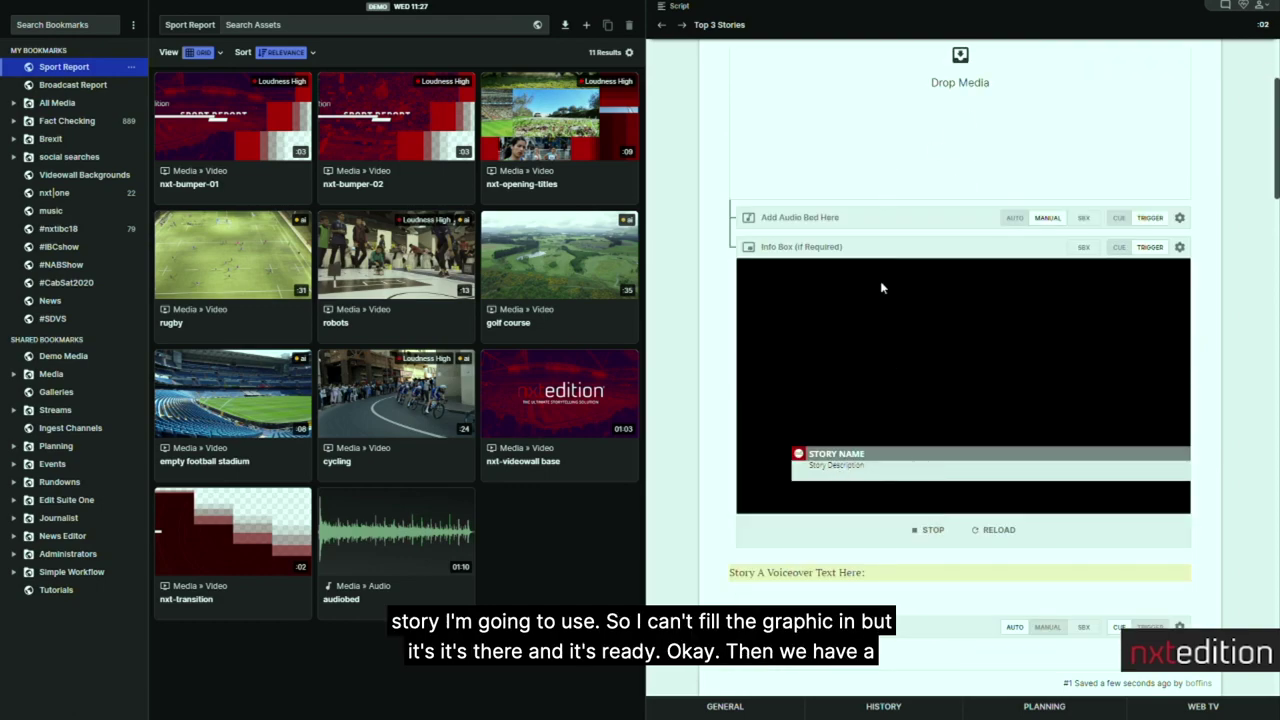
pyautogui.scroll(-3, 1008, 537)
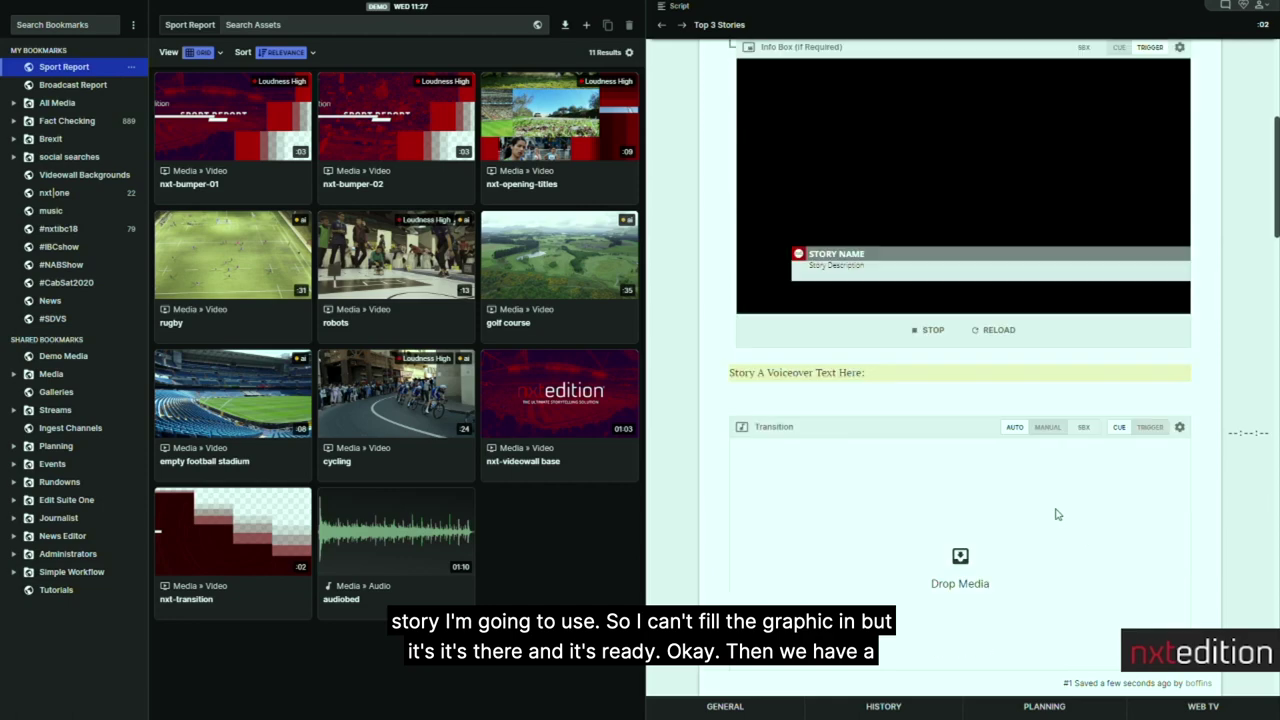
# - Fill the Transition placeholder after Story A with the nxt-transition video and preview its playback
pyautogui.scroll(-2, 1040, 508)
pyautogui.moveTo(189, 565); pyautogui.dragTo(900, 505)
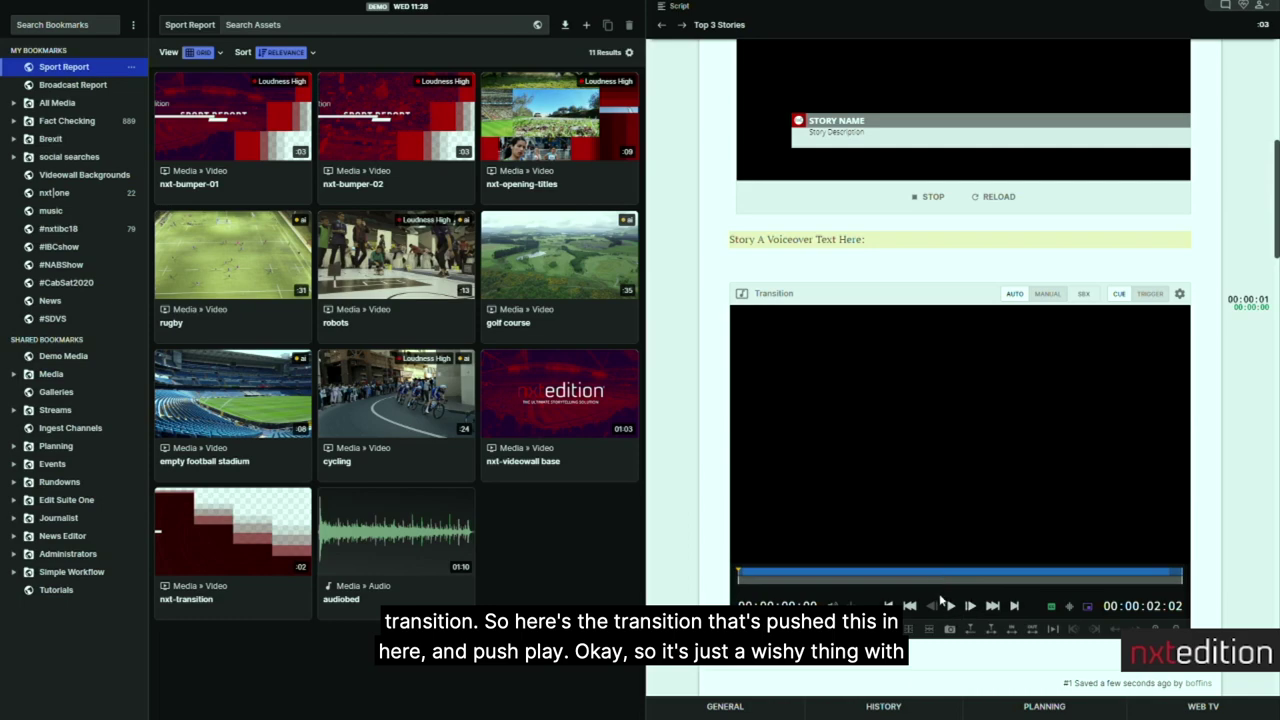
pyautogui.click(950, 606)
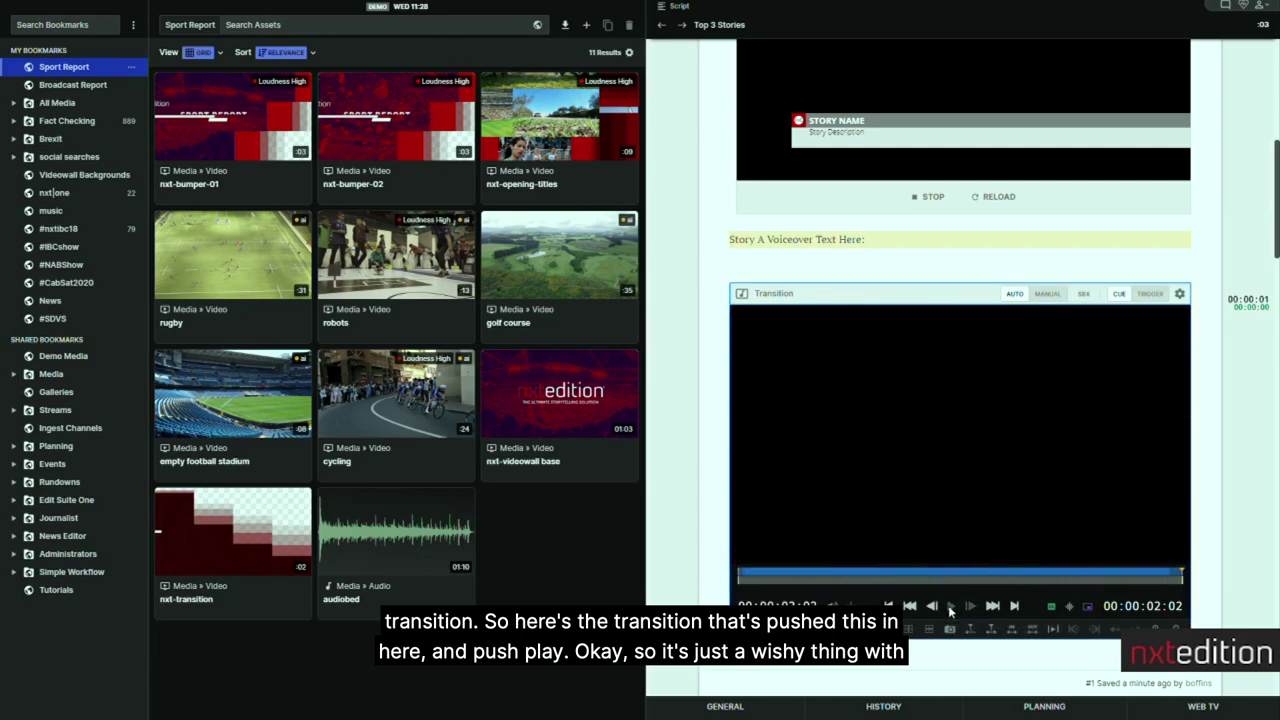
# - Fill the Transition placeholder following the Story B voiceover text with the nxt-transition video
pyautogui.scroll(-2, 904, 462)
pyautogui.scroll(-5, 904, 462)
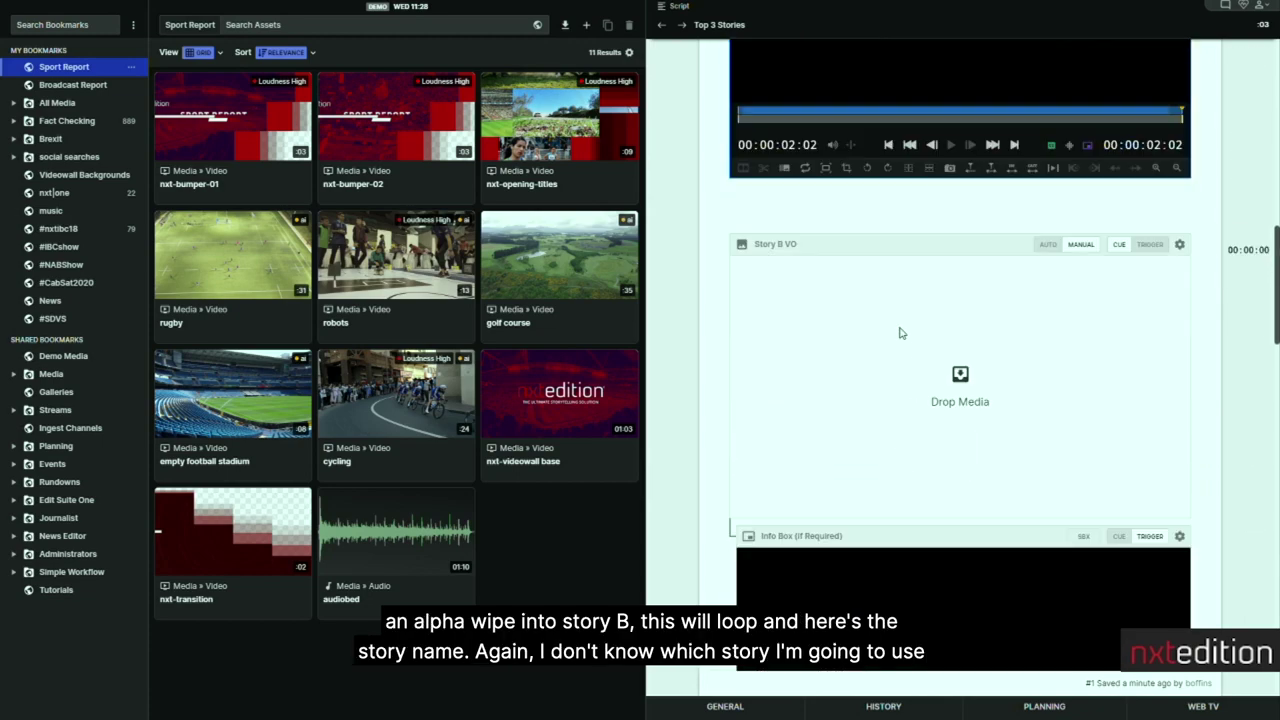
pyautogui.scroll(-2, 946, 498)
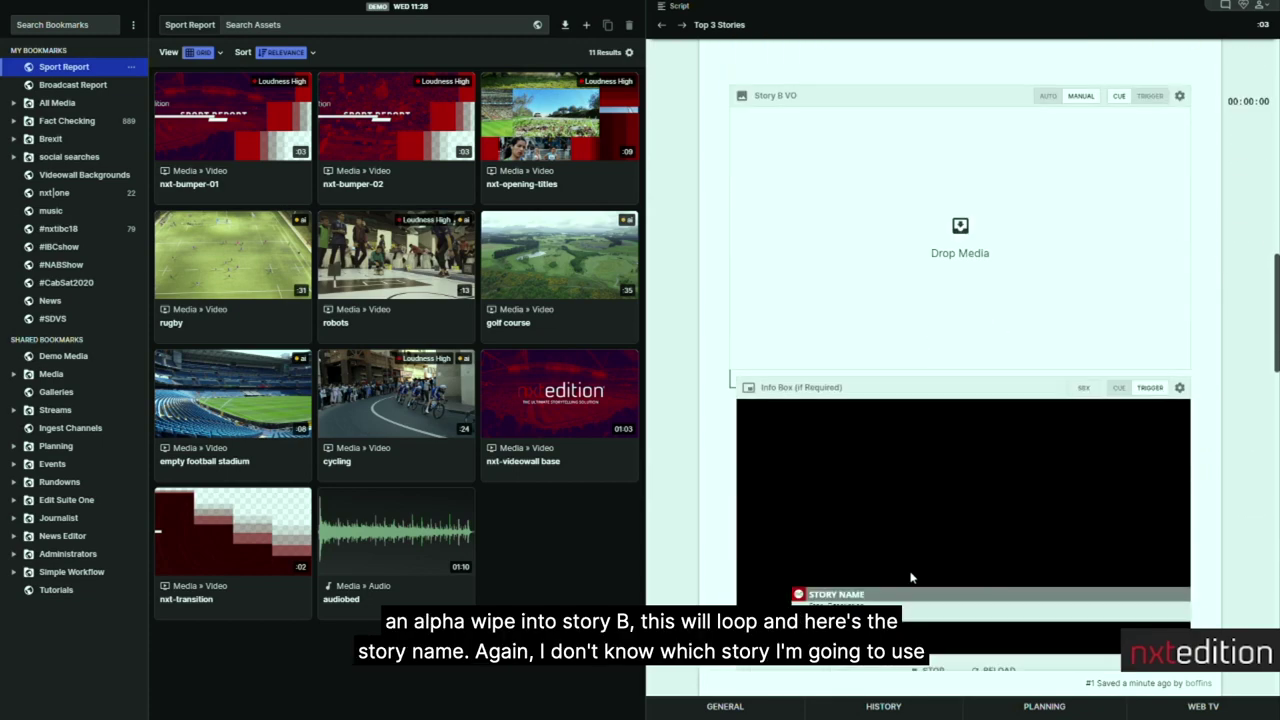
pyautogui.scroll(-4, 840, 545)
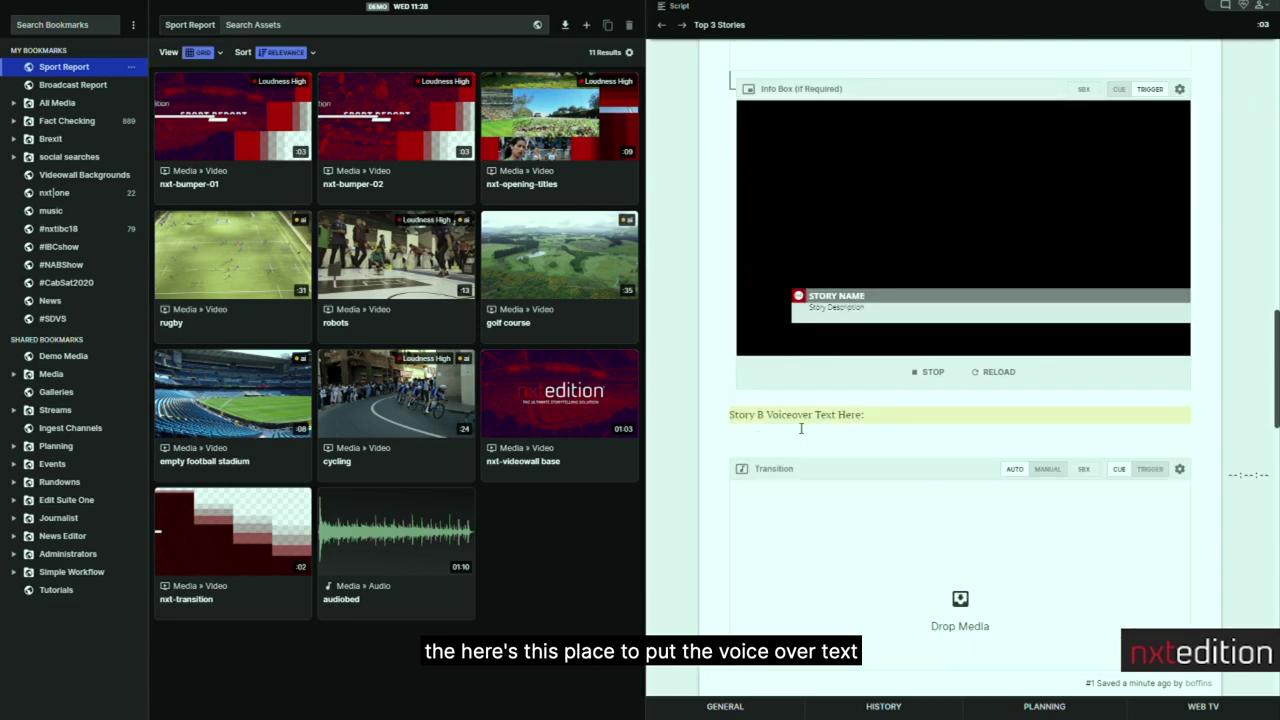
pyautogui.click(721, 436)
pyautogui.scroll(-2, 900, 520)
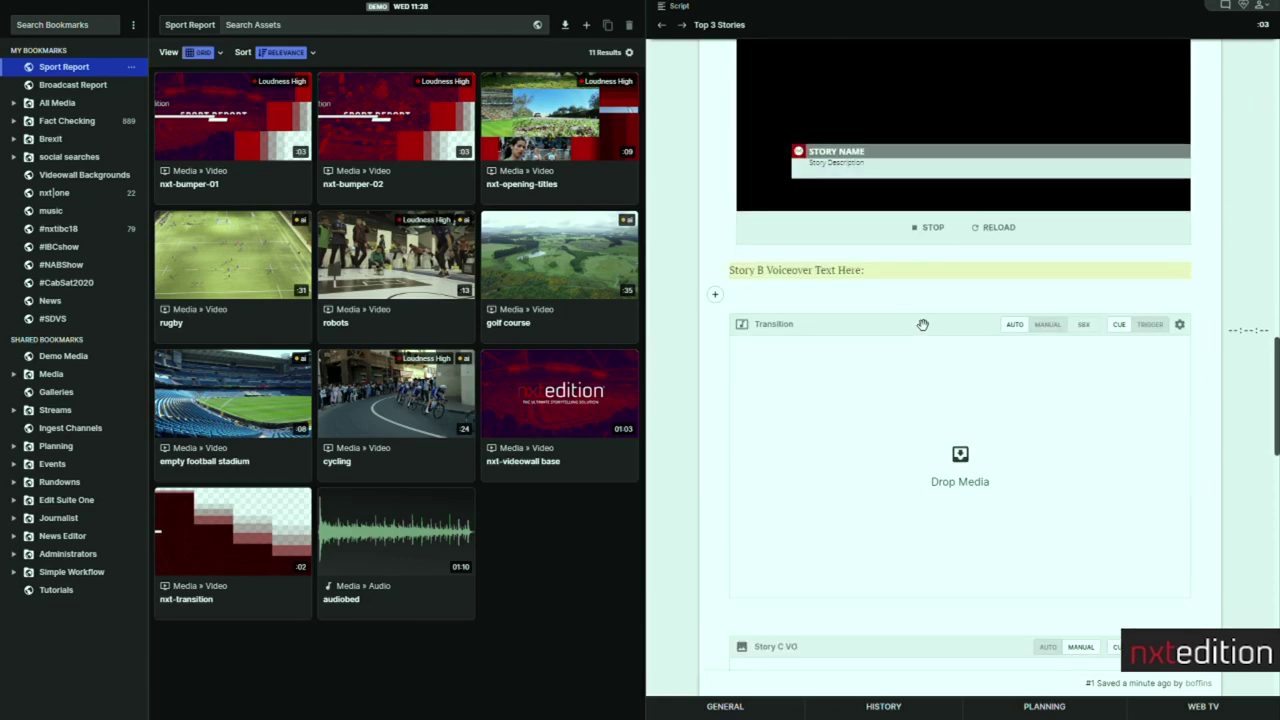
pyautogui.scroll(-2, 922, 328)
pyautogui.moveTo(259, 565); pyautogui.dragTo(1006, 380)
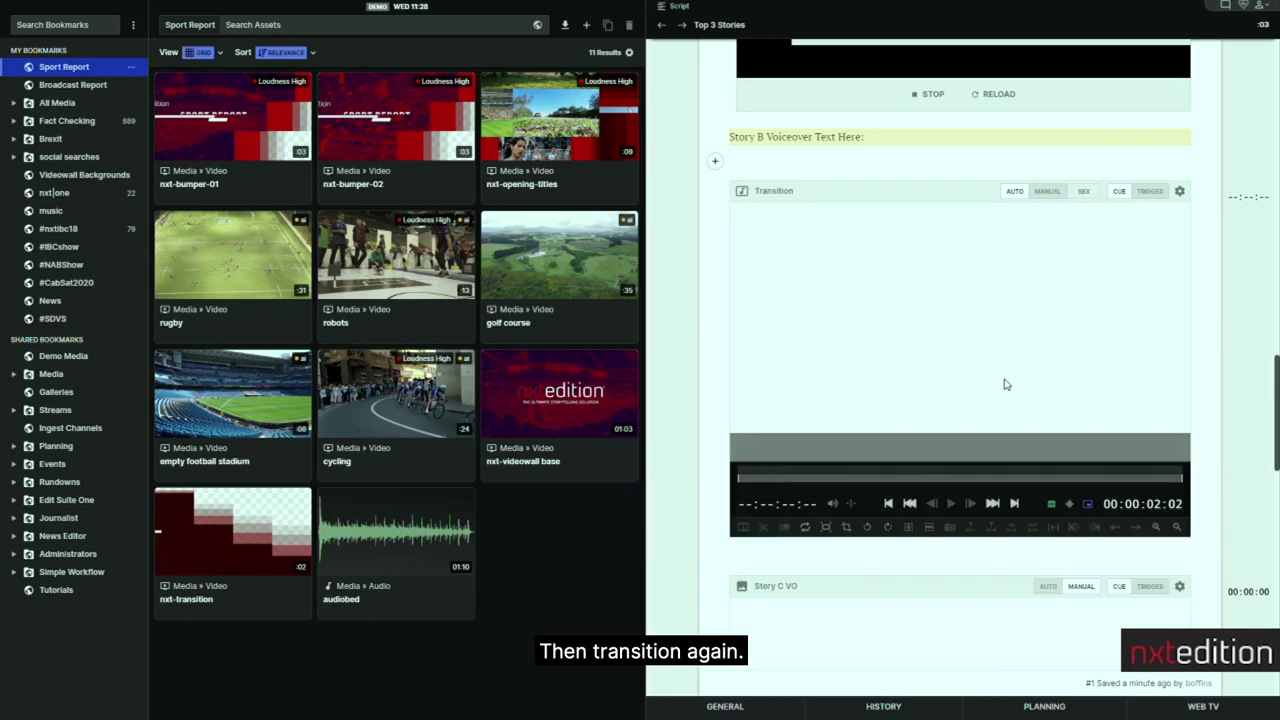
# - Fill the Bumper B placeholder after the Story C voiceover text with the nxt-bumper-02 video
pyautogui.scroll(-2, 1032, 422)
pyautogui.scroll(-8, 1032, 422)
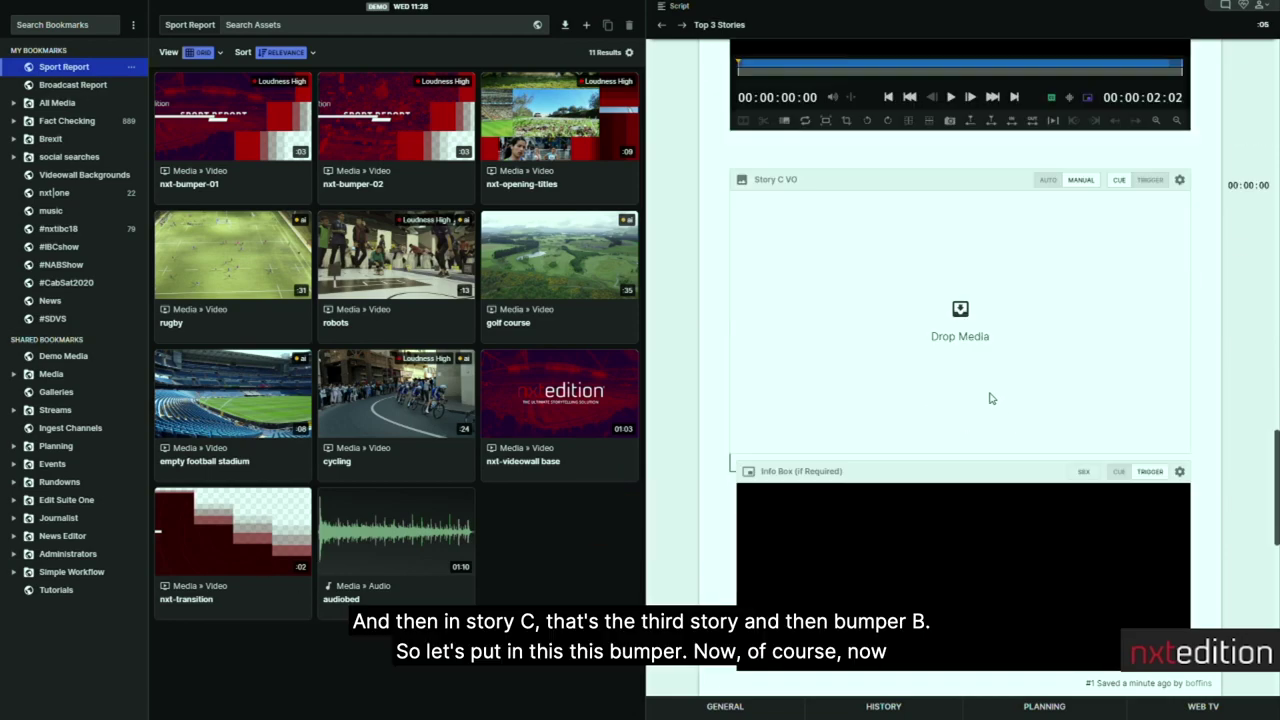
pyautogui.scroll(-2, 990, 400)
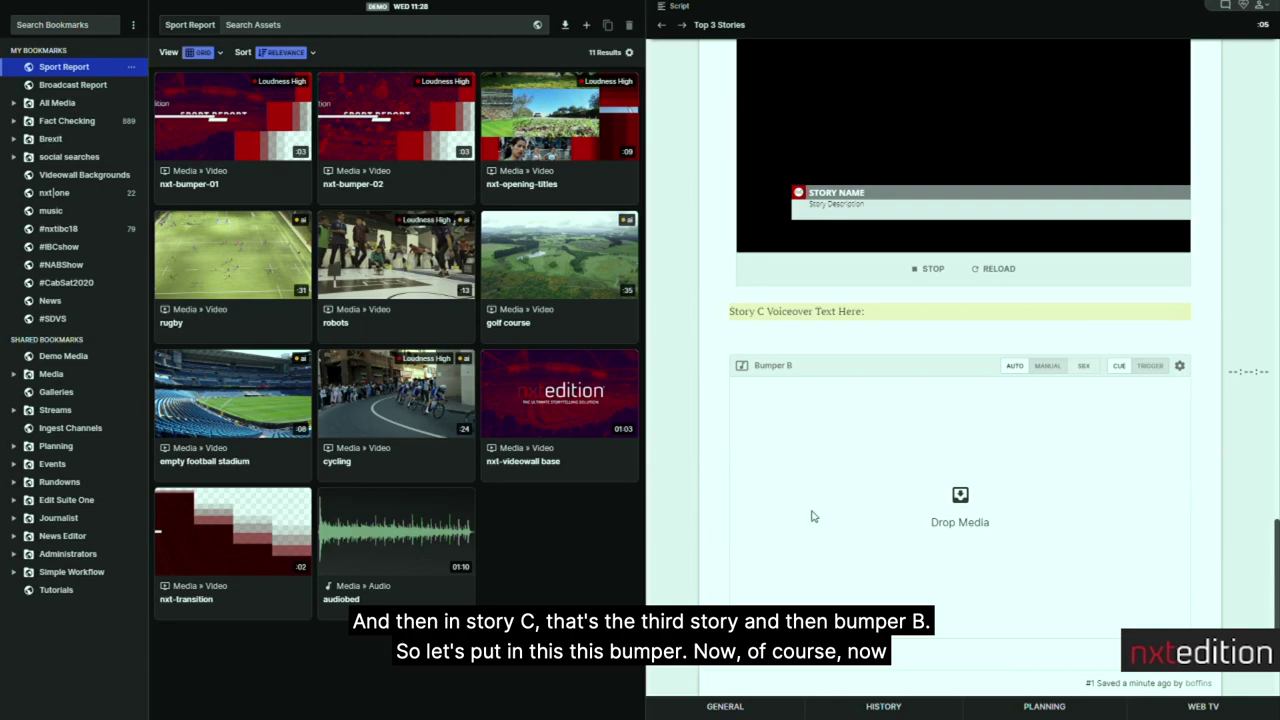
pyautogui.moveTo(406, 132); pyautogui.dragTo(927, 524)
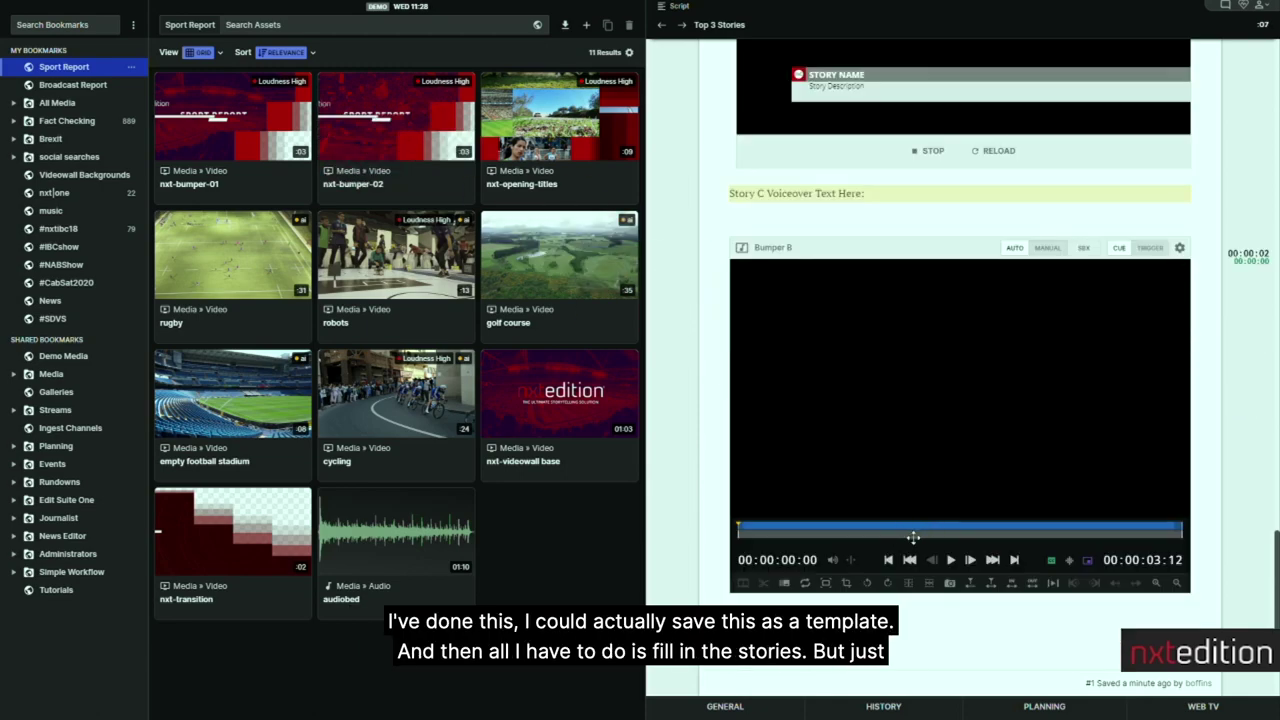
# - Leave the Top 3 Stories script and open the nxt|studio 1 gallery
pyautogui.scroll(2, 900, 515)
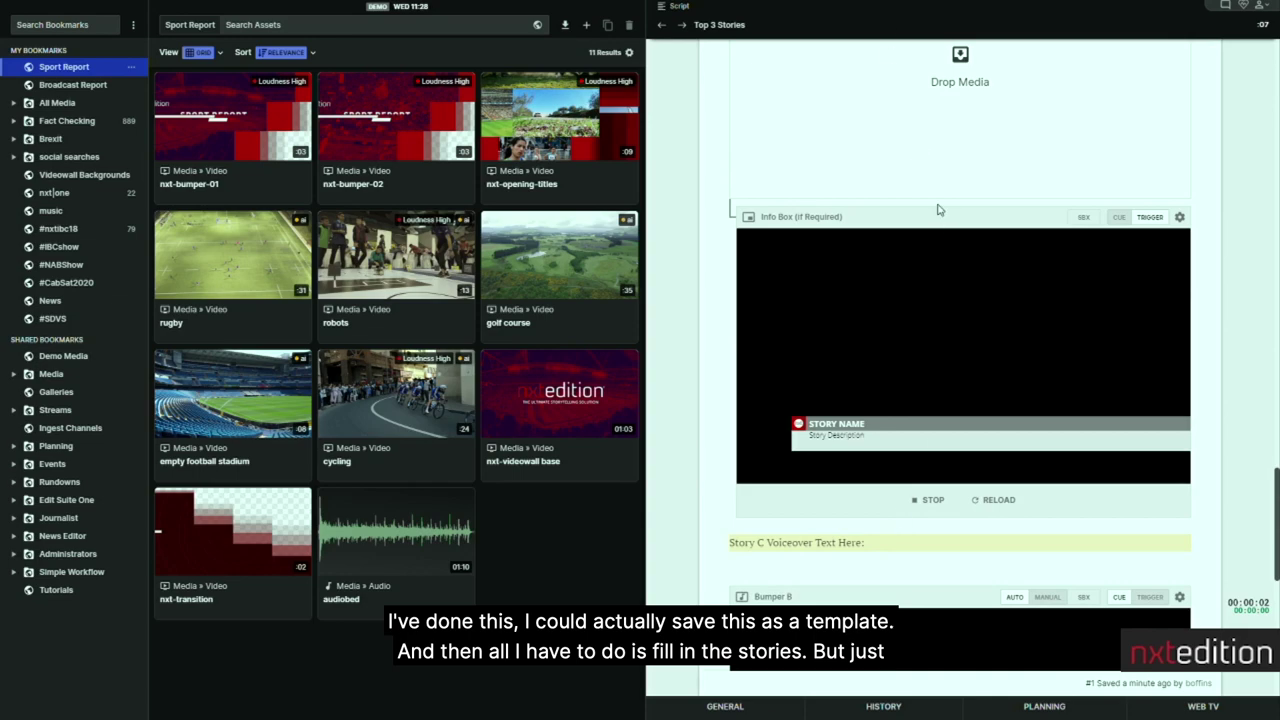
pyautogui.scroll(2, 905, 495)
pyautogui.scroll(10, 905, 492)
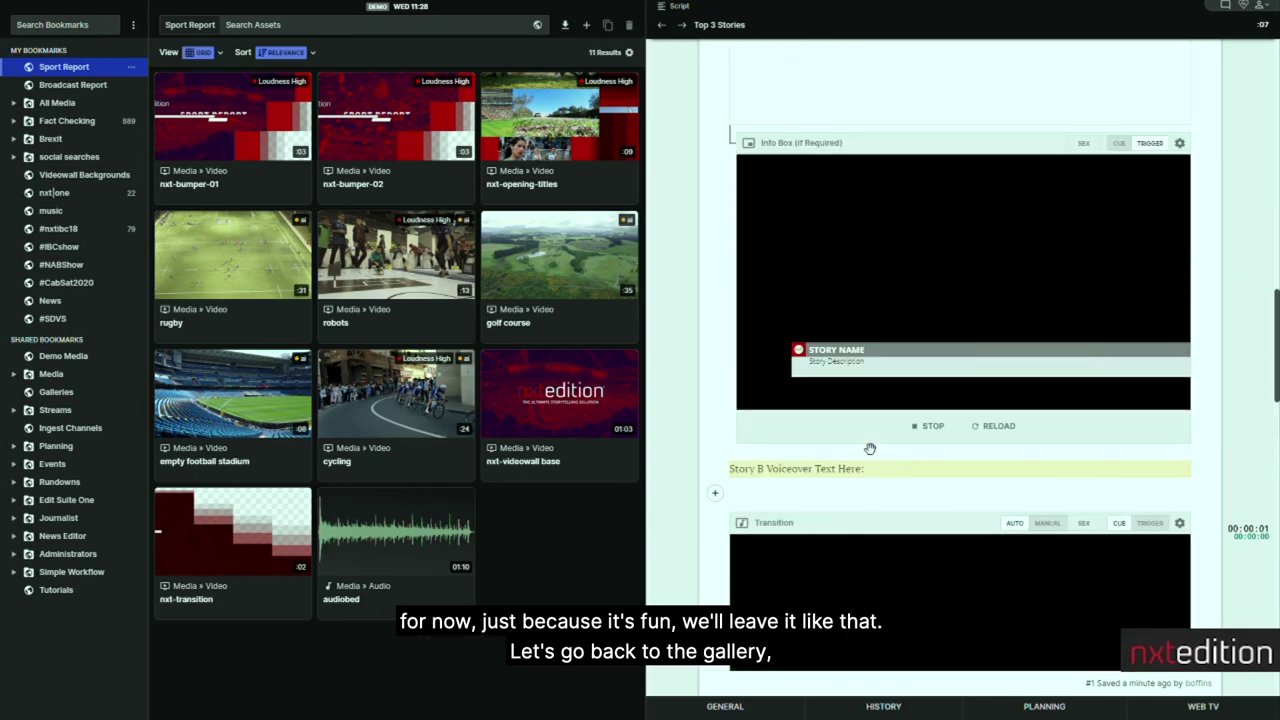
pyautogui.scroll(3, 873, 463)
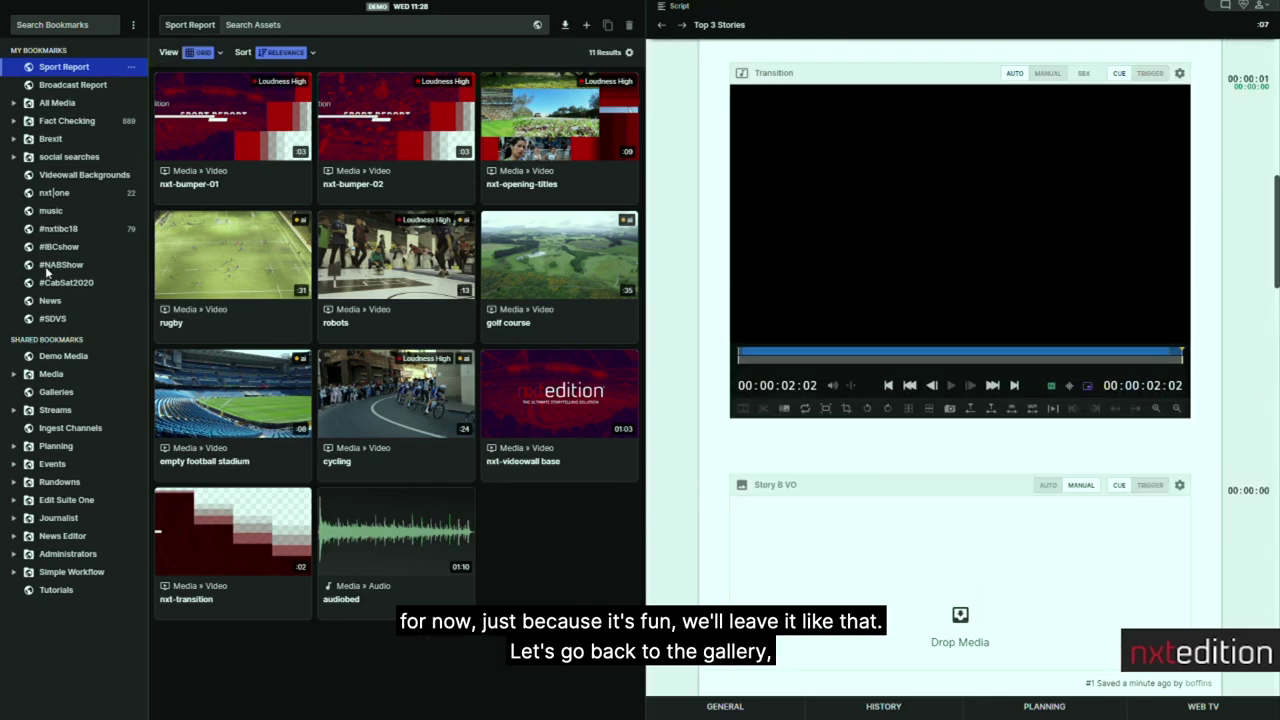
pyautogui.click(58, 391)
pyautogui.doubleClick(251, 162)
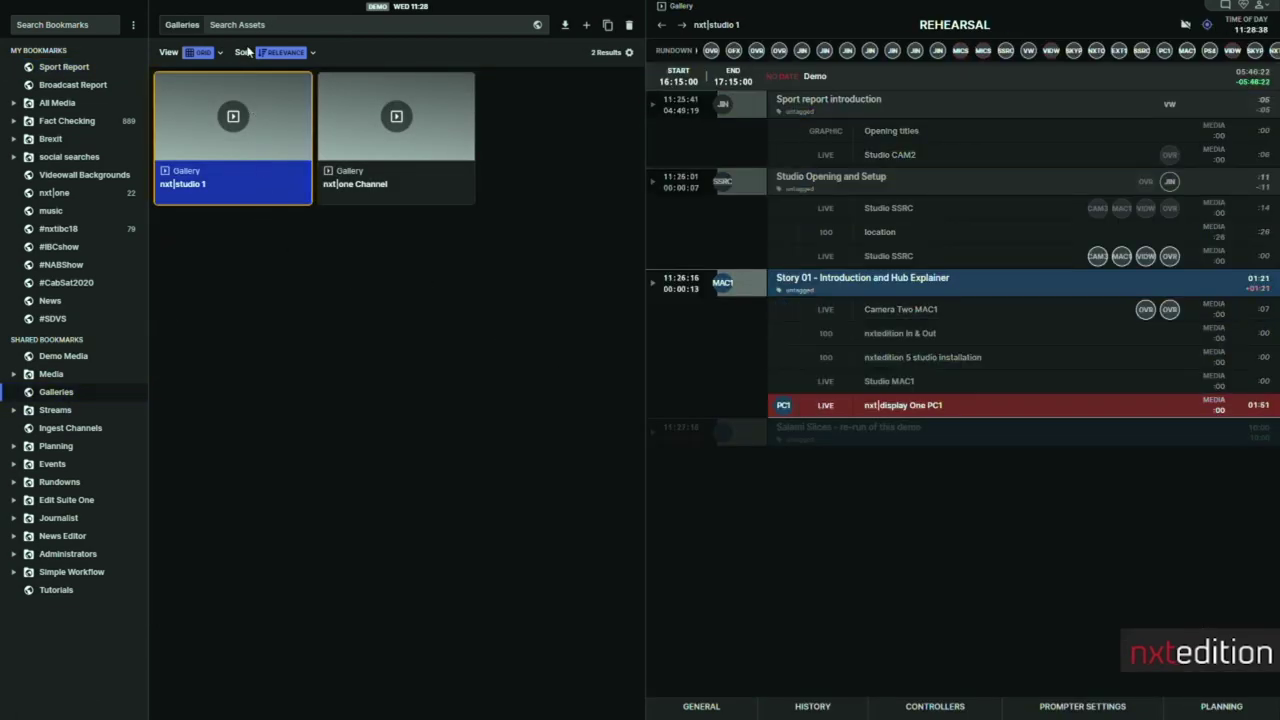
# - Clear the Galleries filter from the asset search and insert the Top 3 Stories script directly after Story 01 in the gallery's rundown
pyautogui.click(279, 26)
pyautogui.press('BackSpace')
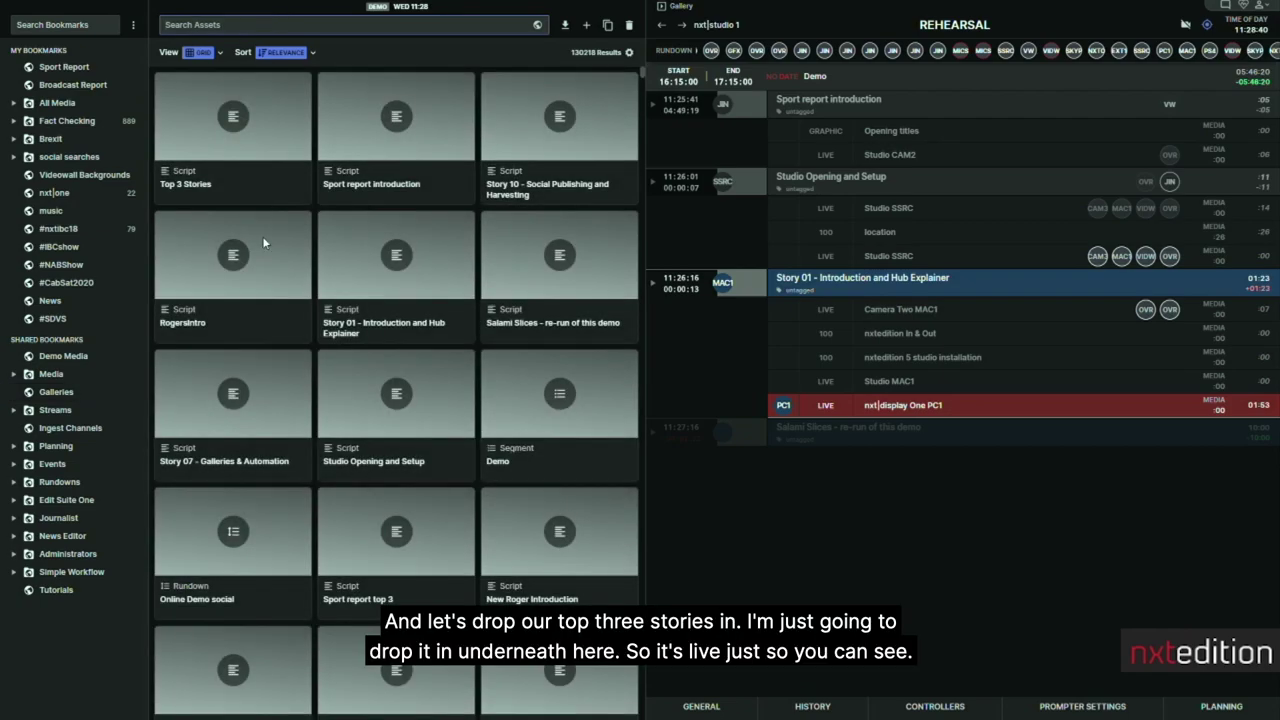
pyautogui.moveTo(226, 165); pyautogui.dragTo(793, 416)
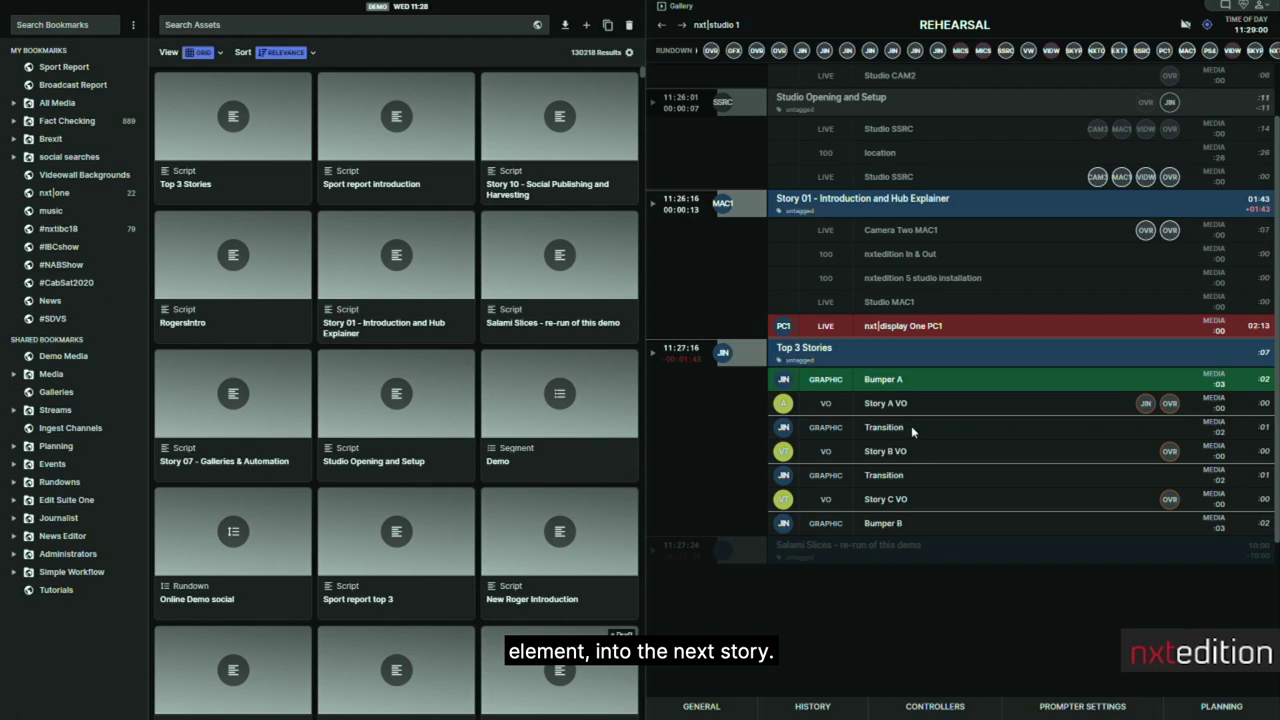
# - Expand Top 3 Stories in the rundown and fill Story A VO with the empty football stadium video from the Sport Report bookmark
pyautogui.click(652, 354)
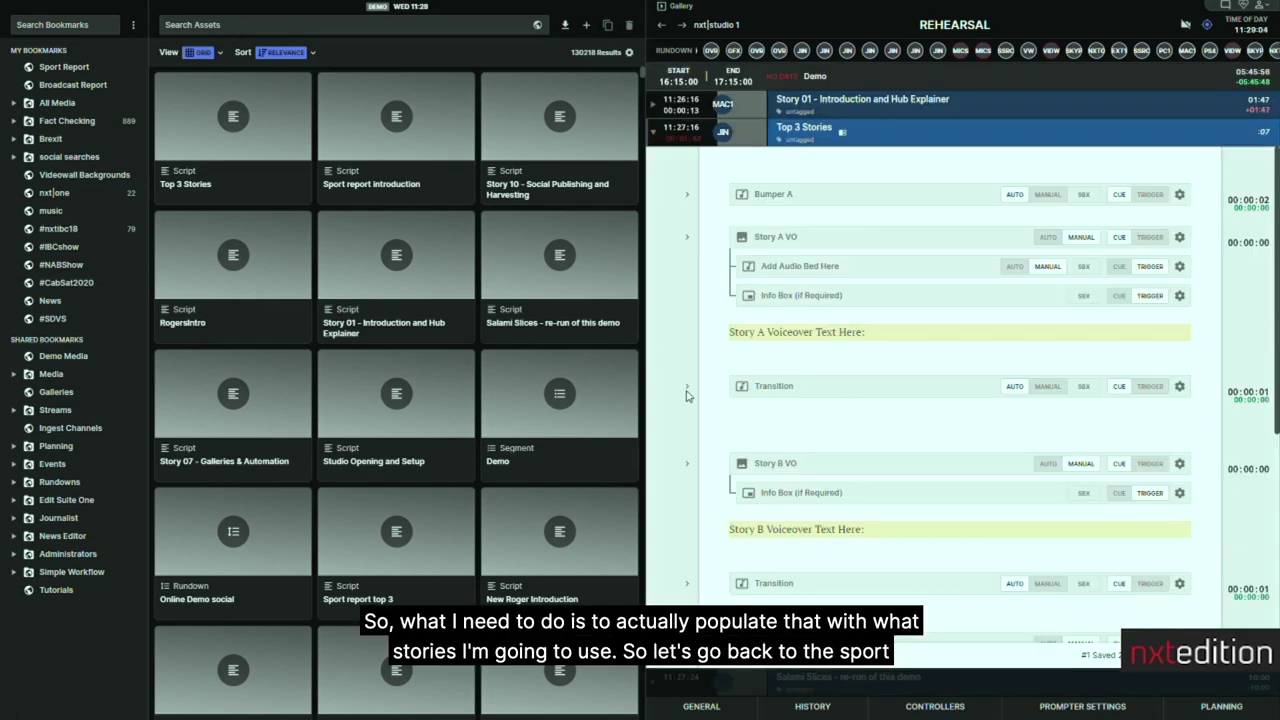
pyautogui.click(62, 67)
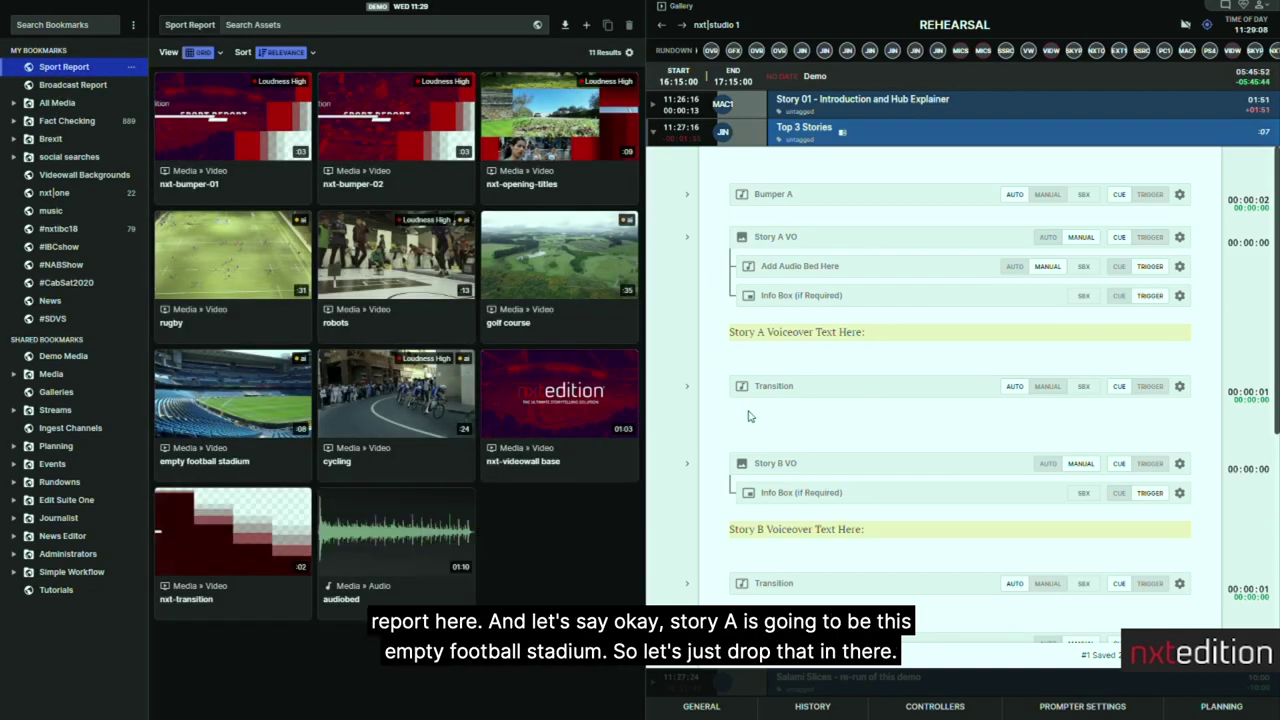
pyautogui.click(740, 242)
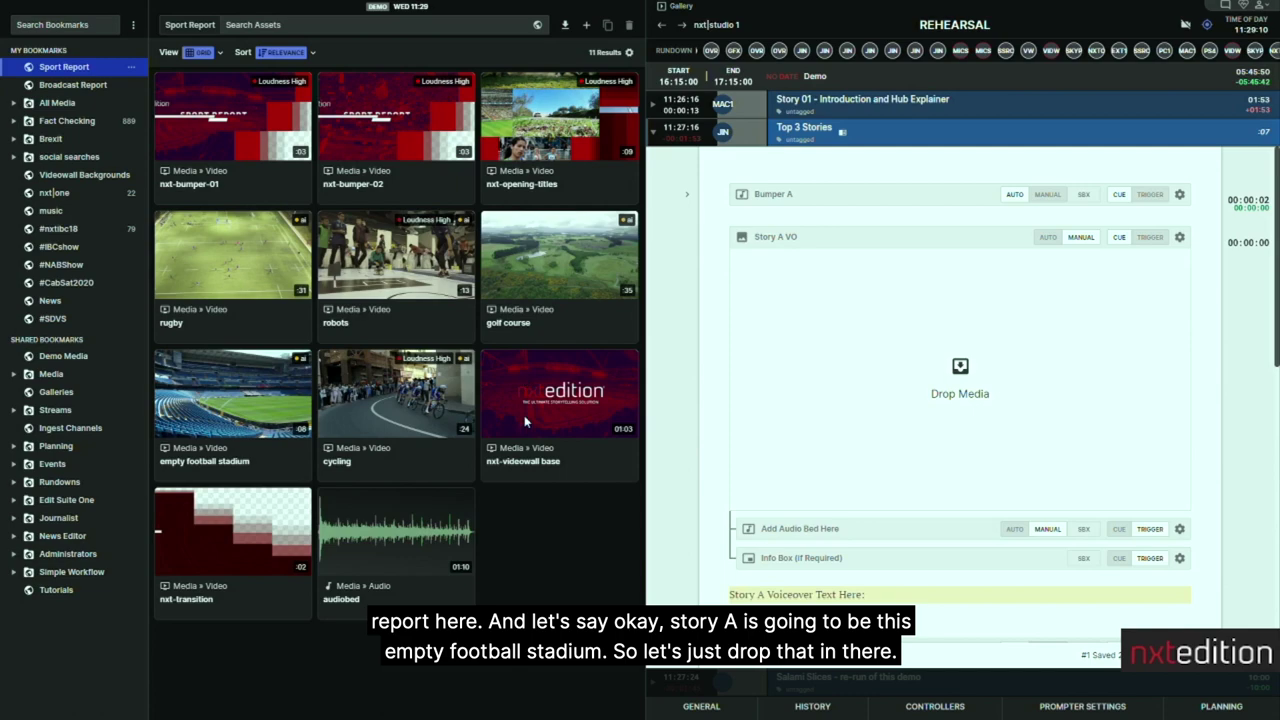
pyautogui.moveTo(270, 425); pyautogui.dragTo(955, 384)
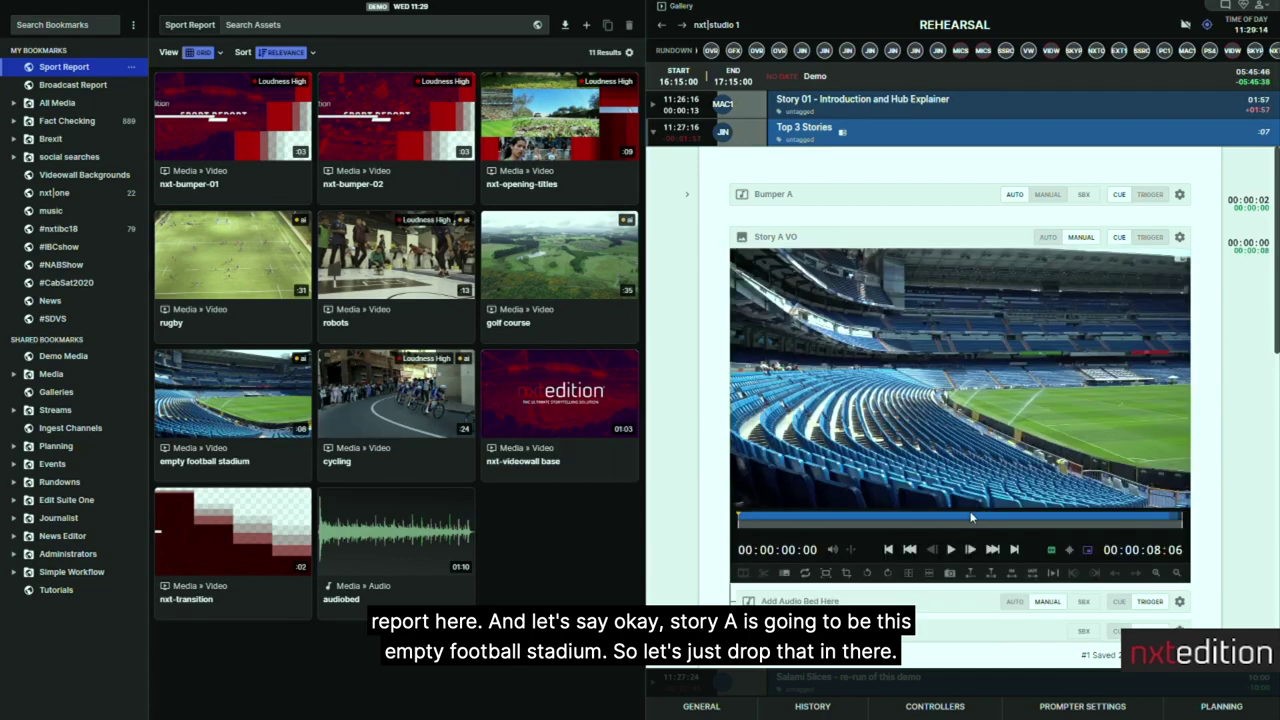
# - Set the header of Story A's Info Box to "All football is cancelled for time being" and collapse the box
pyautogui.scroll(-3, 932, 492)
pyautogui.click(767, 440)
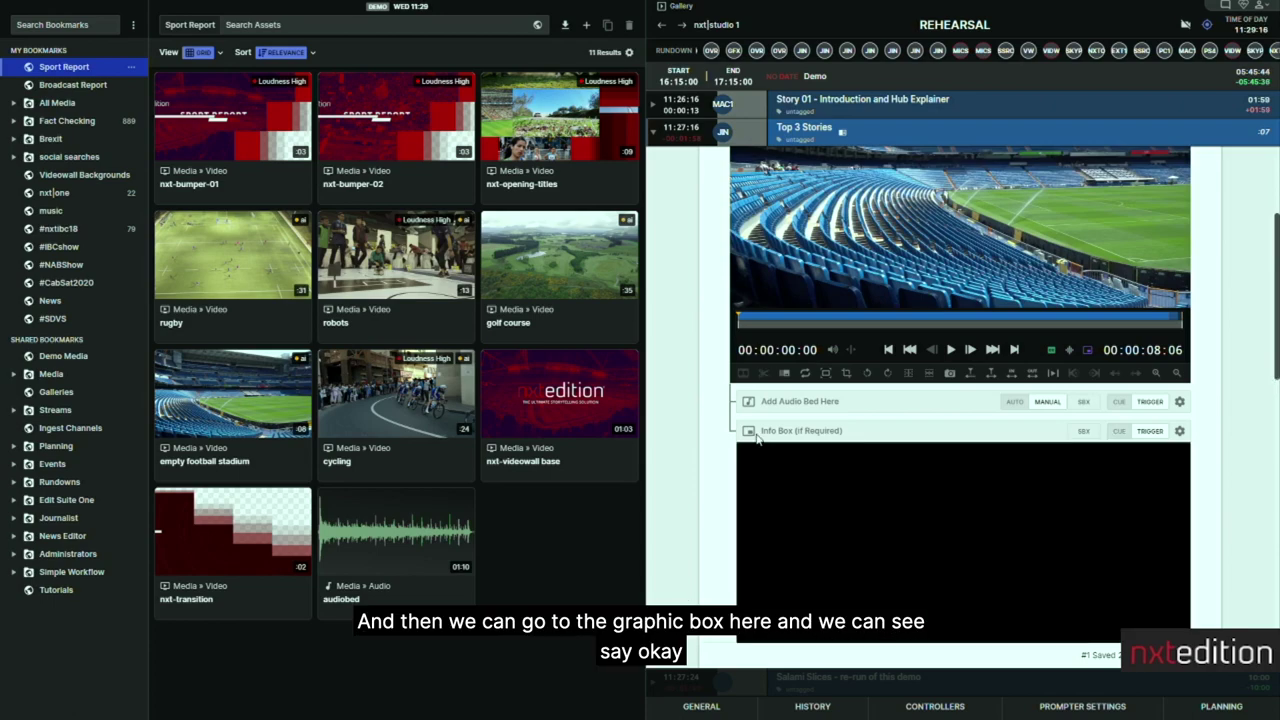
pyautogui.scroll(-2, 1143, 455)
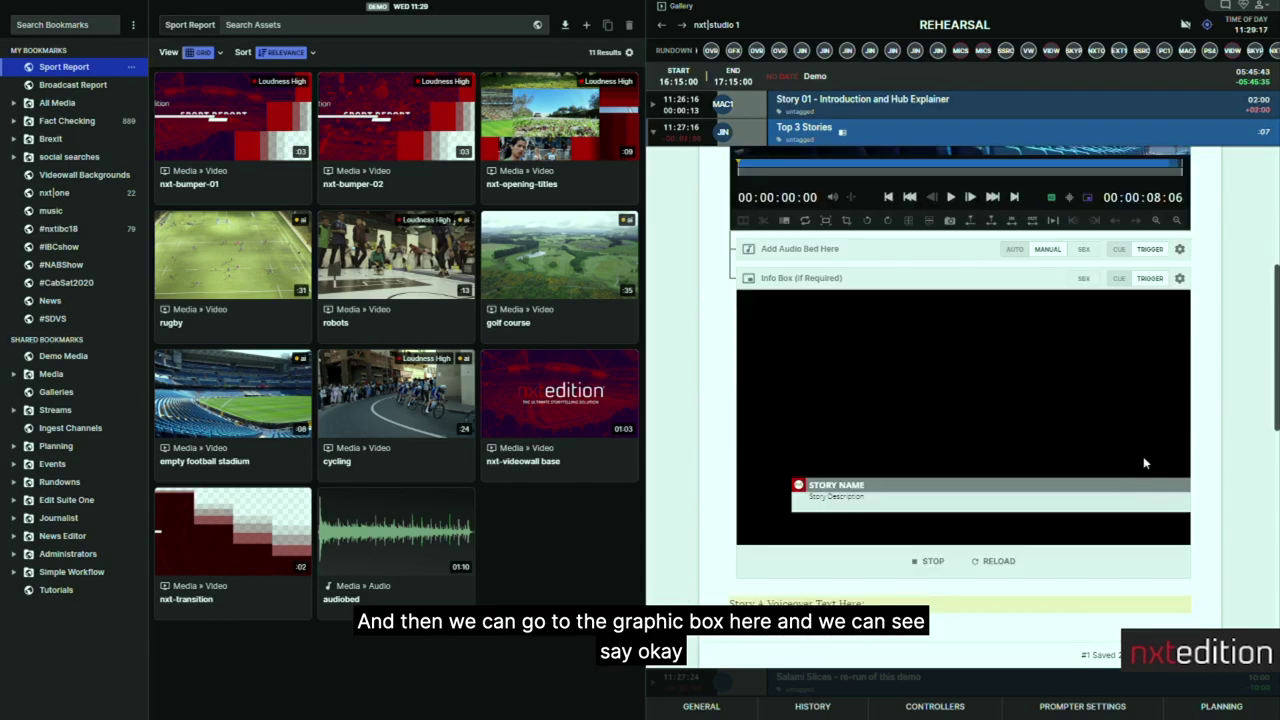
pyautogui.click(1181, 278)
pyautogui.tripleClick(993, 184)
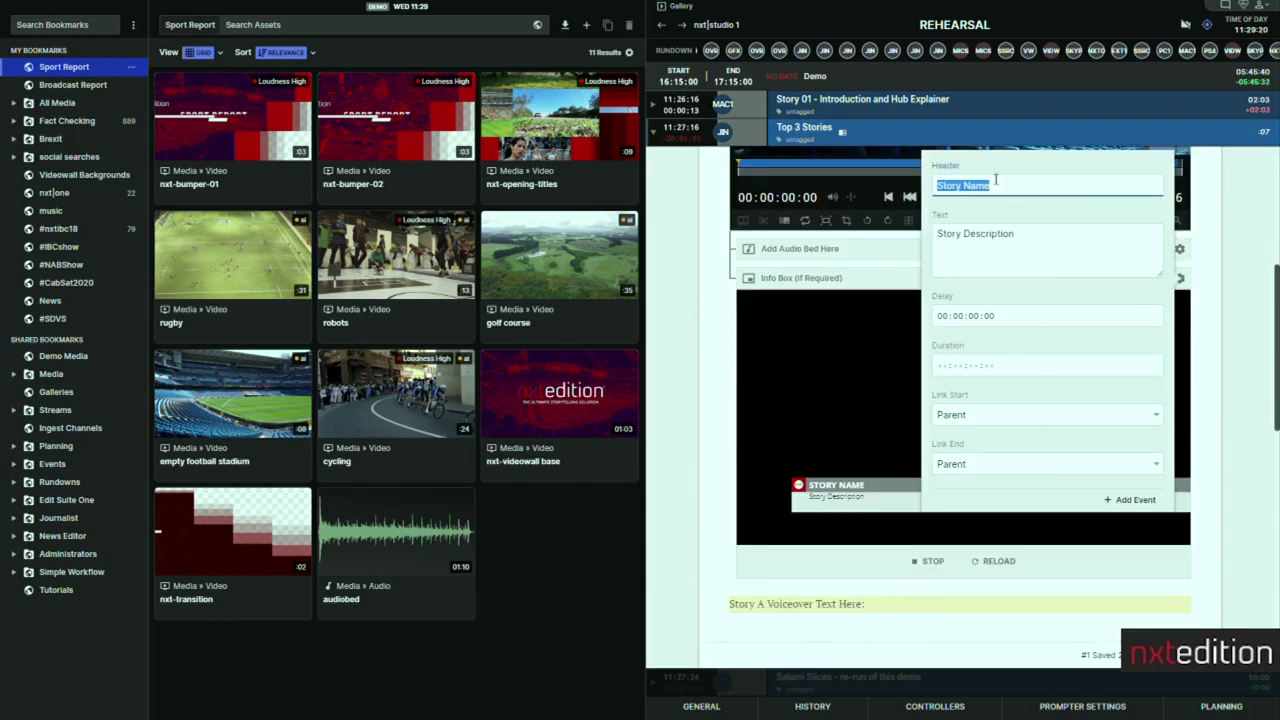
pyautogui.write('All football i')
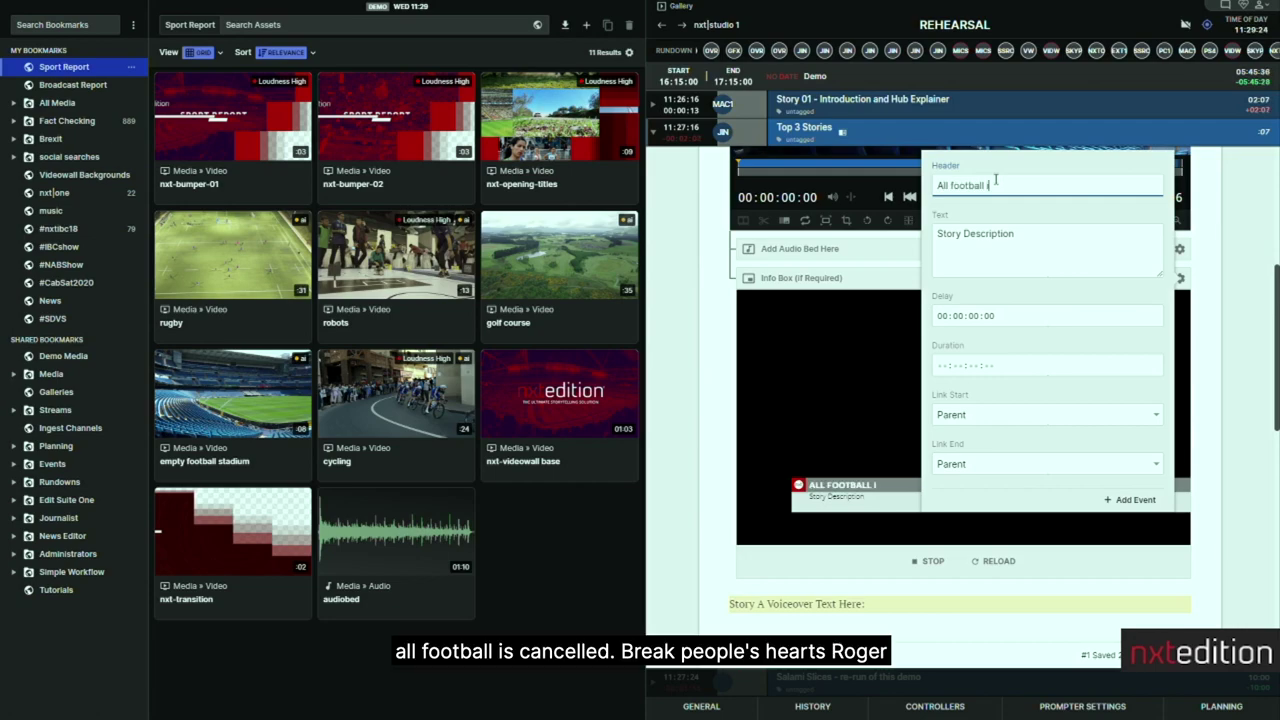
pyautogui.write('s cancelled')
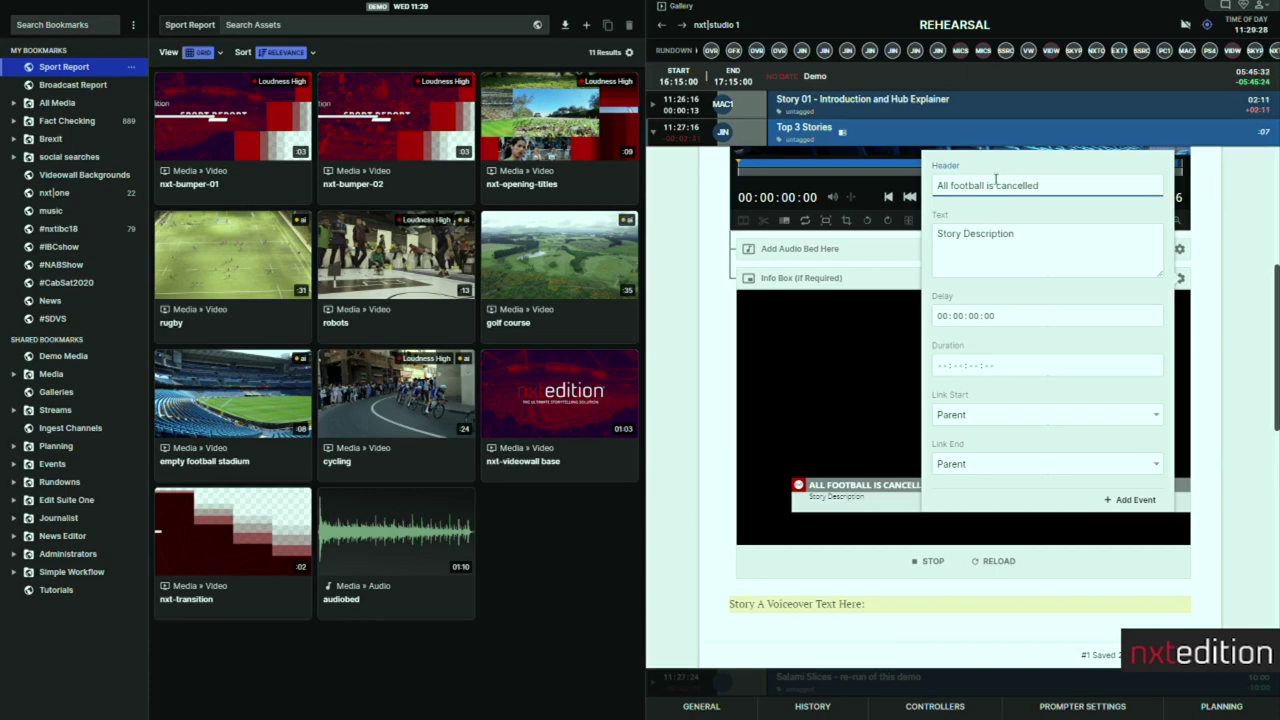
pyautogui.write(' for time being')
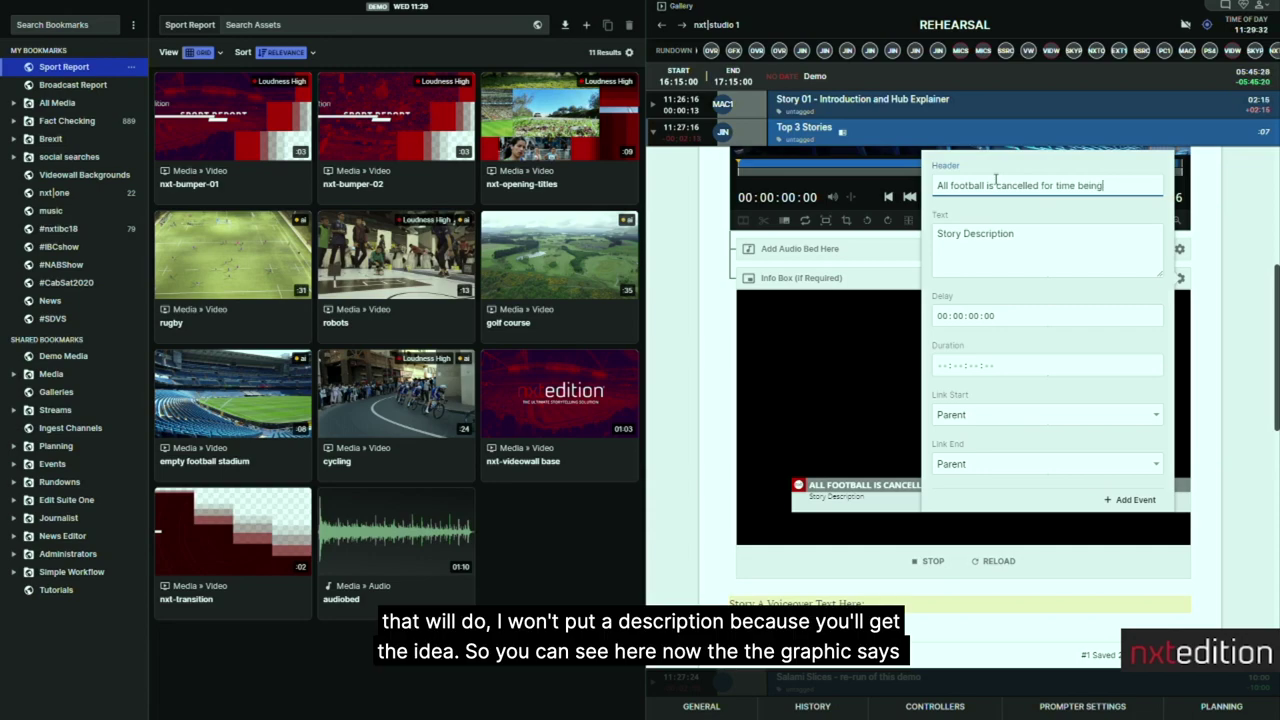
pyautogui.click(999, 262)
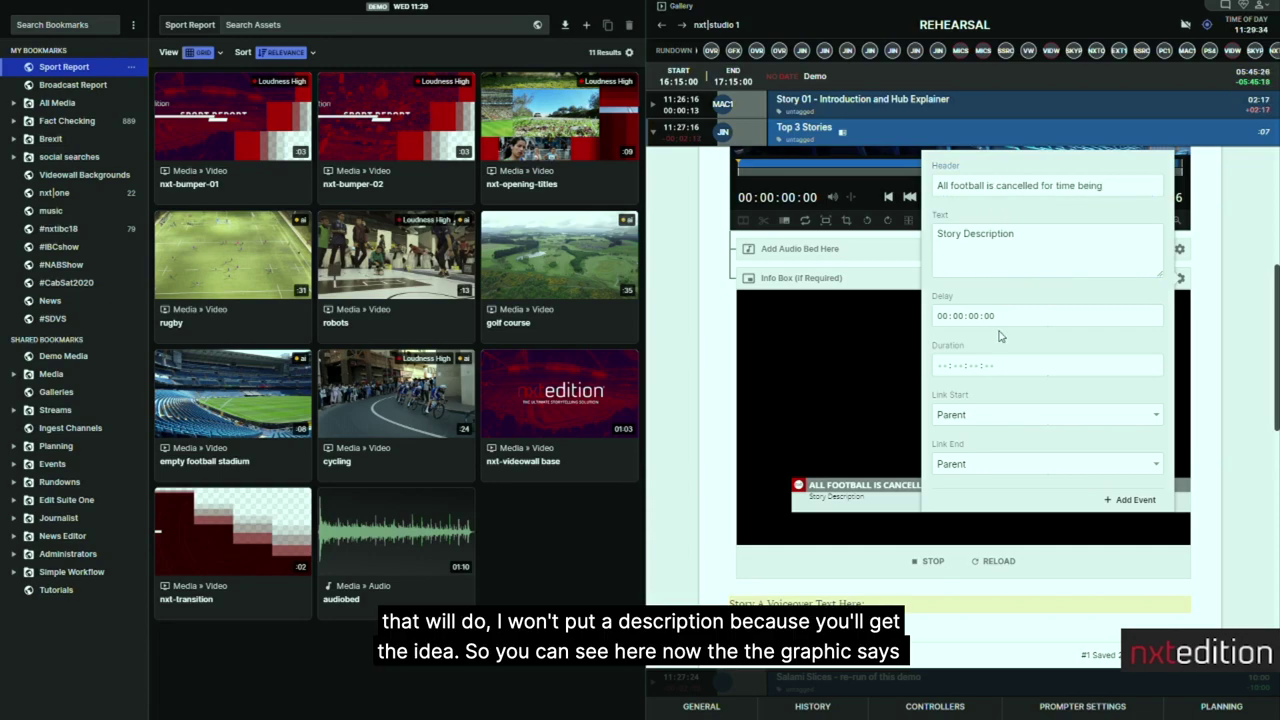
pyautogui.click(903, 526)
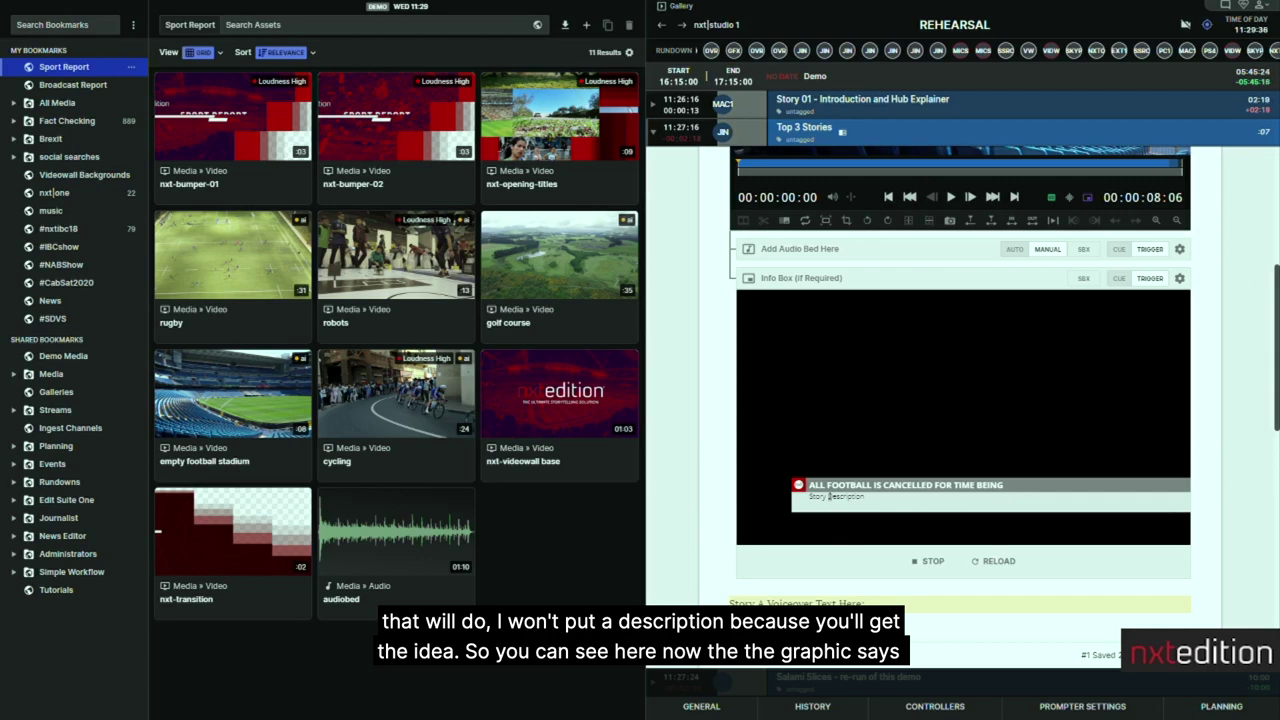
pyautogui.click(749, 279)
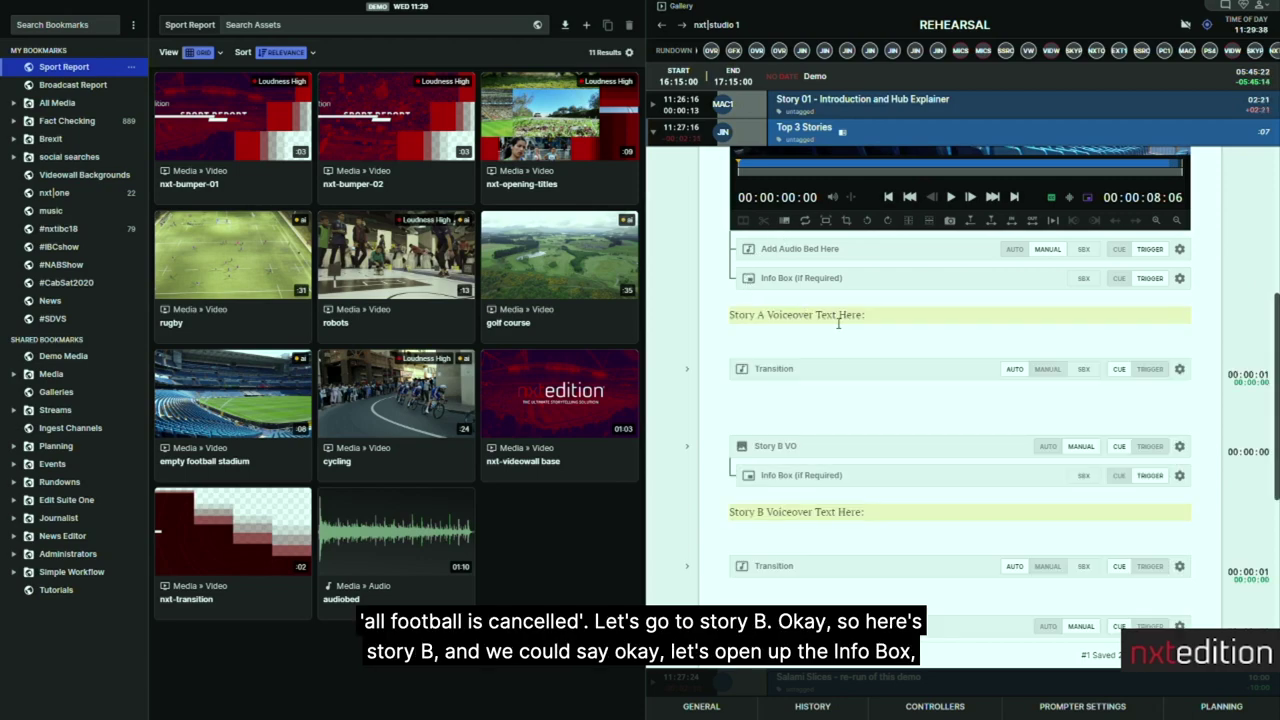
# - Expand the Story B VO placeholder and fill it with the cycling video
pyautogui.scroll(-2, 838, 340)
pyautogui.click(742, 307)
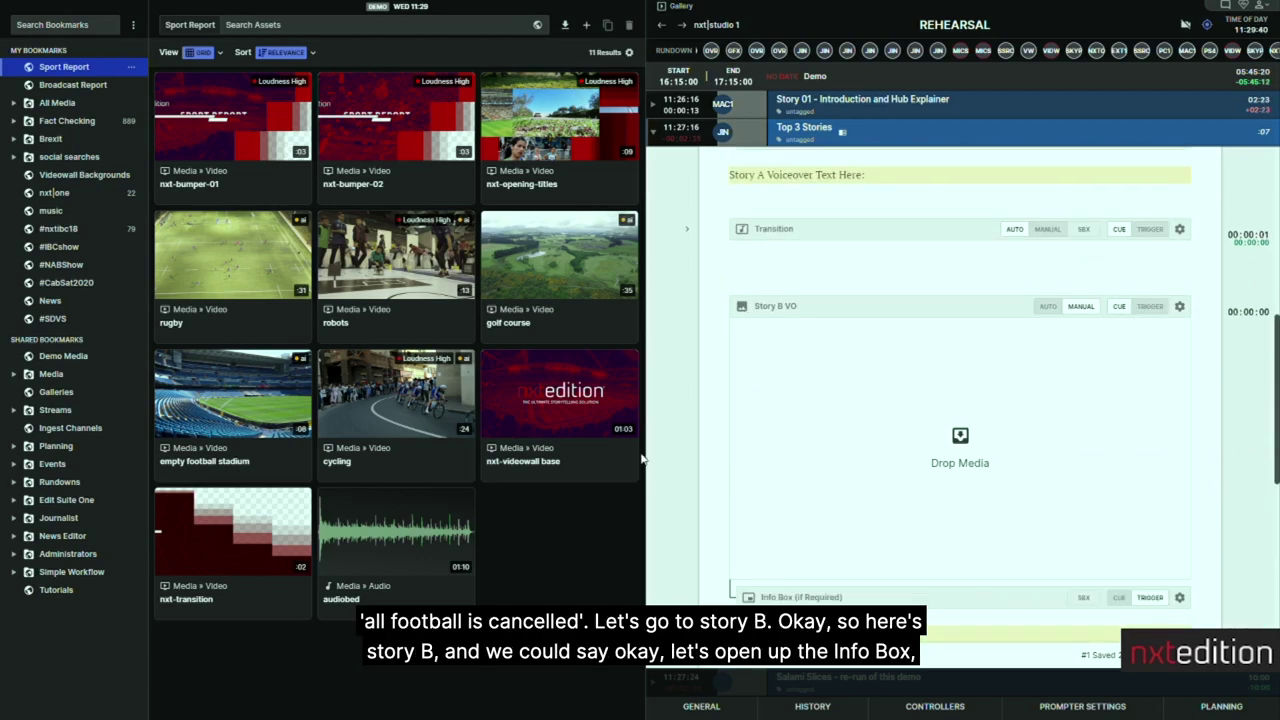
pyautogui.scroll(-2, 810, 441)
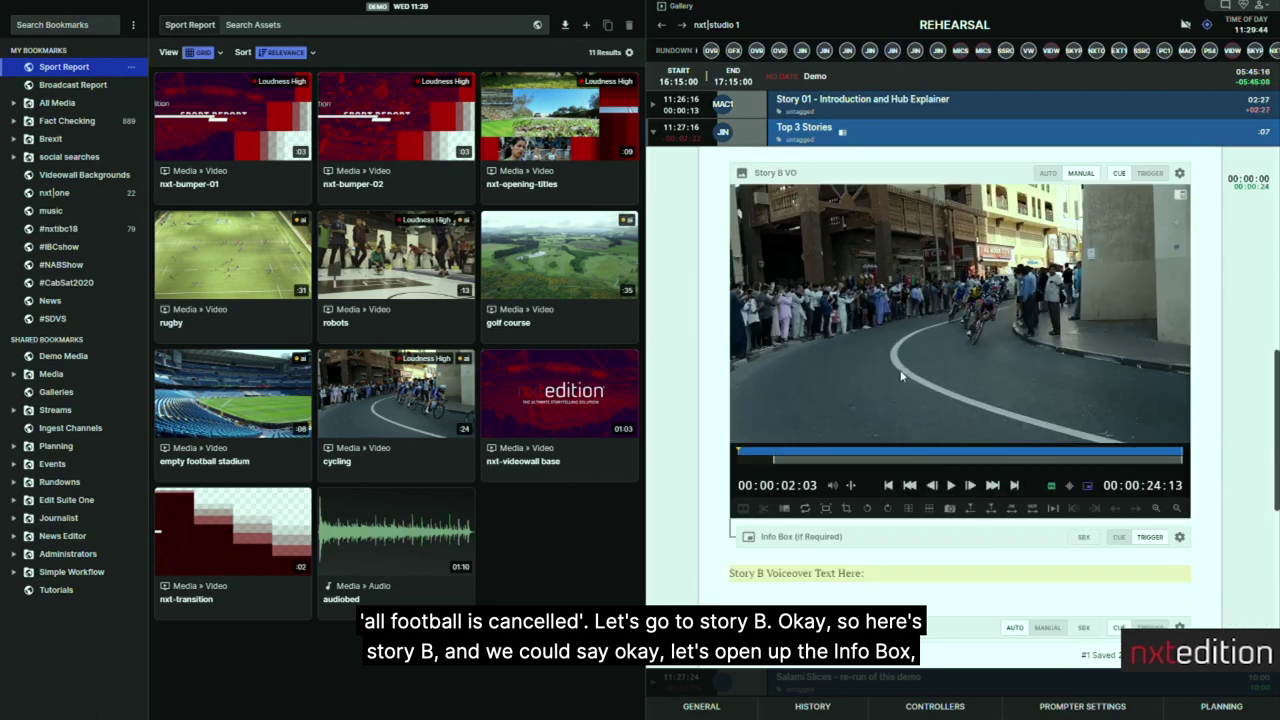
# - Expand Story B's Info Box and set its header to "Tour de france is on next year"
pyautogui.click(748, 537)
pyautogui.scroll(-2, 1106, 512)
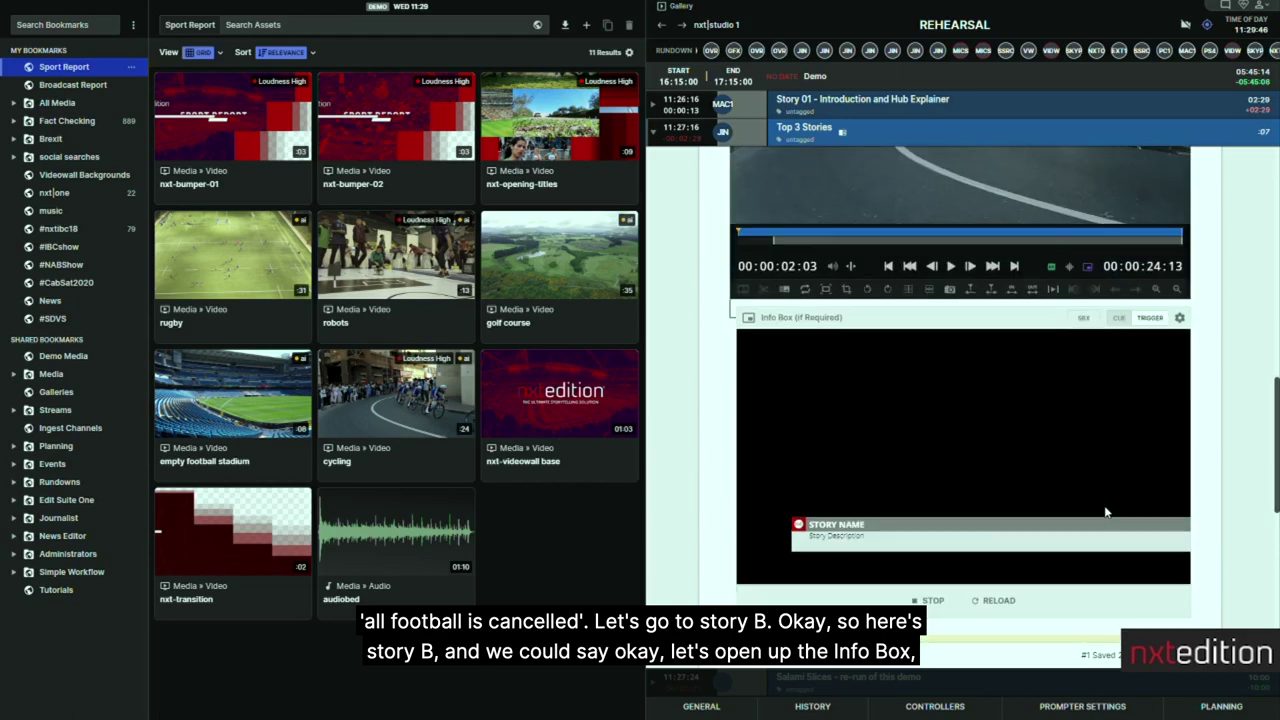
pyautogui.scroll(2, 1124, 346)
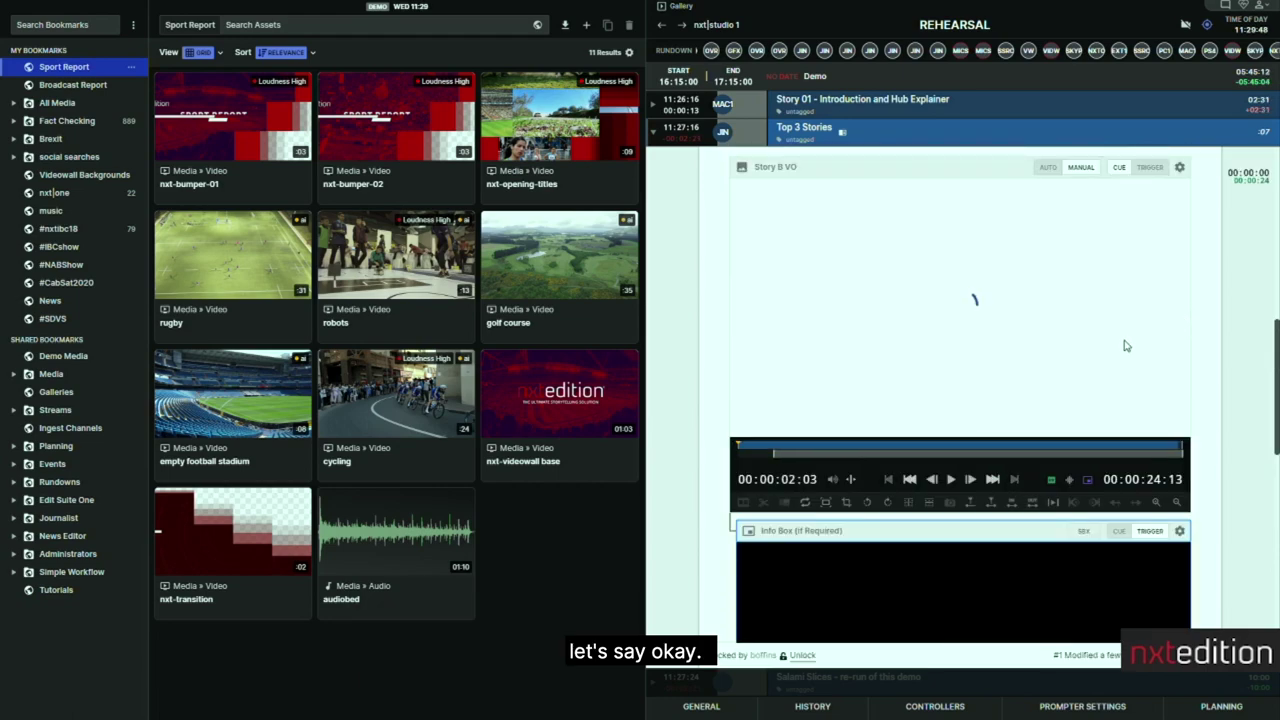
pyautogui.click(1181, 531)
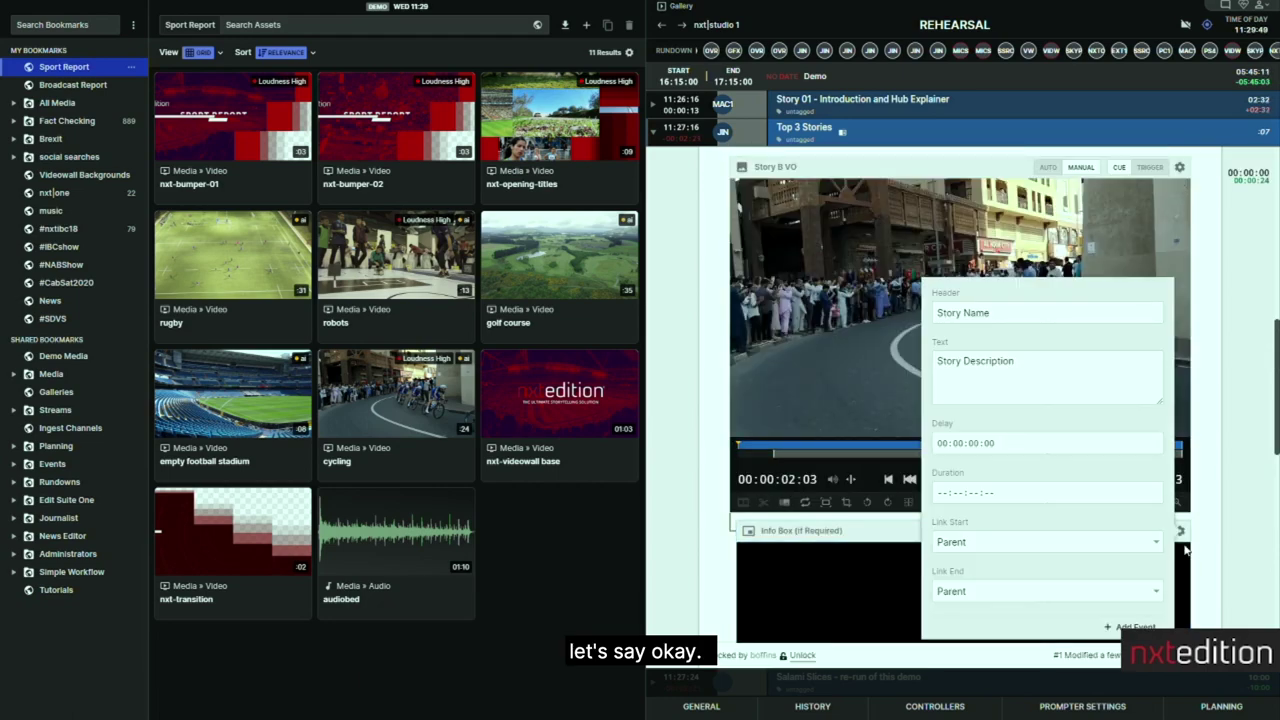
pyautogui.tripleClick(1056, 313)
pyautogui.write('T')
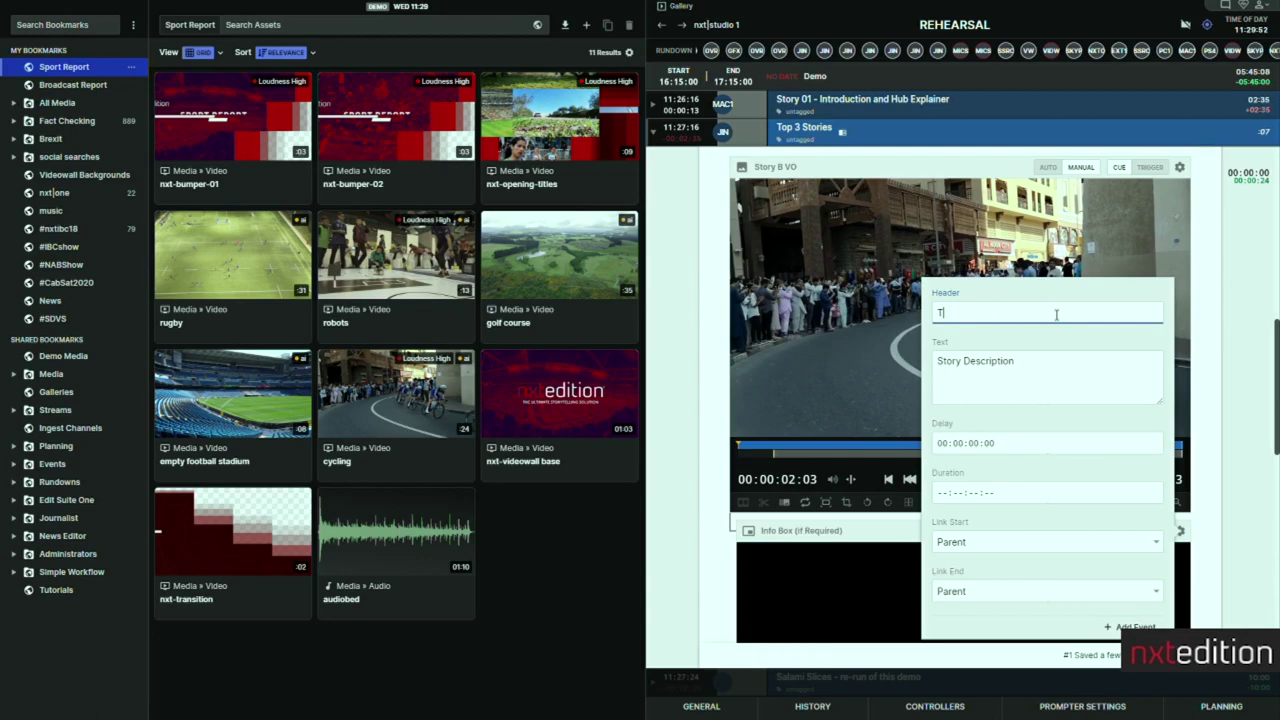
pyautogui.write('our de france i')
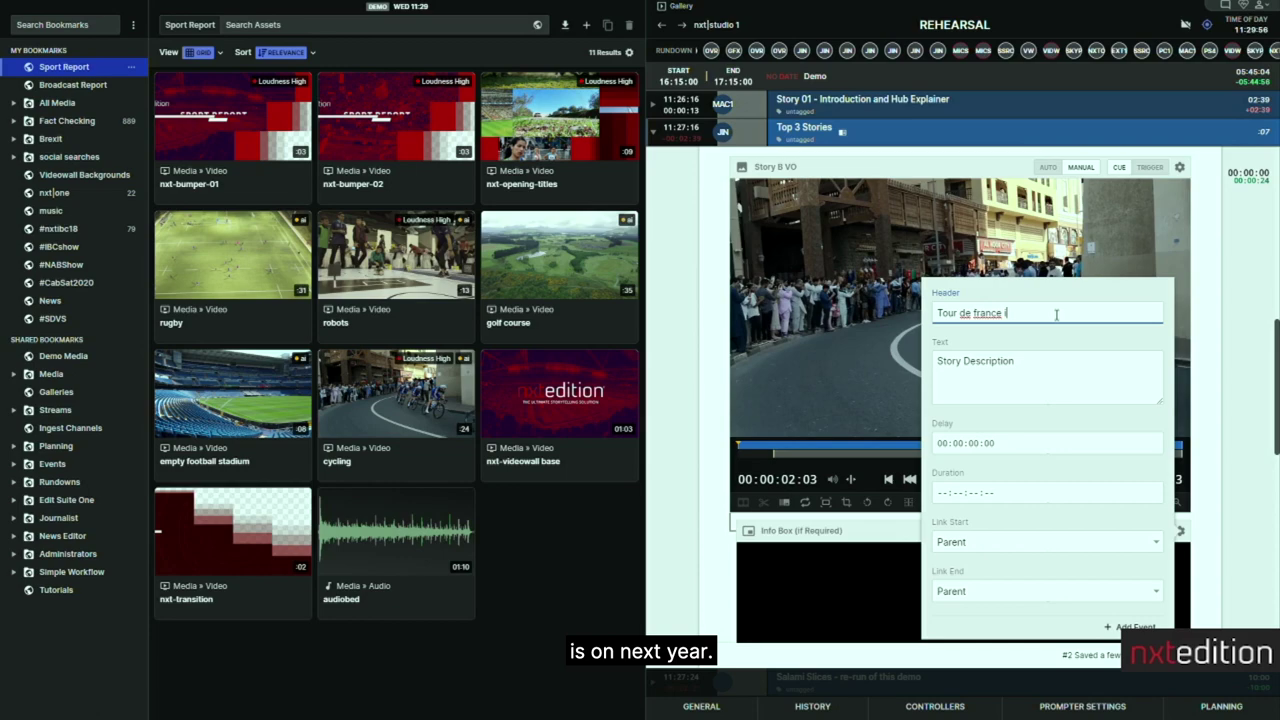
pyautogui.write('s on next year')
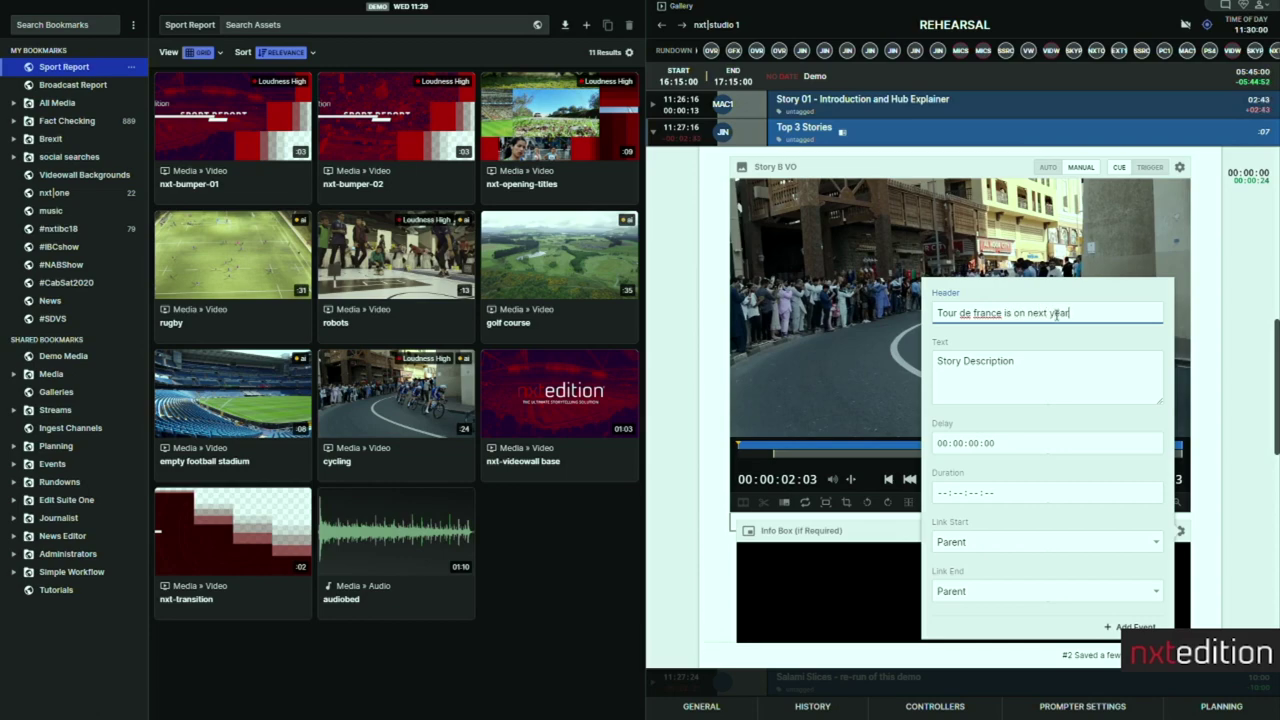
pyautogui.click(1123, 396)
pyautogui.click(1202, 466)
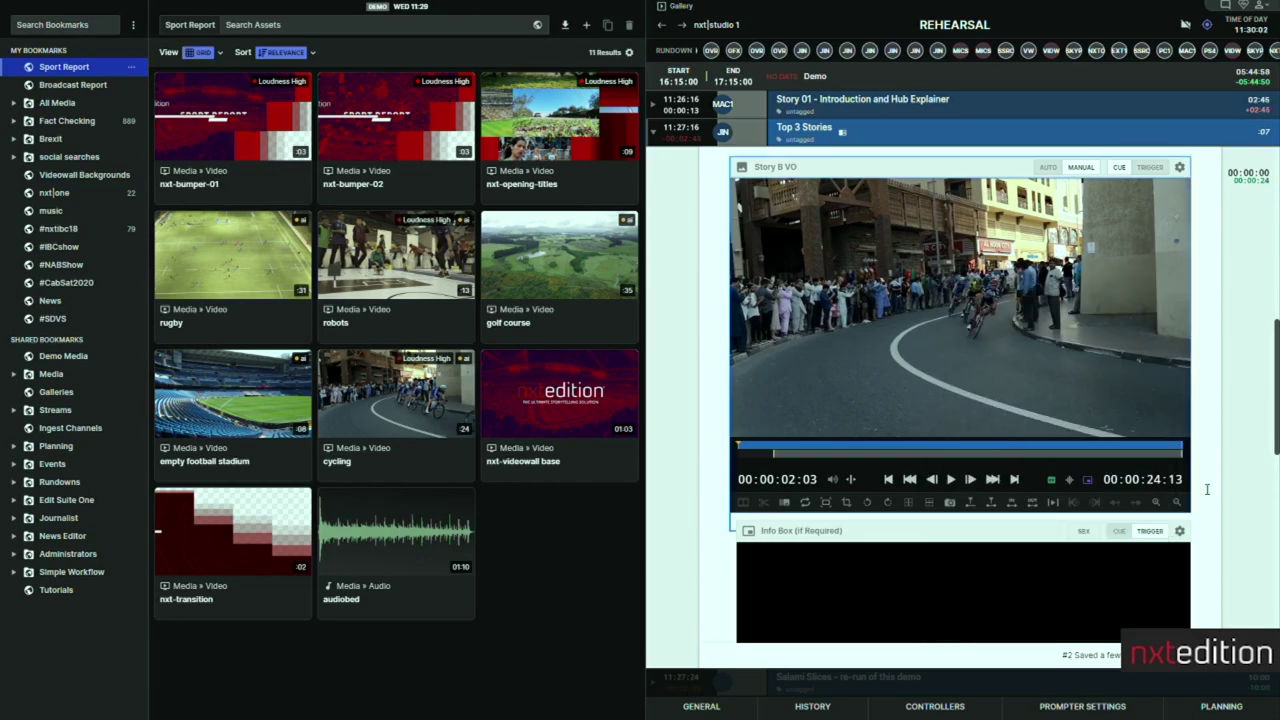
# - Fill Story C VO with the rugby video and set its Info Box header to "Rugby world cup report"
pyautogui.scroll(-5, 1202, 485)
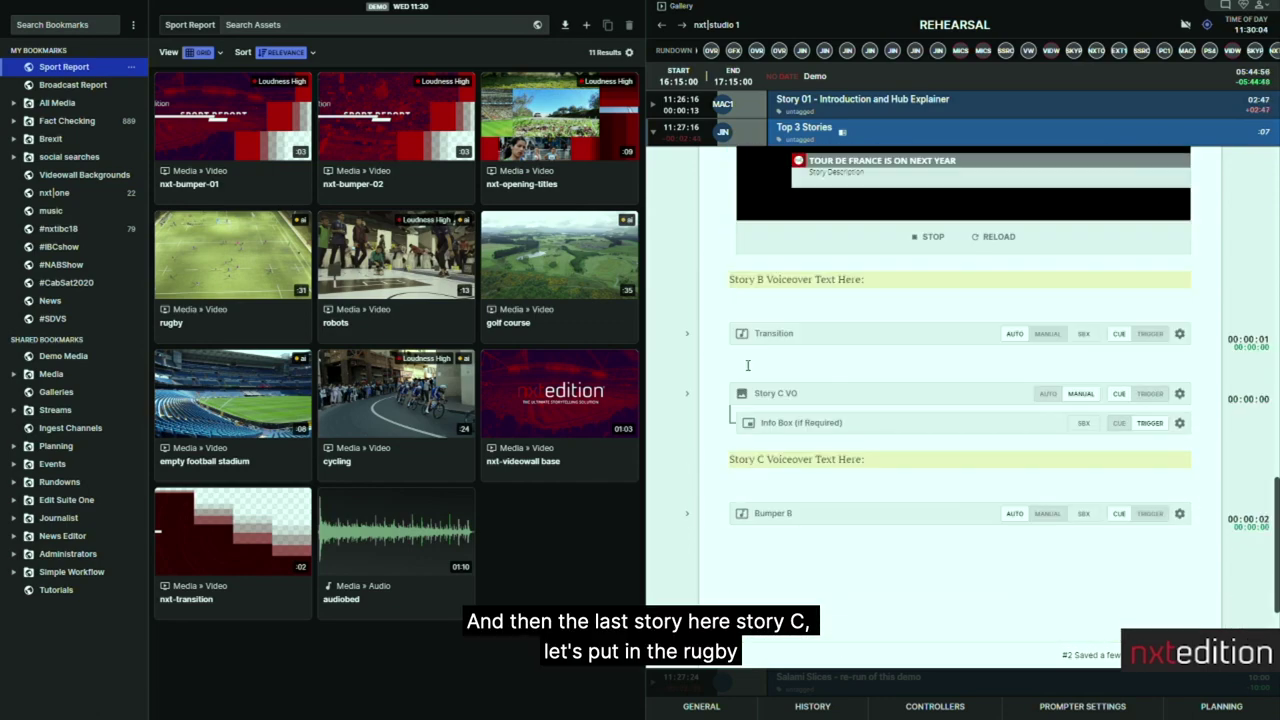
pyautogui.moveTo(179, 236); pyautogui.dragTo(877, 470)
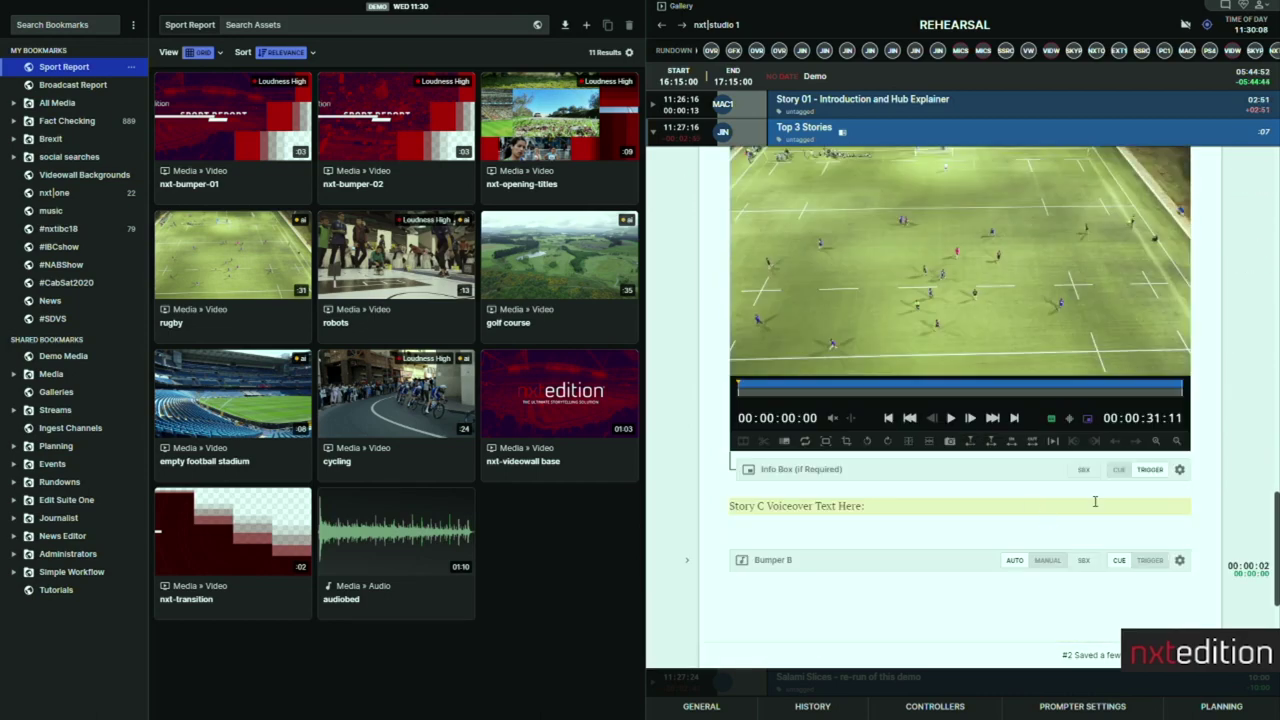
pyautogui.click(1182, 470)
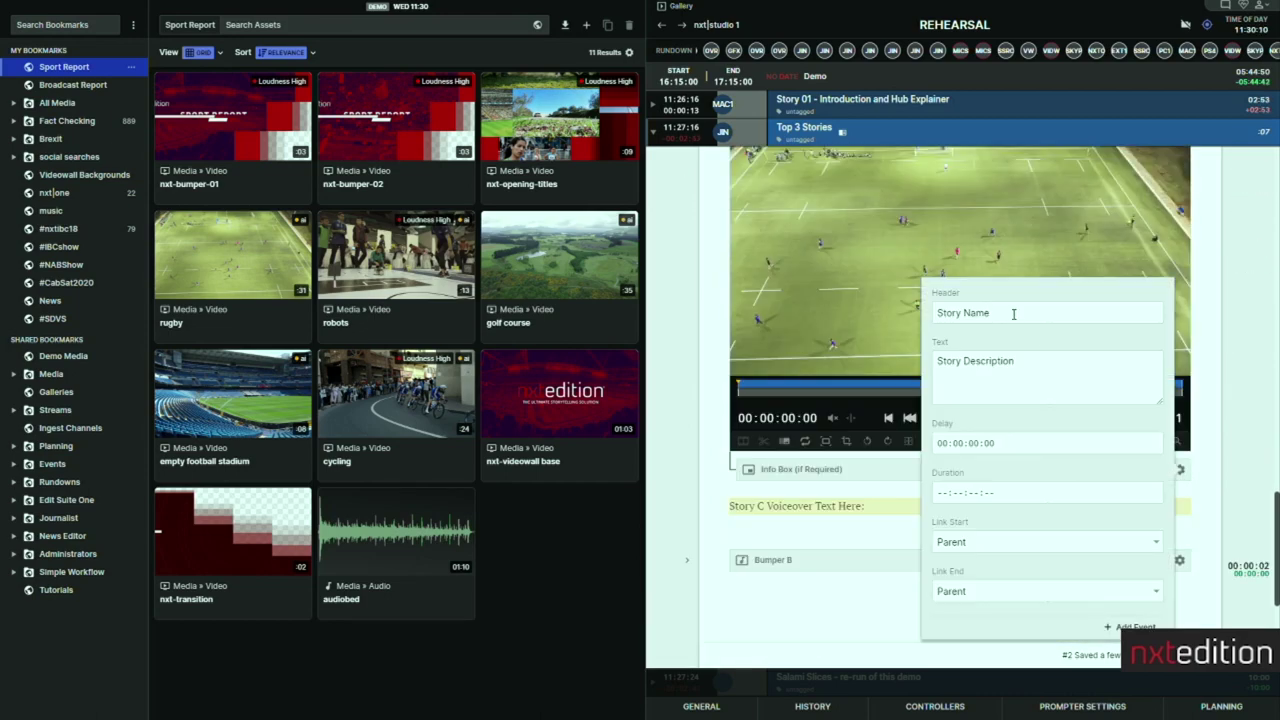
pyautogui.tripleClick(1013, 314)
pyautogui.write('Ru')
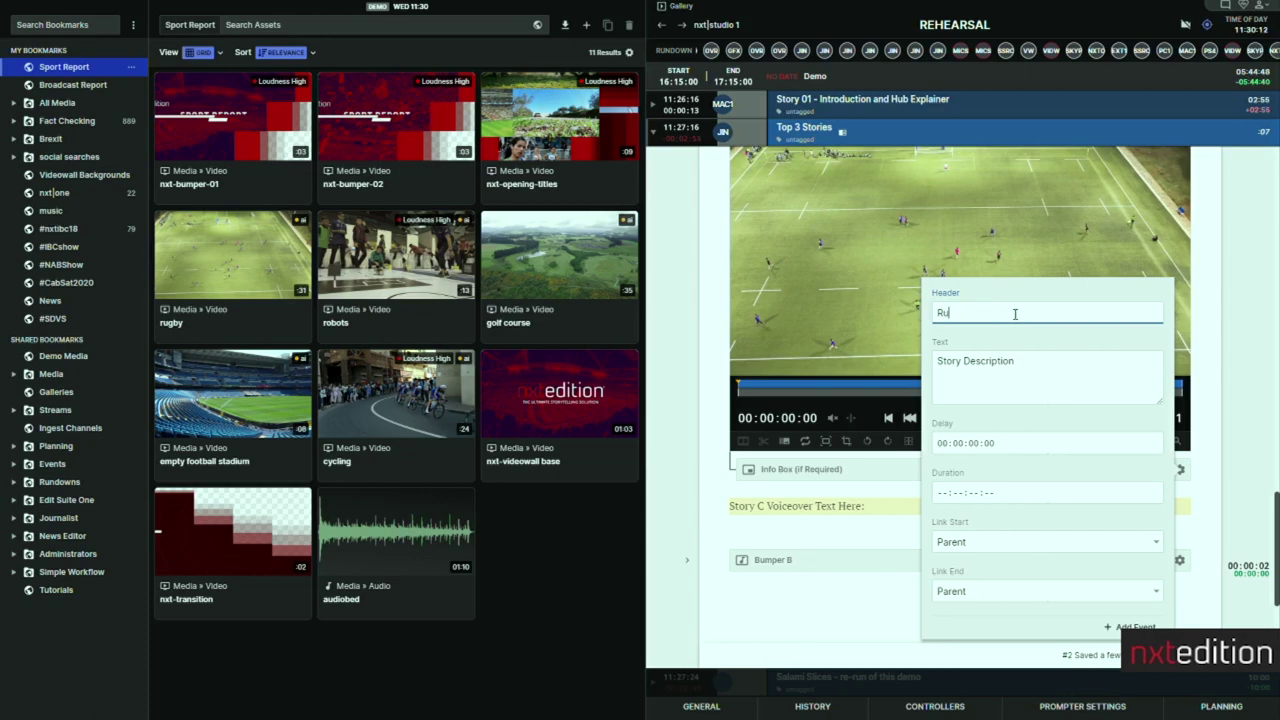
pyautogui.write('gby world cup report')
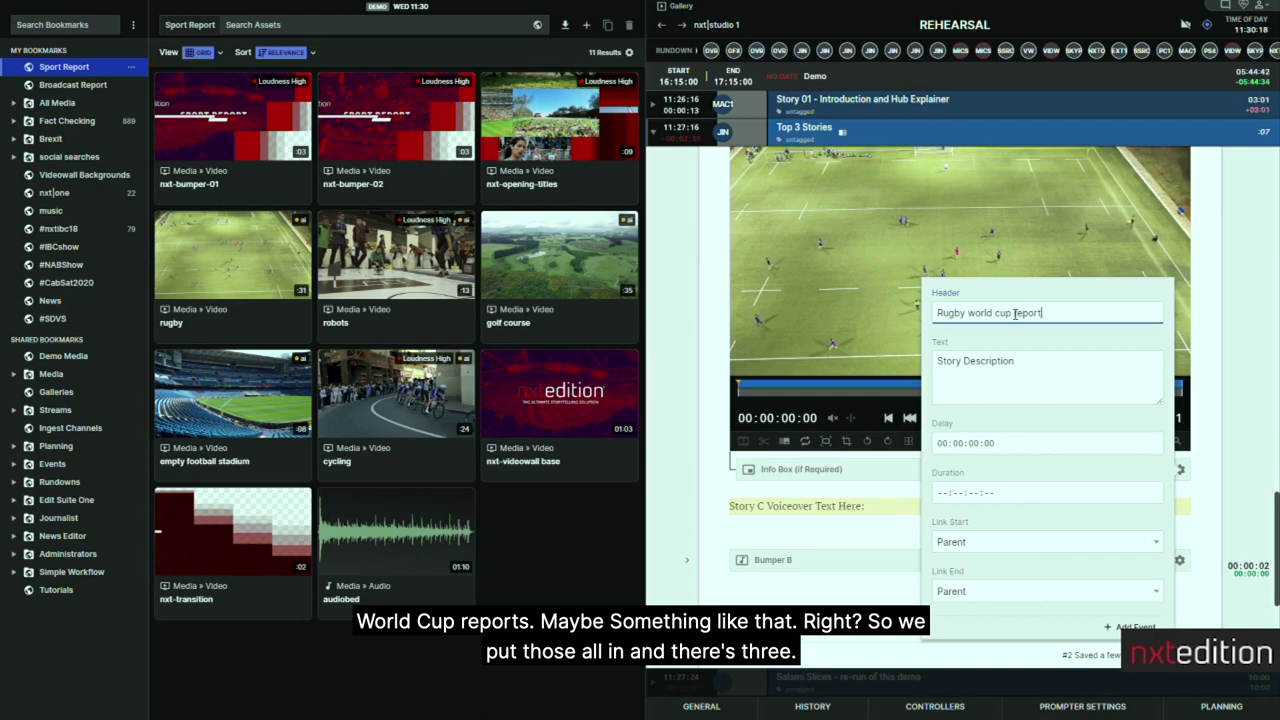
pyautogui.click(877, 505)
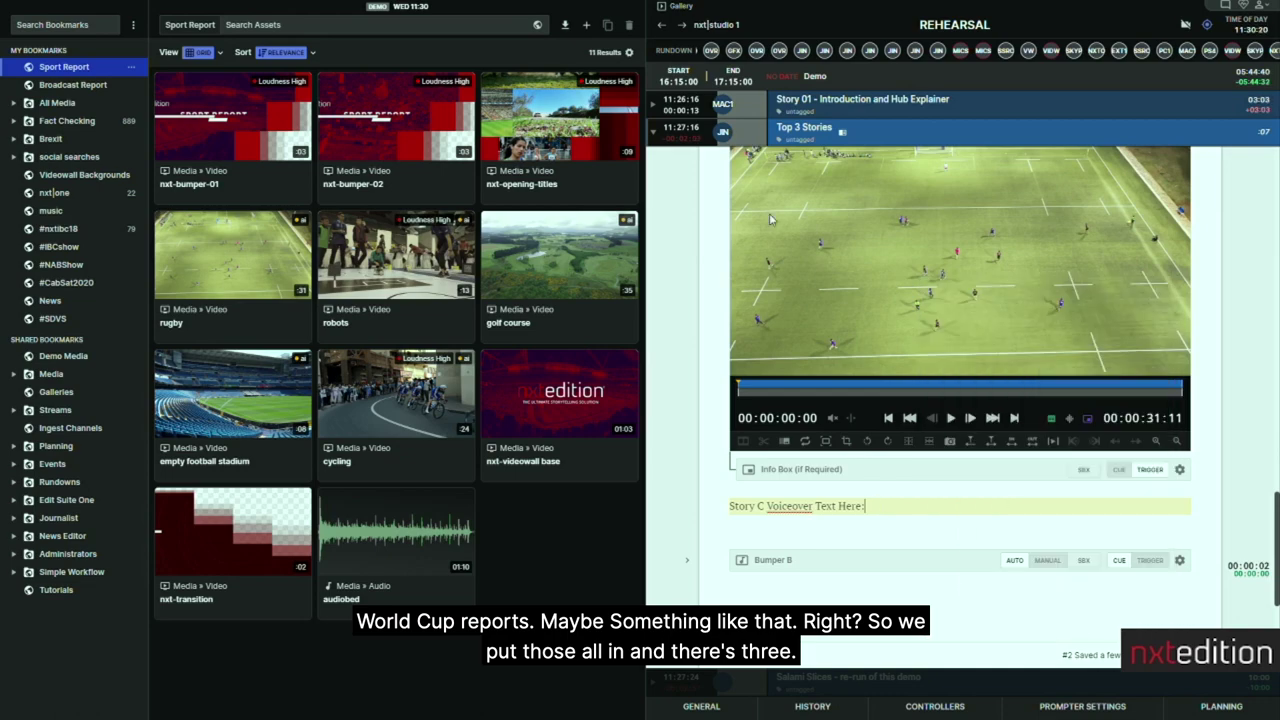
# - Collapse the Top 3 Stories script and move it directly after Sport report introduction in the rundown
pyautogui.click(655, 133)
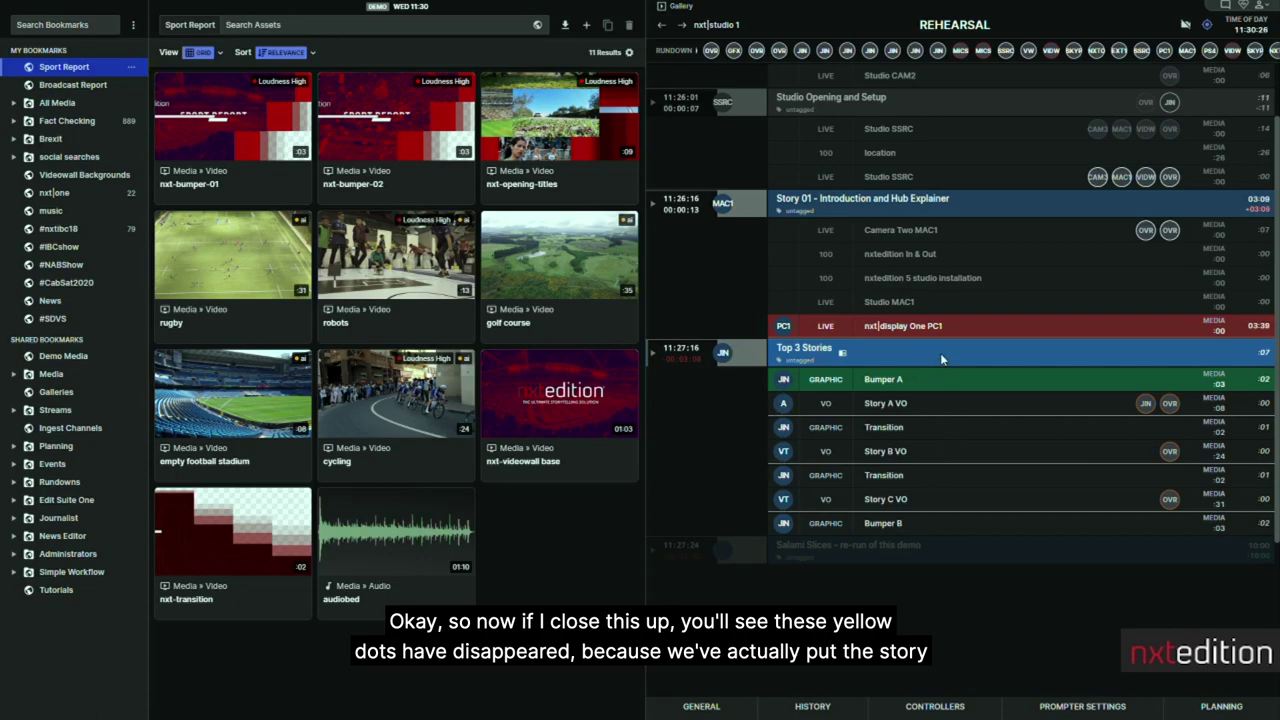
pyautogui.moveTo(958, 354); pyautogui.dragTo(960, 136)
pyautogui.scroll(1, 975, 260)
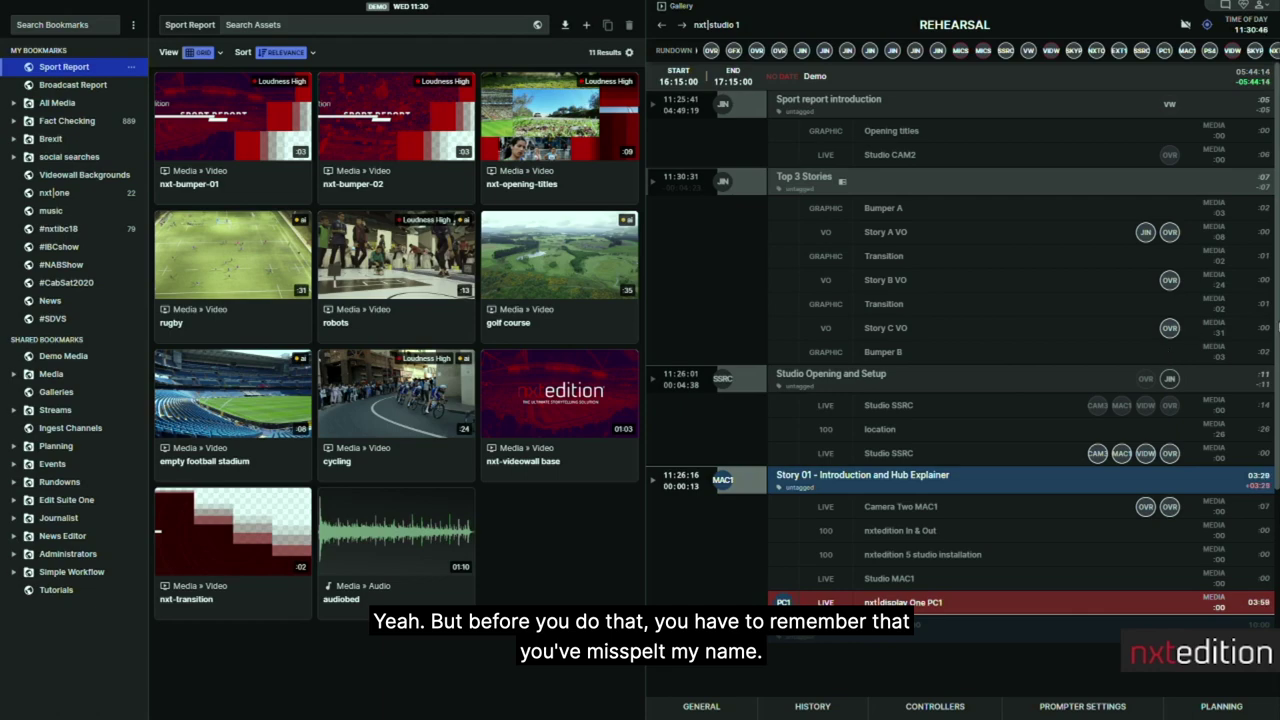
# - Remove the extra "s" from the presenter's surname in Studio CAM2's name graphic in Sport report introduction, and collapse the script
pyautogui.click(655, 106)
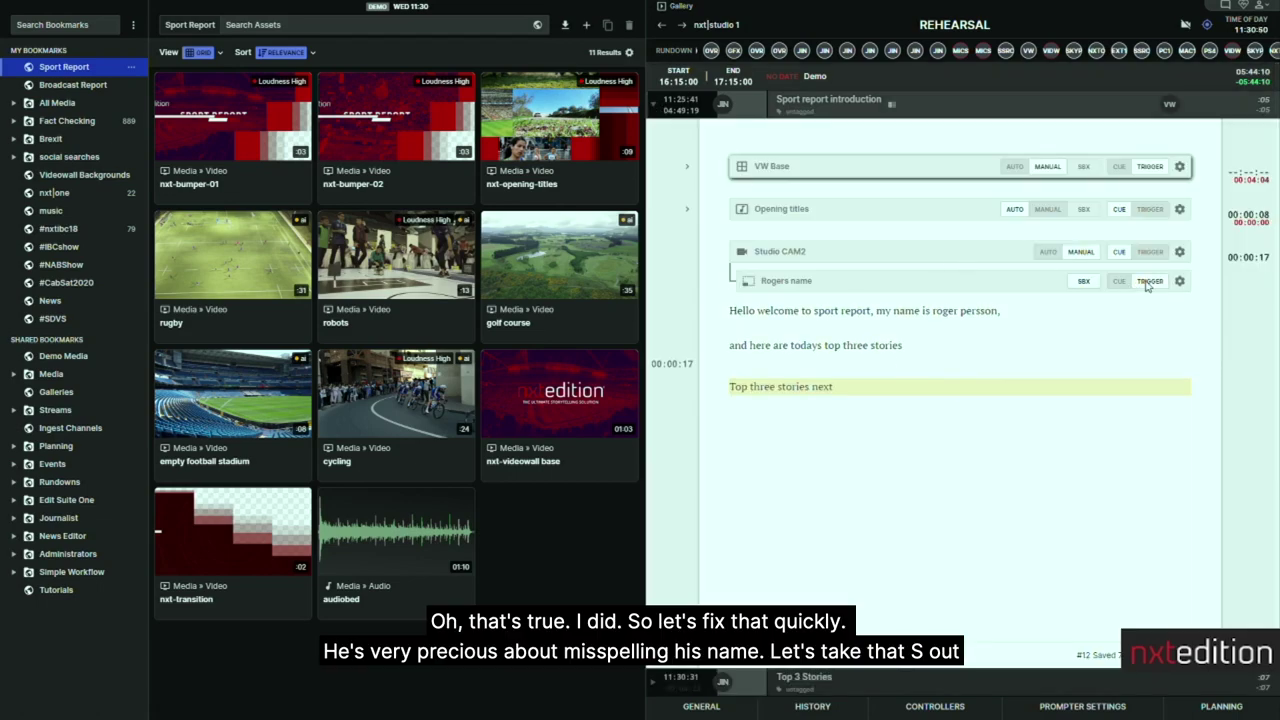
pyautogui.click(1179, 283)
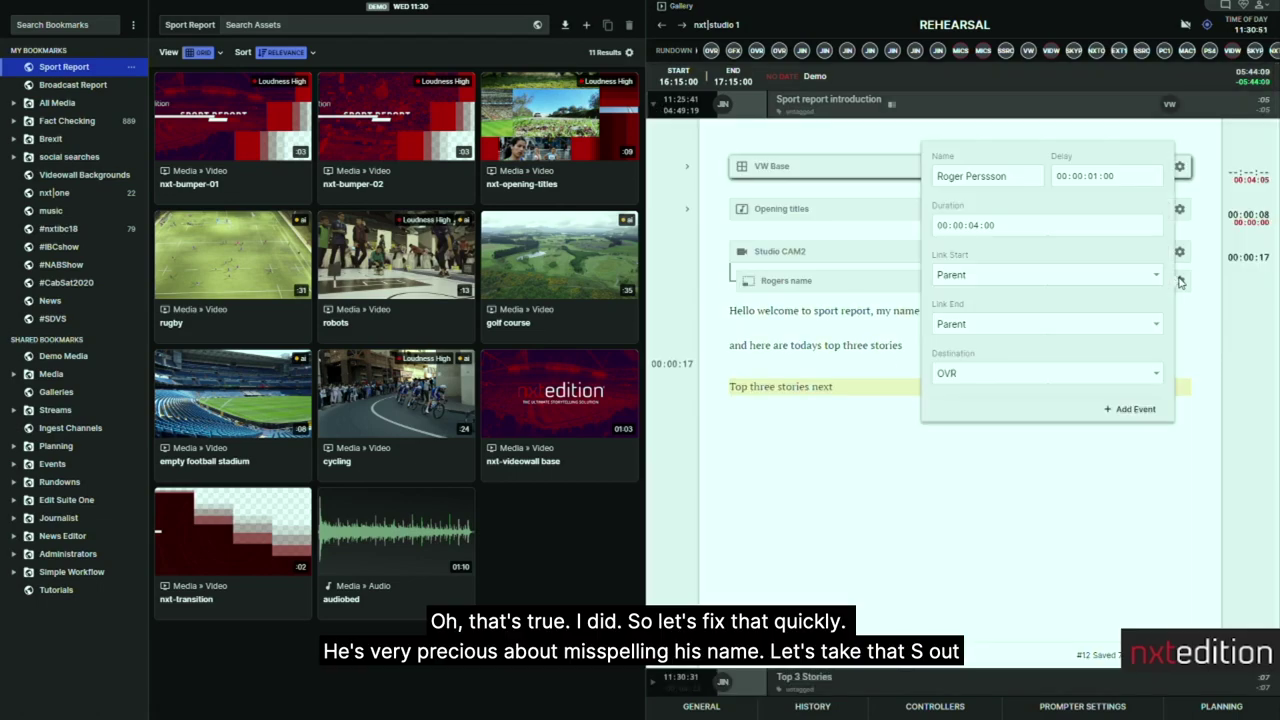
pyautogui.click(993, 176)
pyautogui.press('BackSpace')
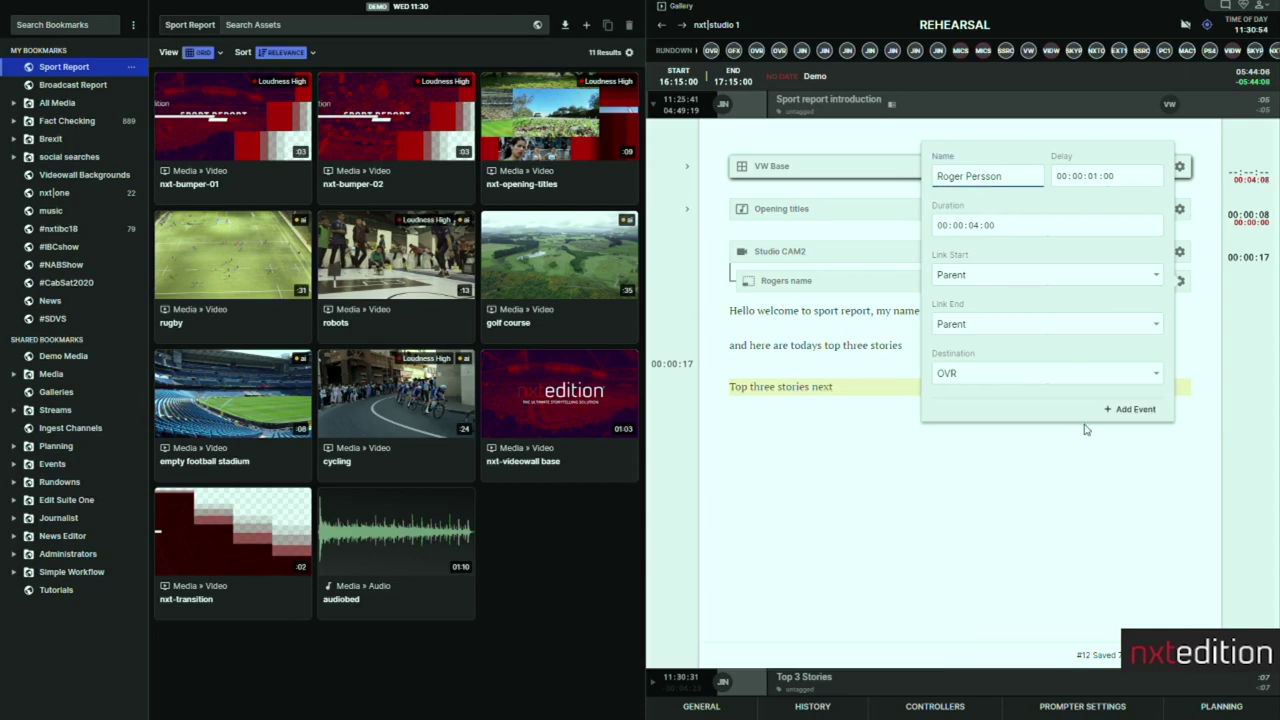
pyautogui.click(1119, 467)
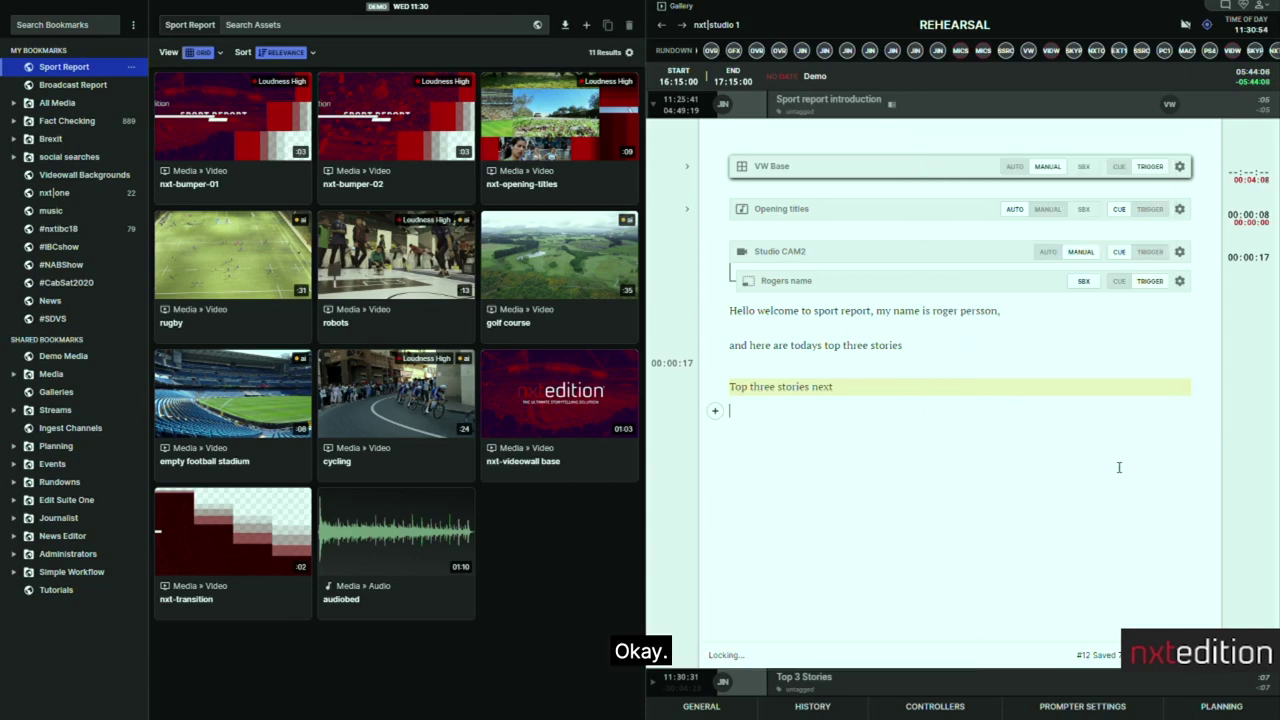
pyautogui.click(652, 104)
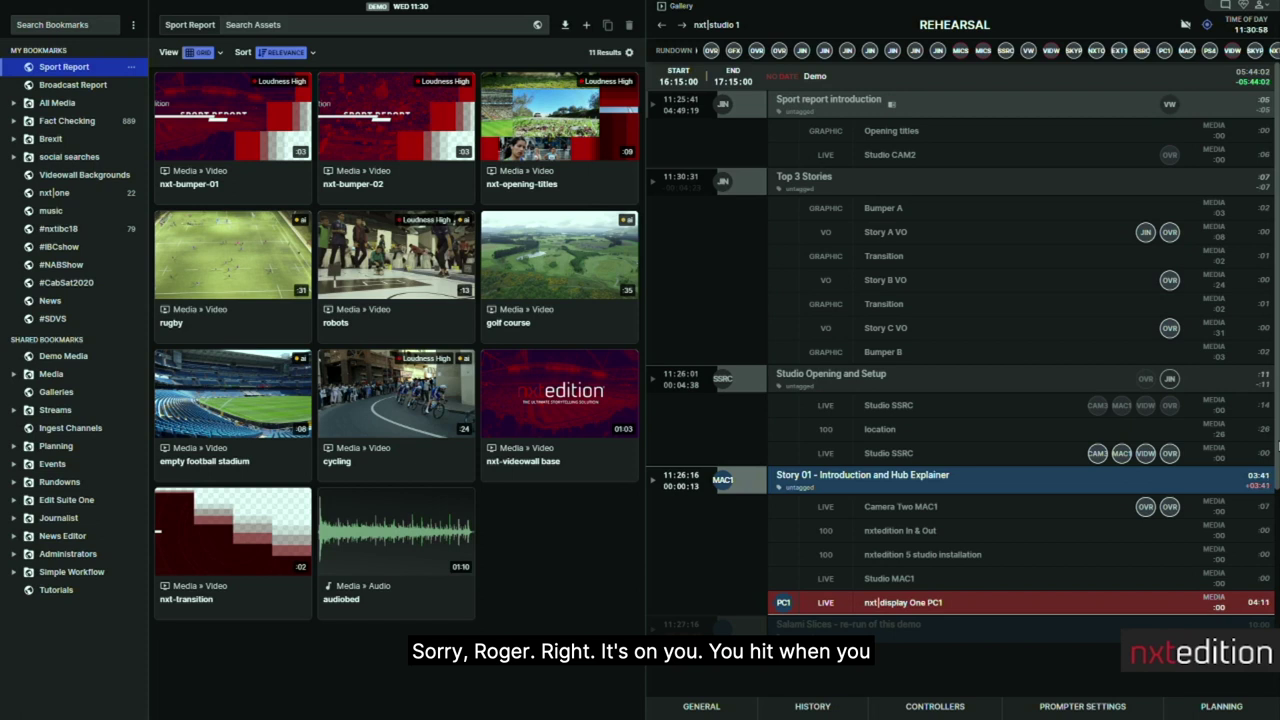